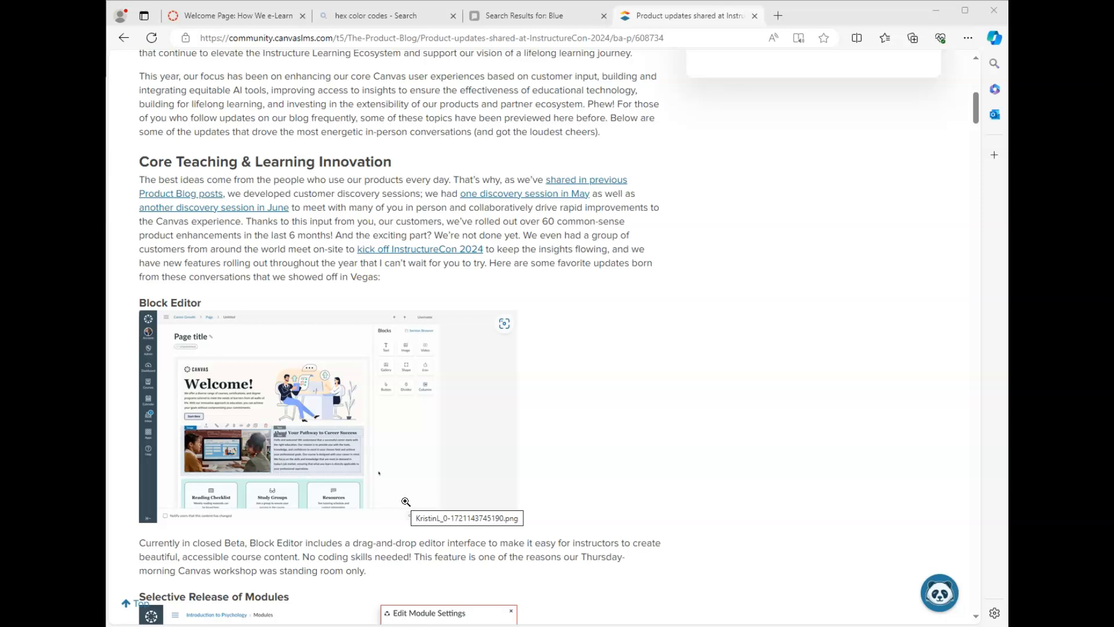
Step: Show the Projects tab on the HWeL-100 Welcome Page and expand the course navigation menu
click(250, 16)
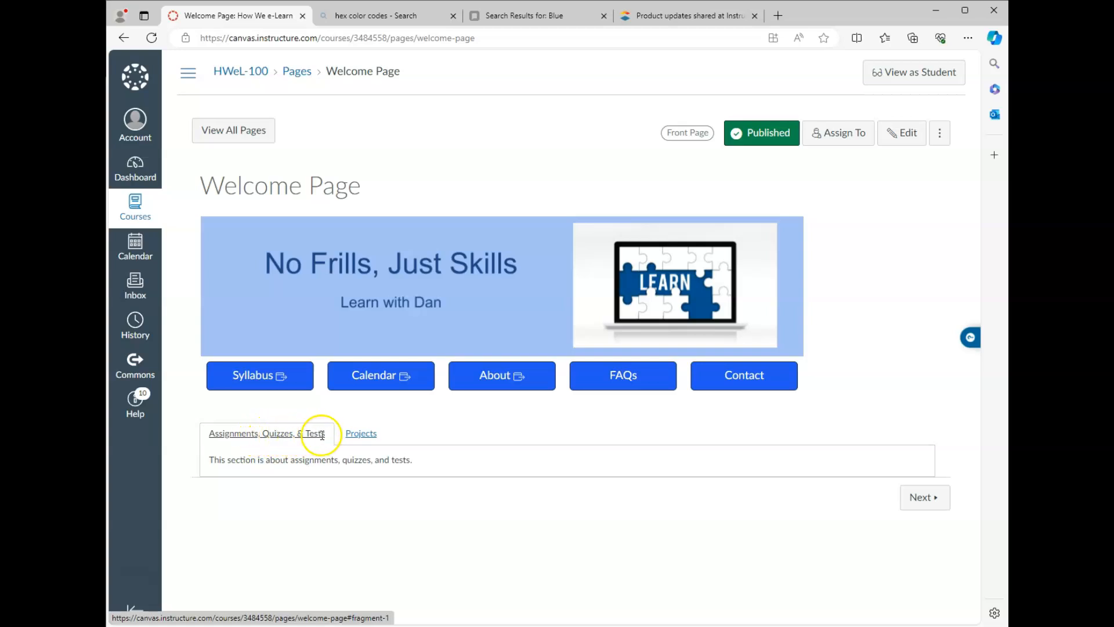
click(361, 433)
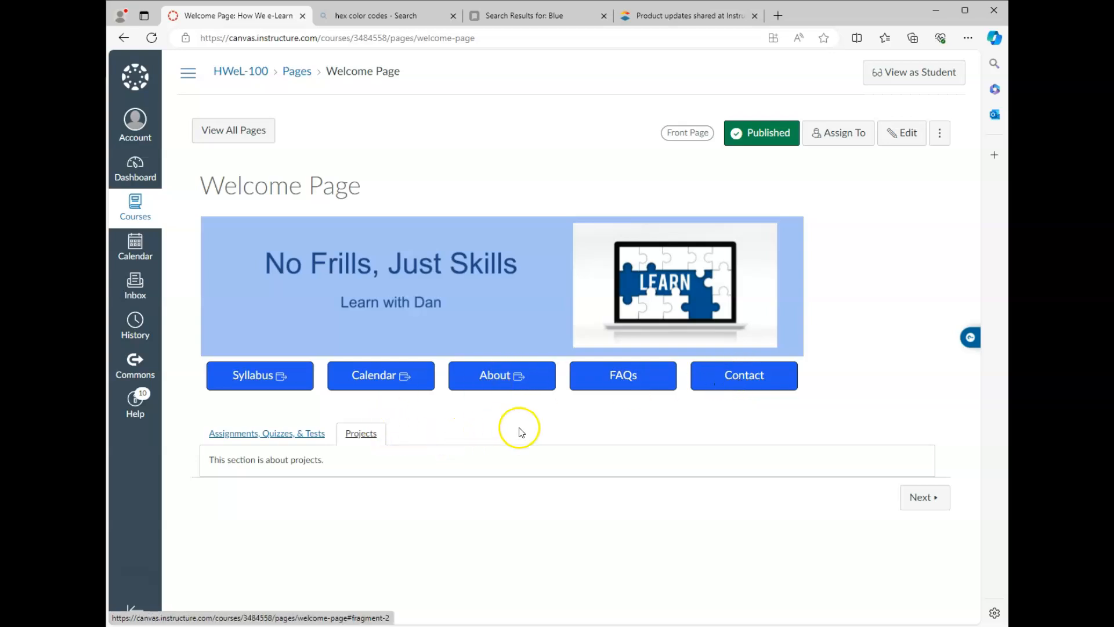
click(186, 76)
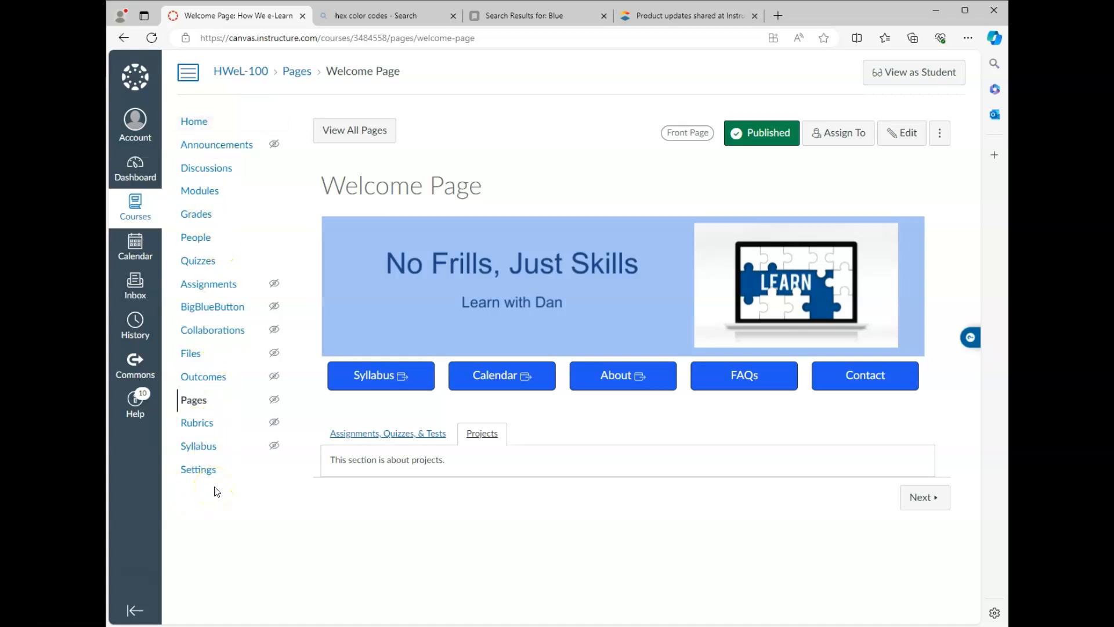
Step: Review the Choose Home Page options, cancel without changes, and go to the course Pages list
click(187, 72)
click(426, 141)
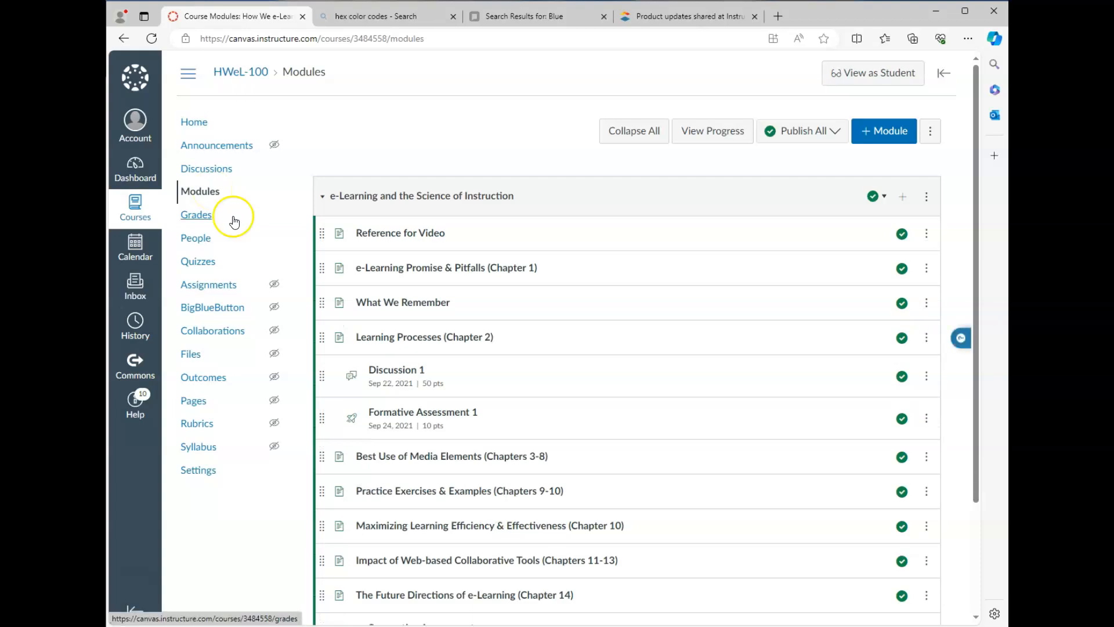
click(194, 128)
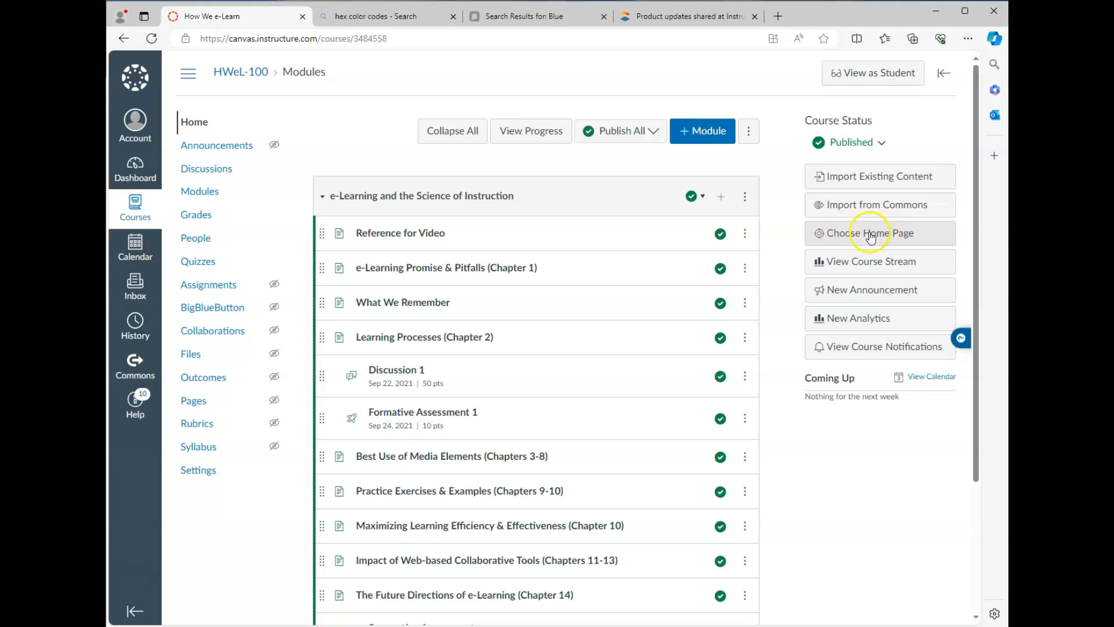
click(871, 237)
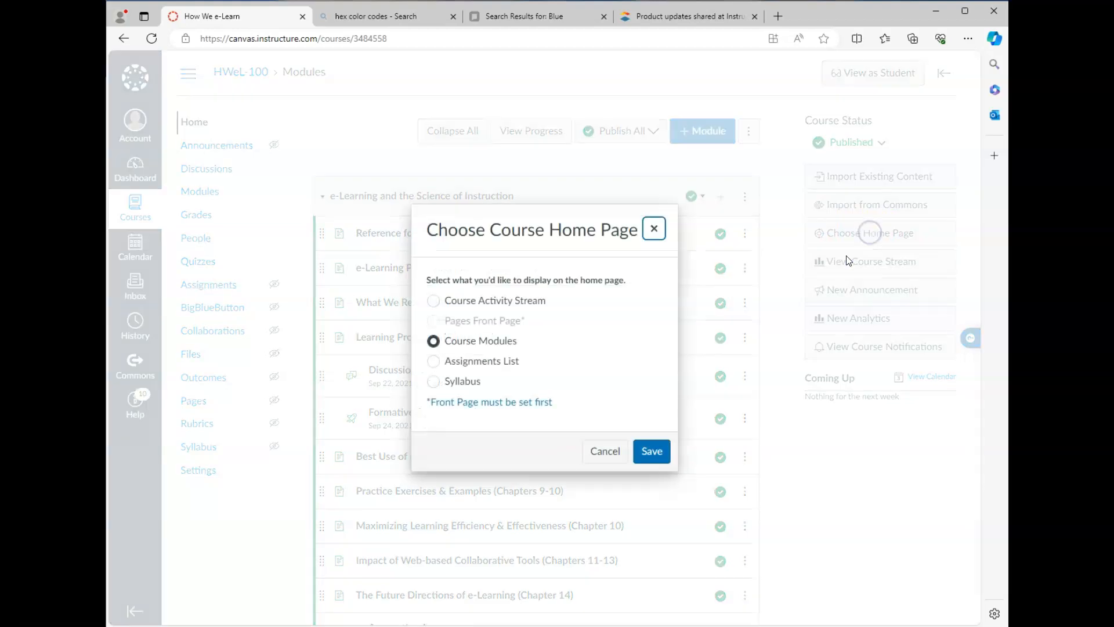
click(506, 346)
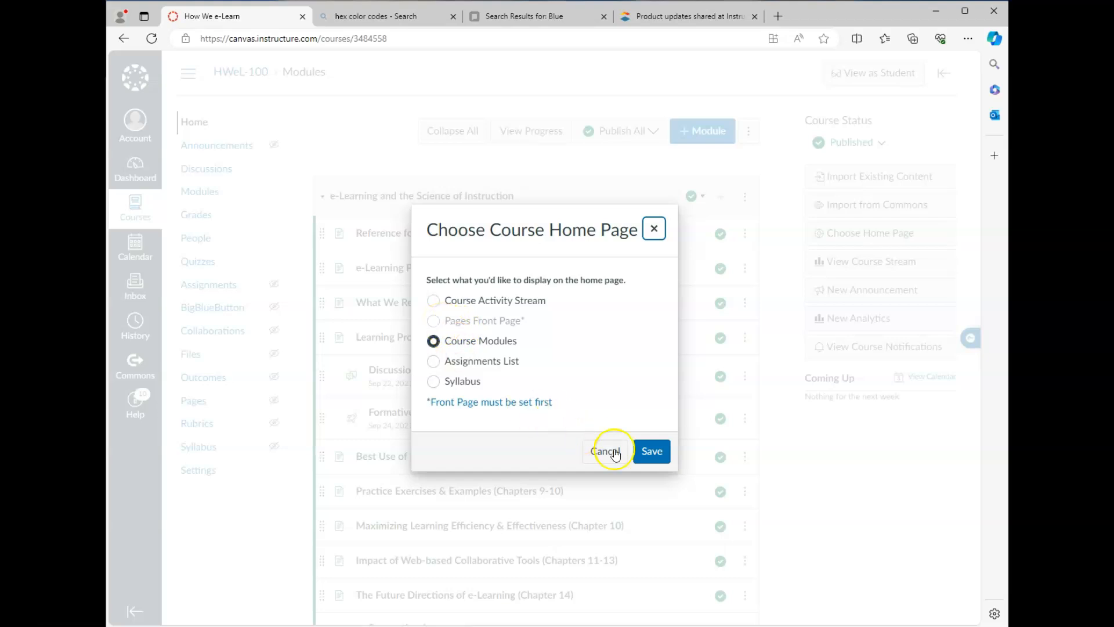
click(651, 454)
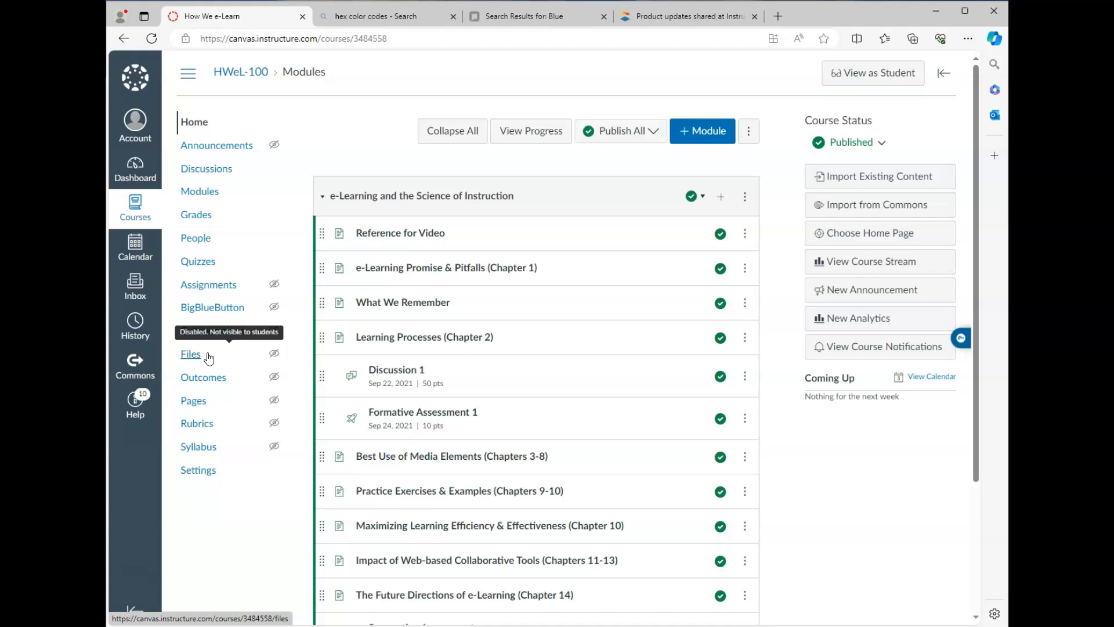
click(195, 402)
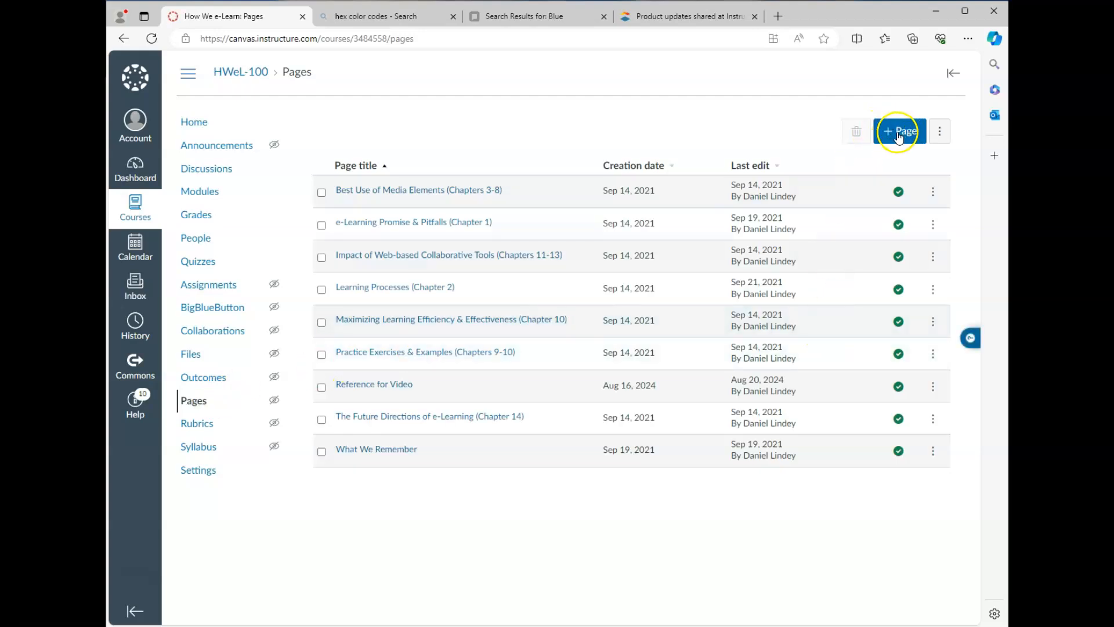
Step: Start a new course page titled 'Welcome Page'
click(903, 133)
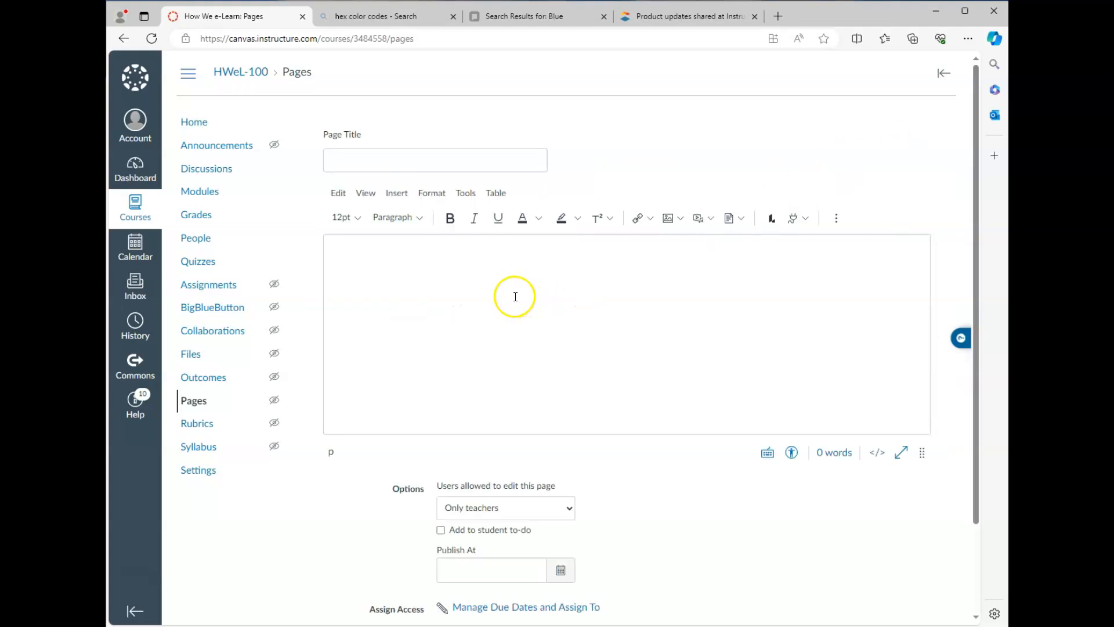
click(485, 293)
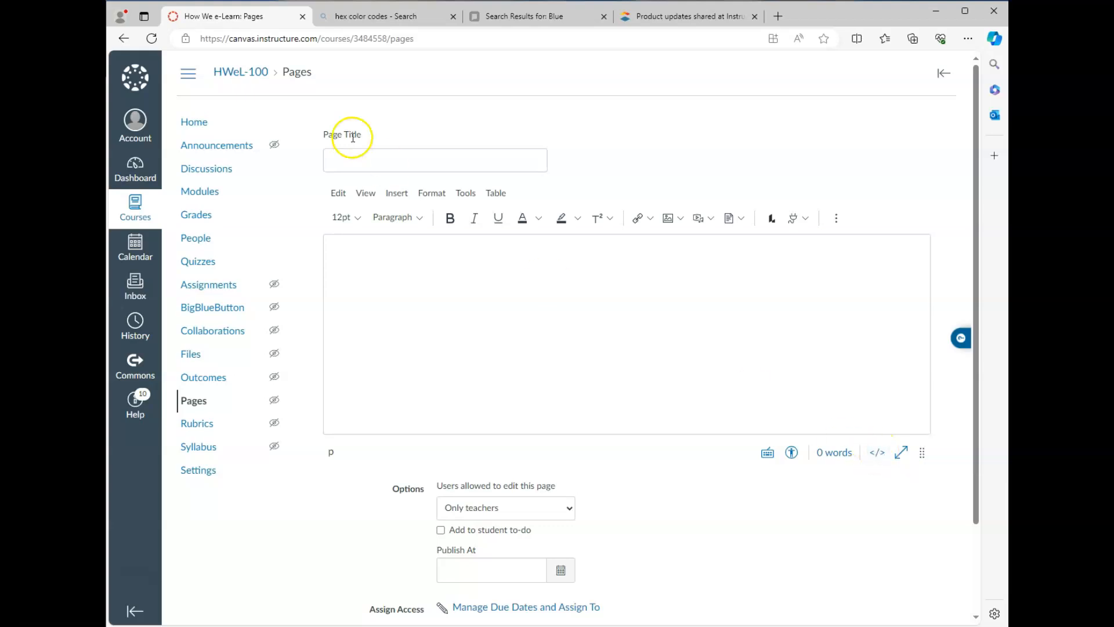
click(370, 155)
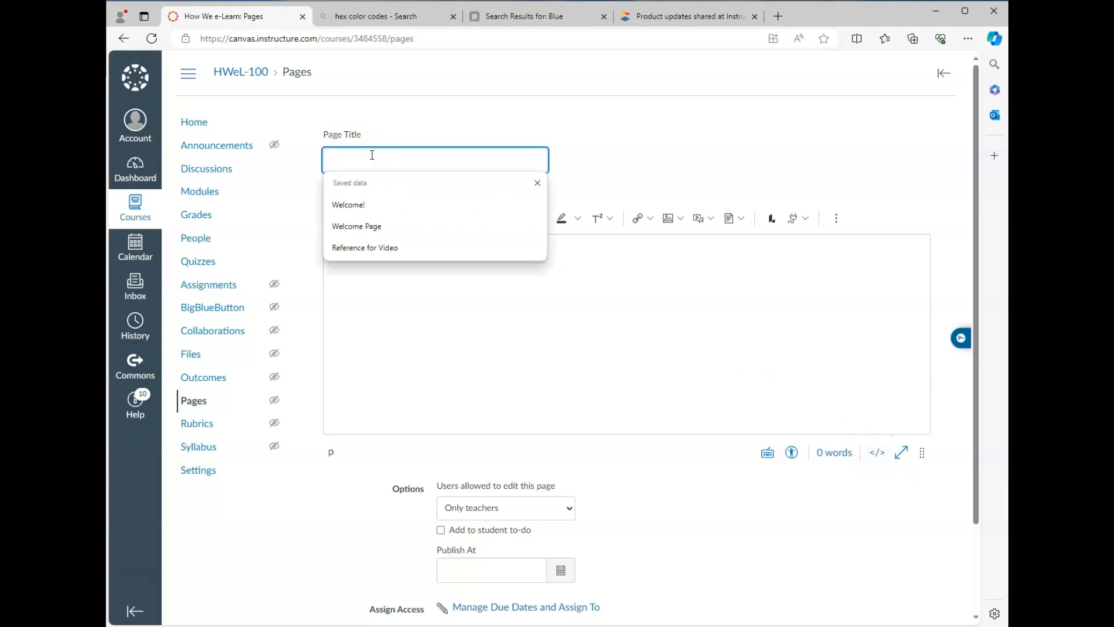
click(365, 226)
Step: Enter HTML for a 130px 'Syllabus' button link with background #205afo and white text, then save
click(877, 453)
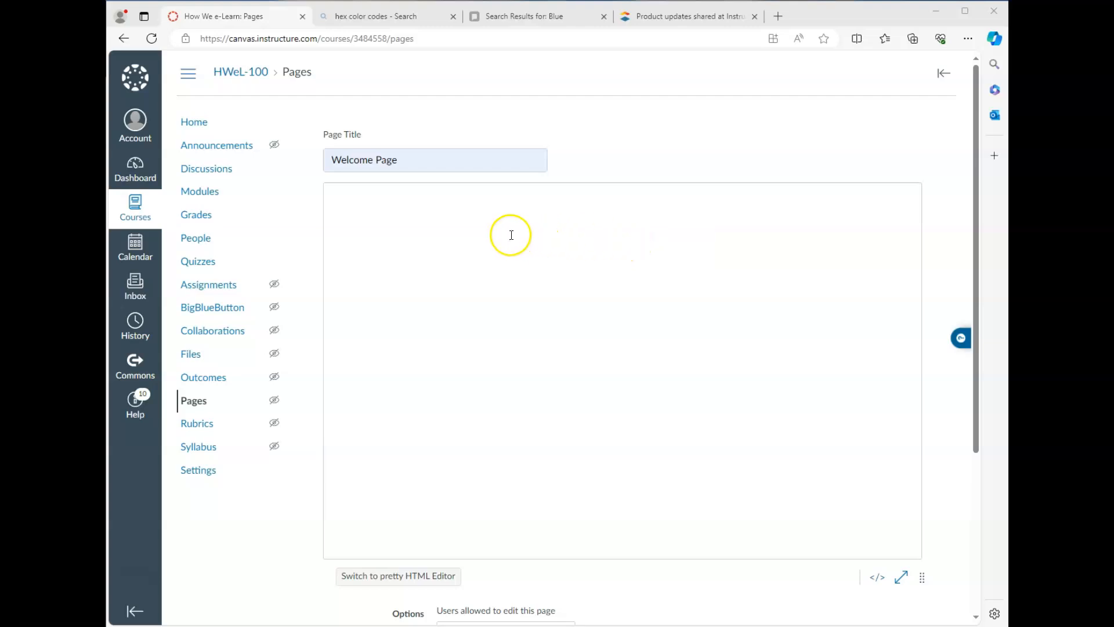
click(371, 199)
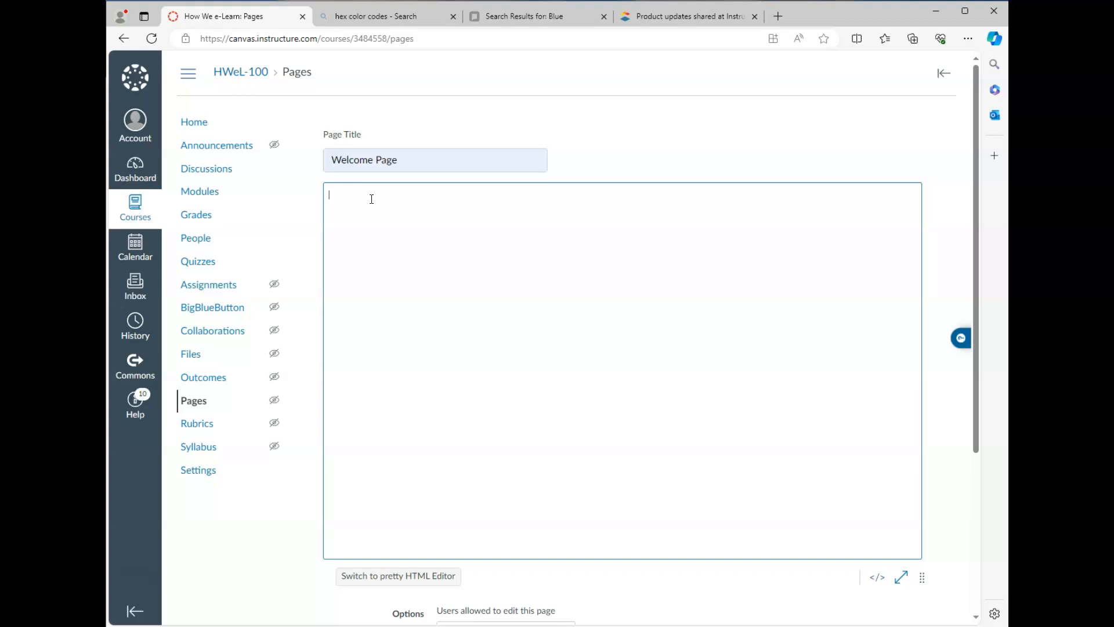
click(377, 203)
text(<a class="btn-large btn-info btn" style="width: 130px; background:)
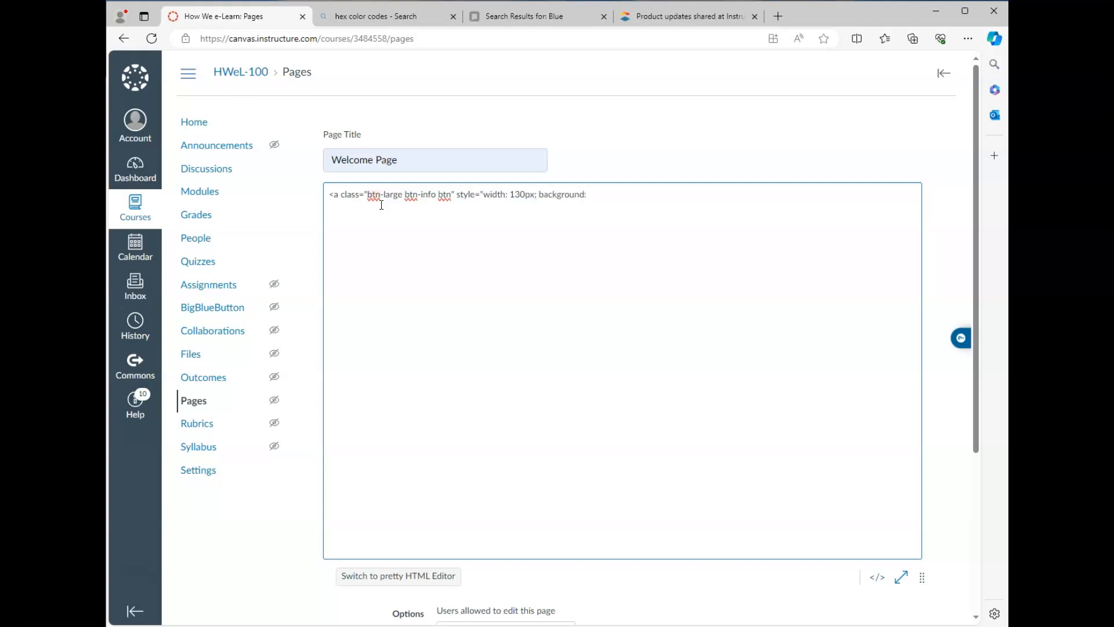
text( #205afo; color: #ffffff:)
key(alt+Tab)
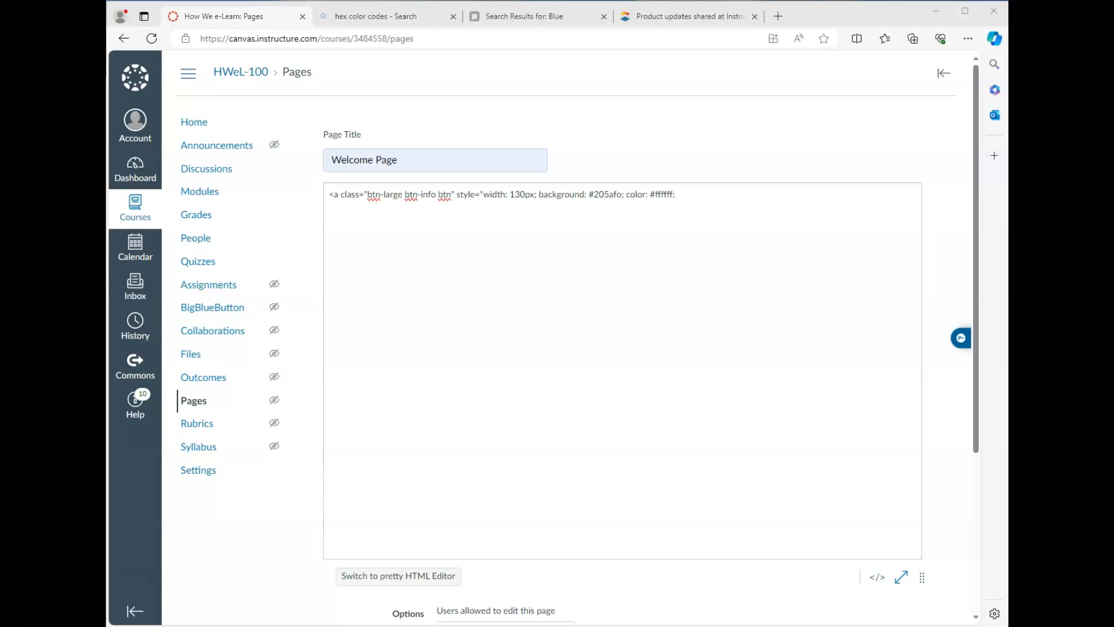
click(691, 193)
text(;" href=)
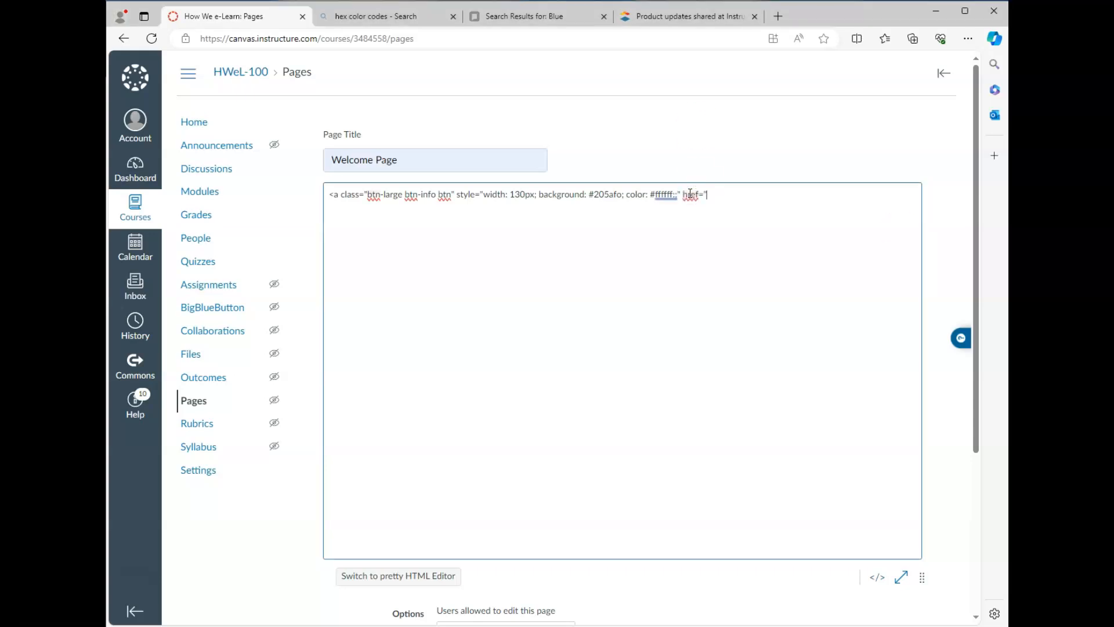
text(indey.wixsite.com/portfolio/portfolio">)
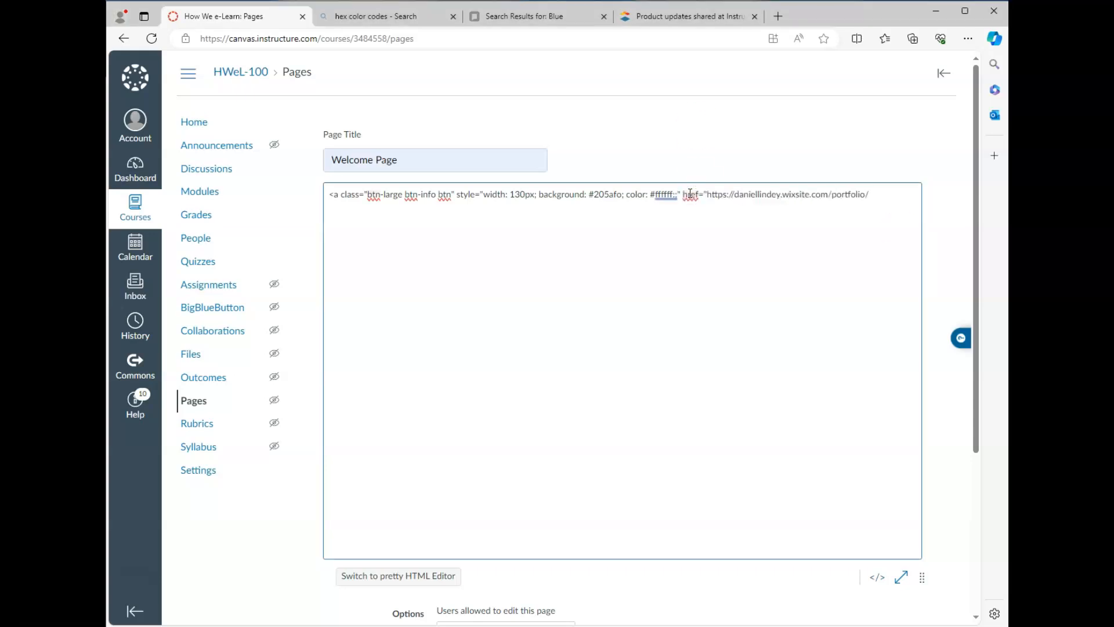
text(Syllabus</a>)
click(645, 210)
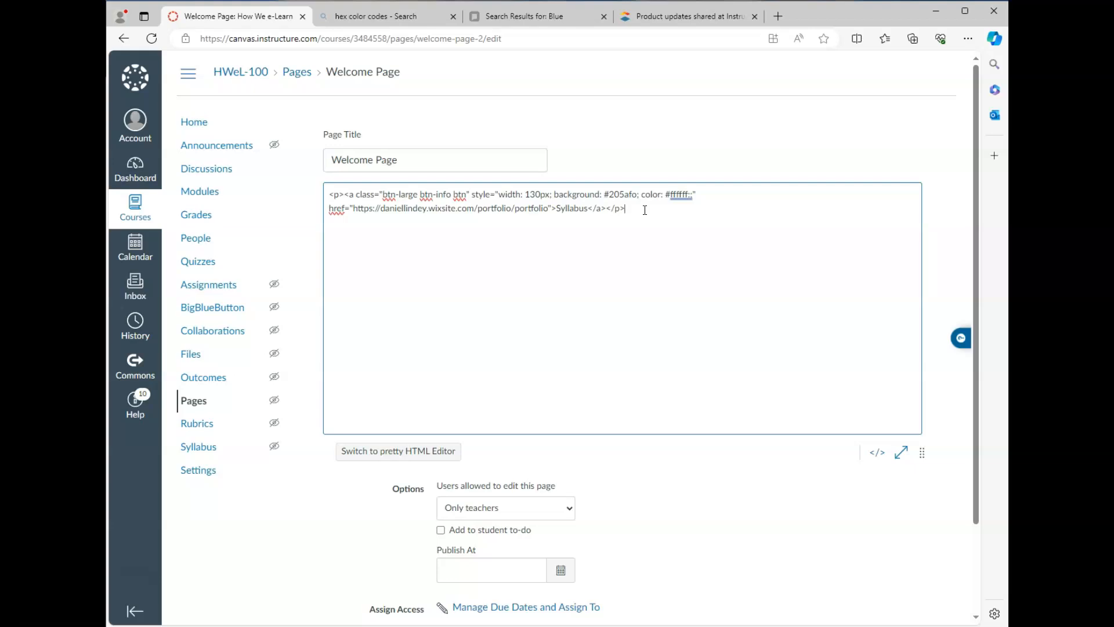
click(632, 212)
click(347, 219)
click(384, 196)
drag(384, 196, 467, 197)
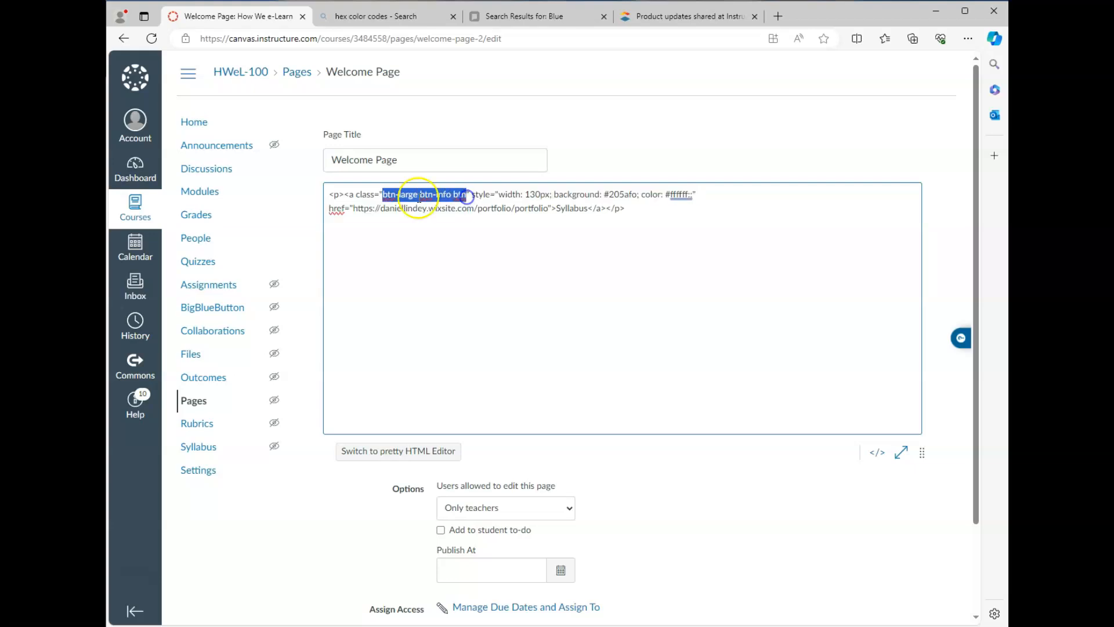
click(413, 199)
click(386, 195)
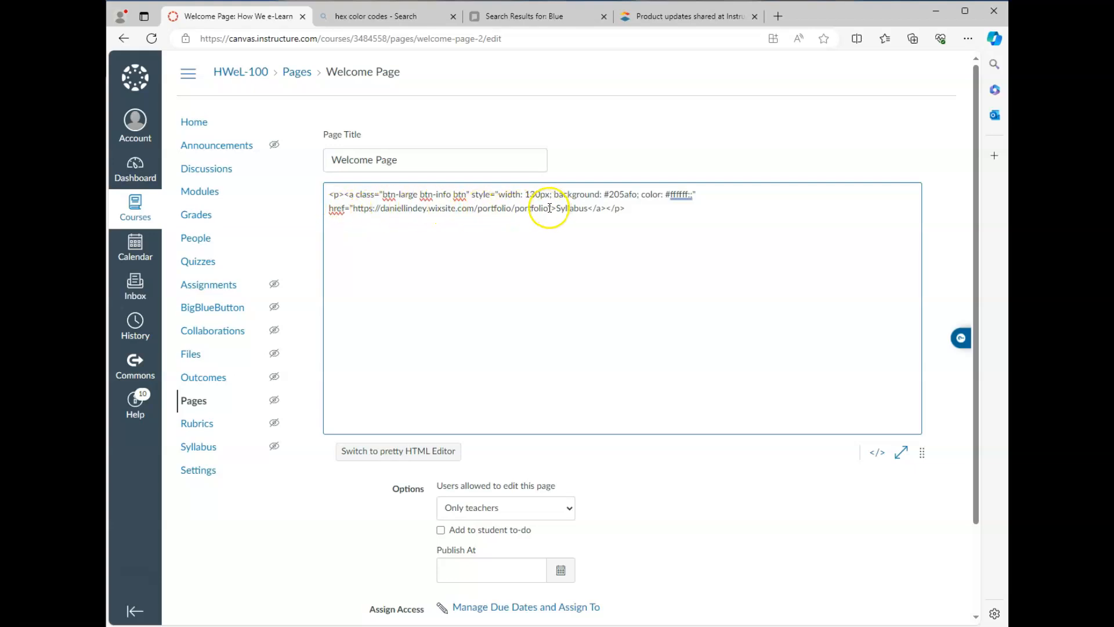
drag(555, 209, 580, 210)
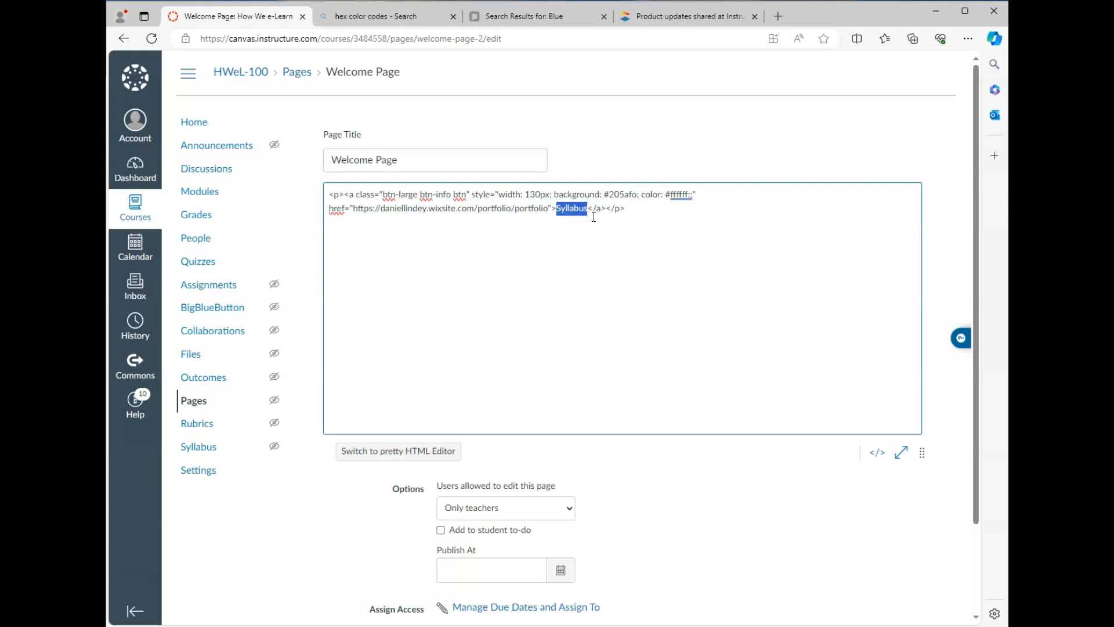
drag(593, 218, 584, 219)
Step: Review the Syllabus link's options in the rich text editor, leave them unchanged, and save the Welcome Page
click(876, 451)
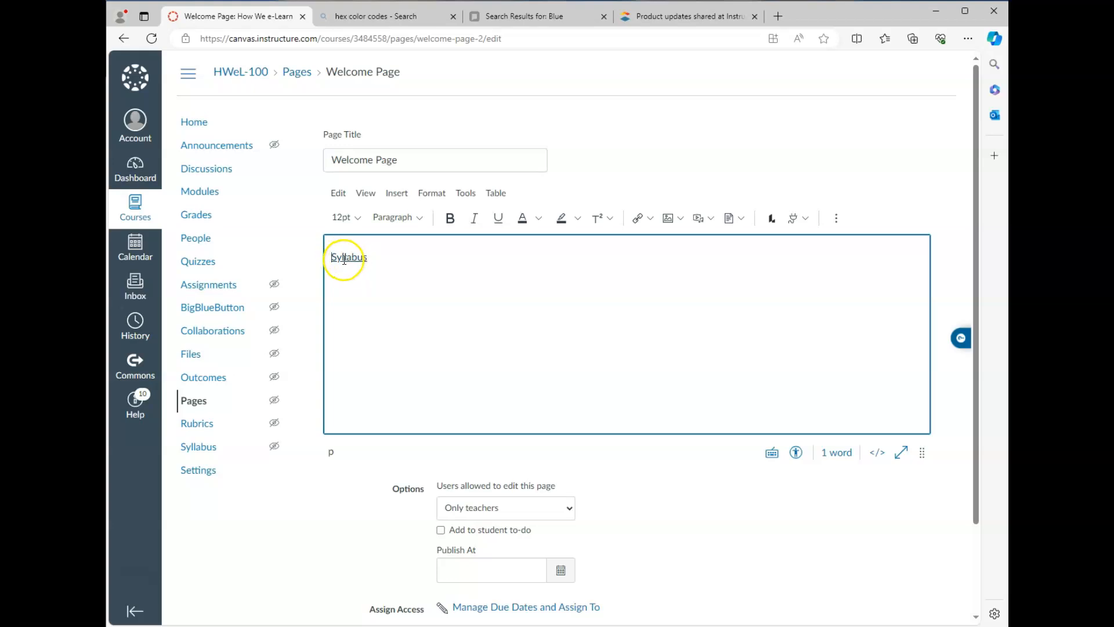
click(349, 257)
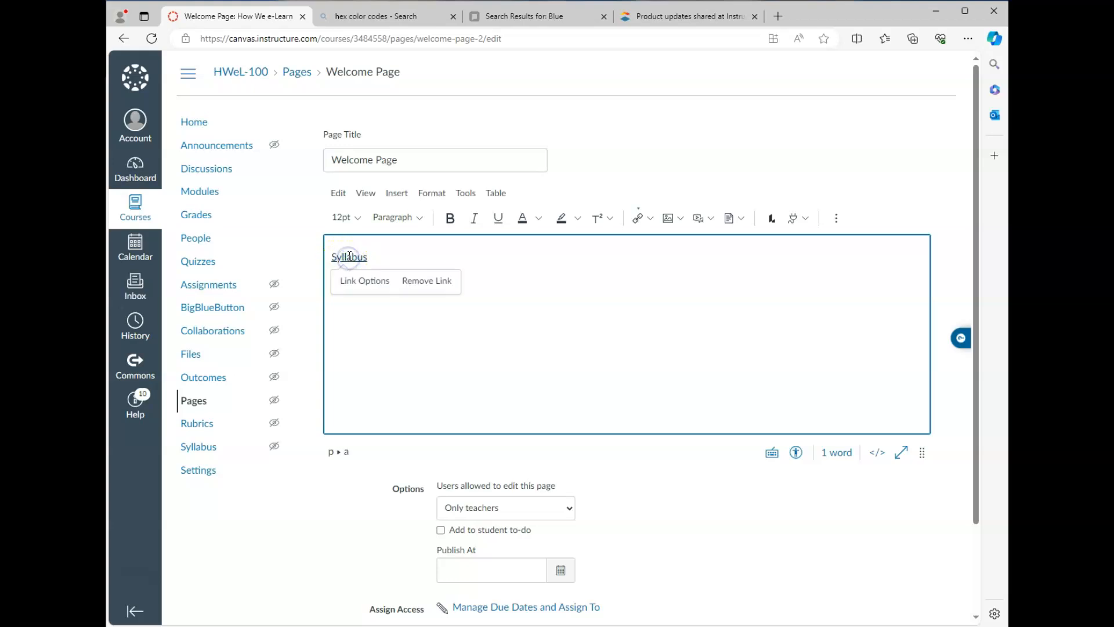
click(366, 273)
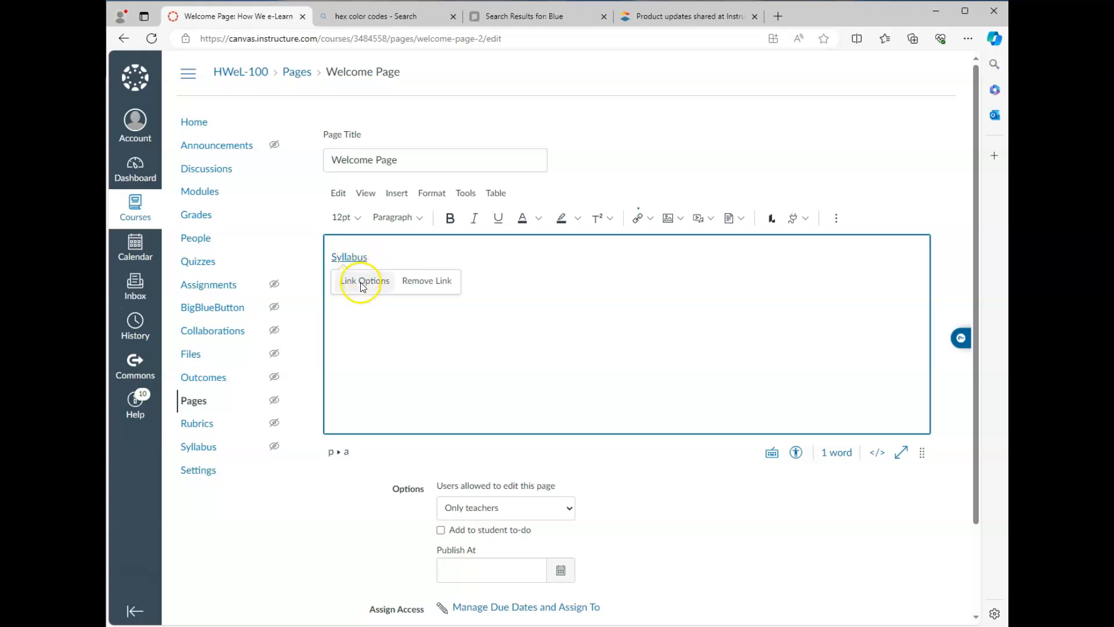
click(361, 282)
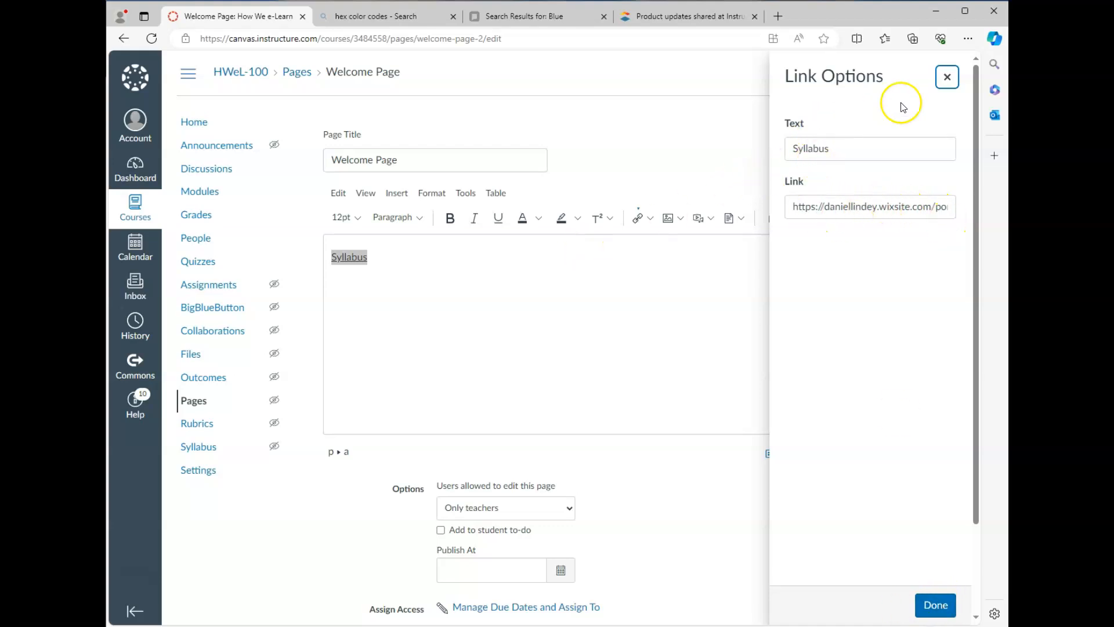
click(935, 604)
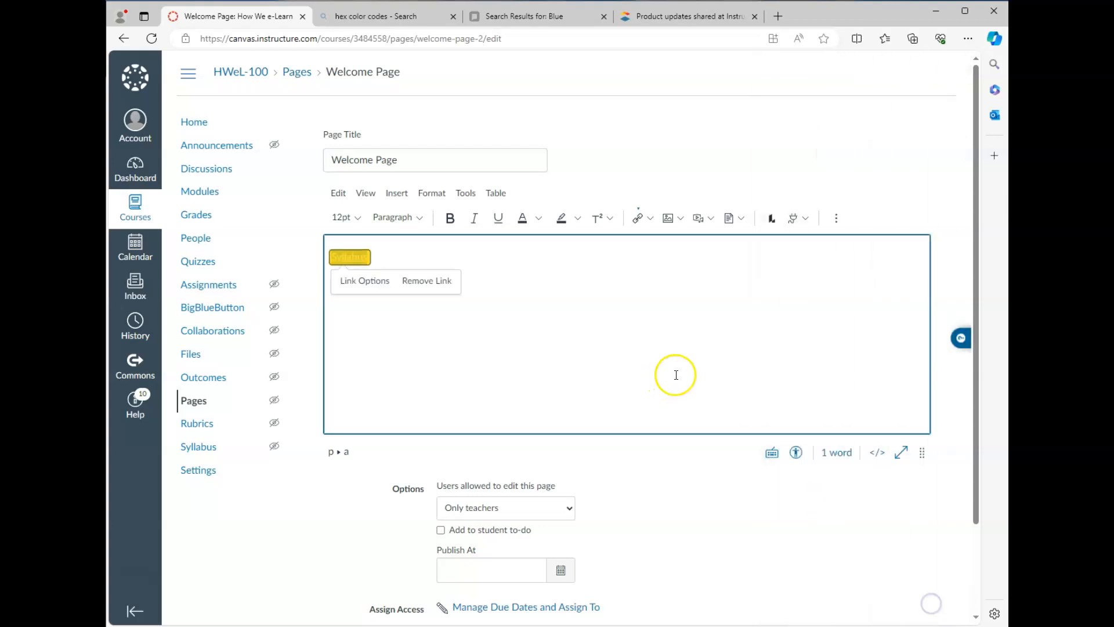
scroll(865, 580, down, 2)
click(903, 551)
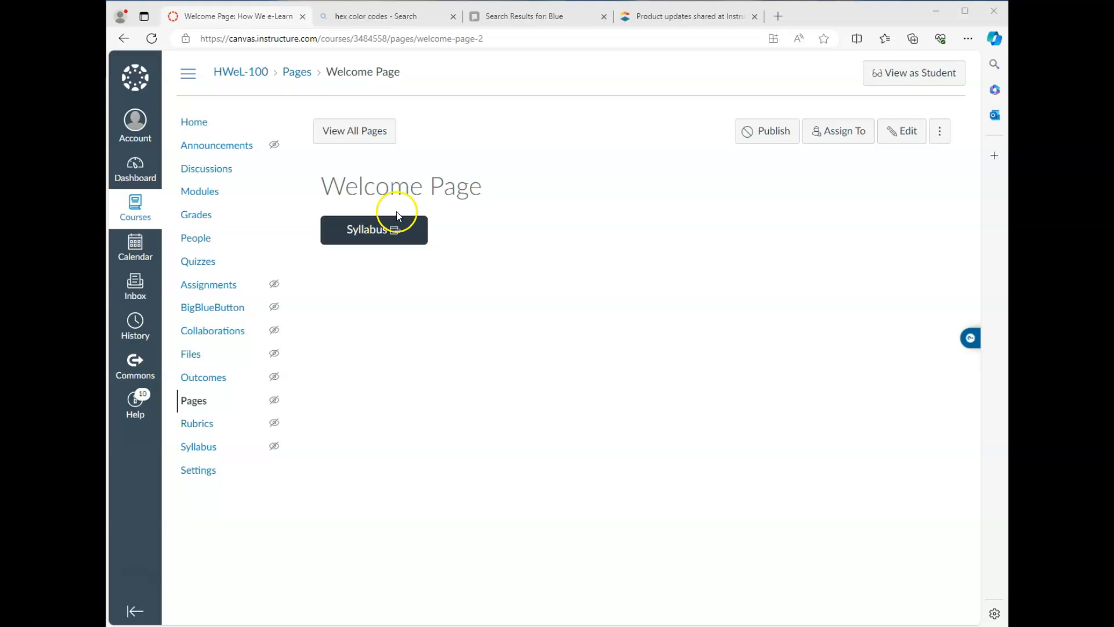
Step: Reopen the Welcome Page in a taller HTML editor and copy the Syllabus button's code
click(907, 131)
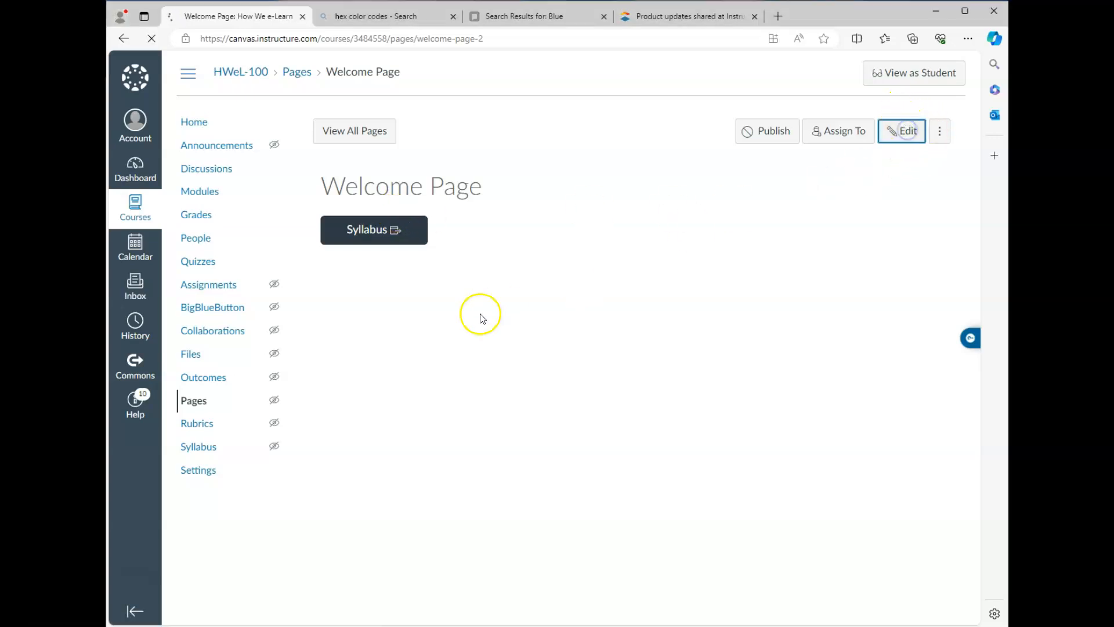
drag(920, 454, 921, 598)
click(876, 598)
drag(329, 194, 617, 207)
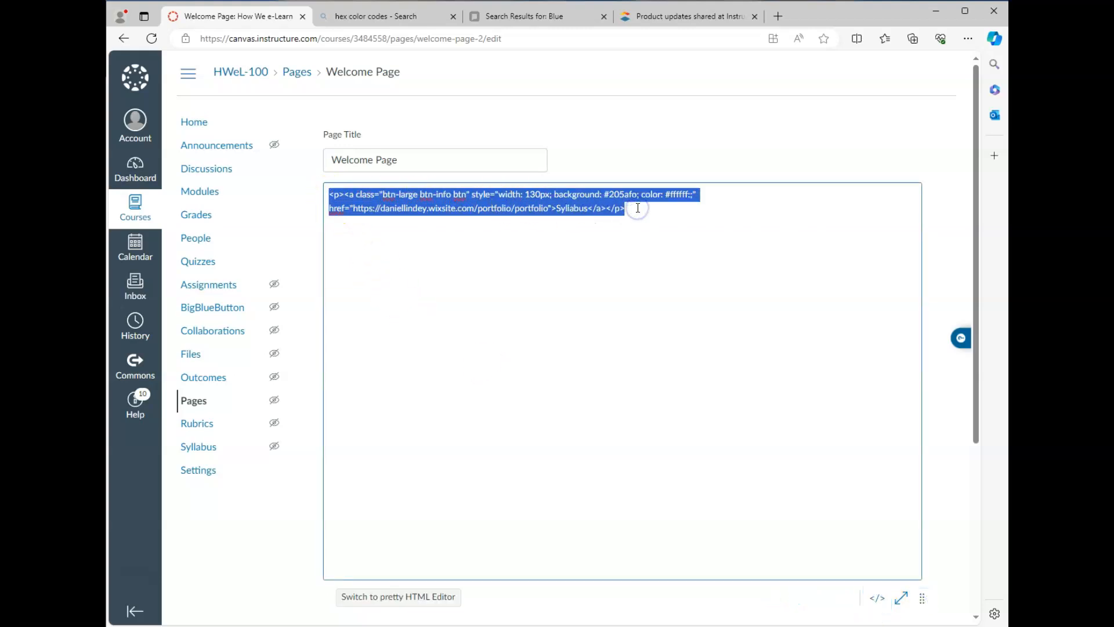
click(637, 208)
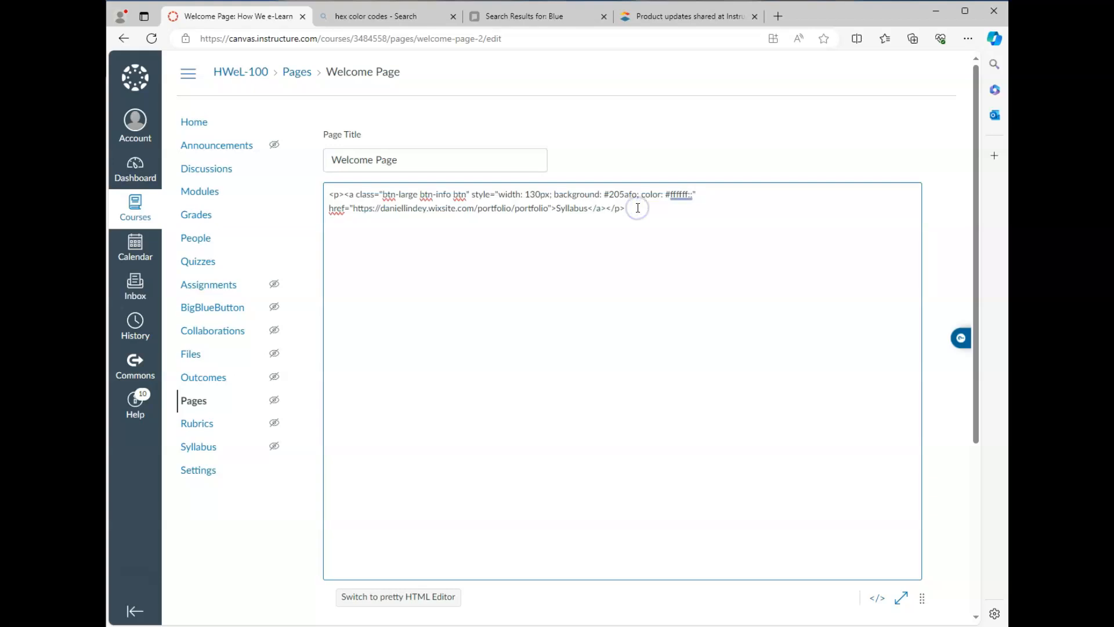
key(Return)
Step: Paste the button code repeatedly to make five Syllabus buttons, then save the page
text(<p><a class="btn-large btn-info btn" style="width: 130px; background: #205afo; color: #ffffff;" href="https://daniellindey.wixsite.com/portfolio/portfolio">Syllabus</a></p>)
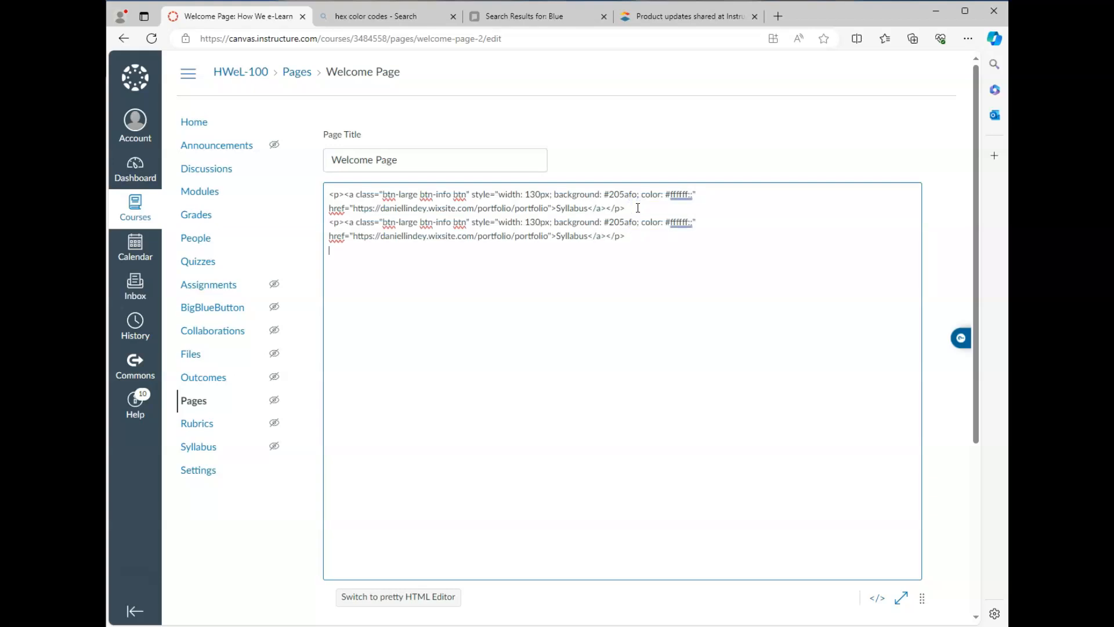
text(<p><a class="btn-large btn-info btn" style="width: 130px; background: #205afo; color: #ffffff;" href="https://daniellindey.wixsite.com/portfolio/portfolio">Syllabus</a></p>)
text(<p><a class="btn-large btn-info btn" style="width: 130px; background: #205afo; color: #ffffff;" href="https://daniellindey.wixsite.com/portfolio/portfolio">Syllabus</a></p>)
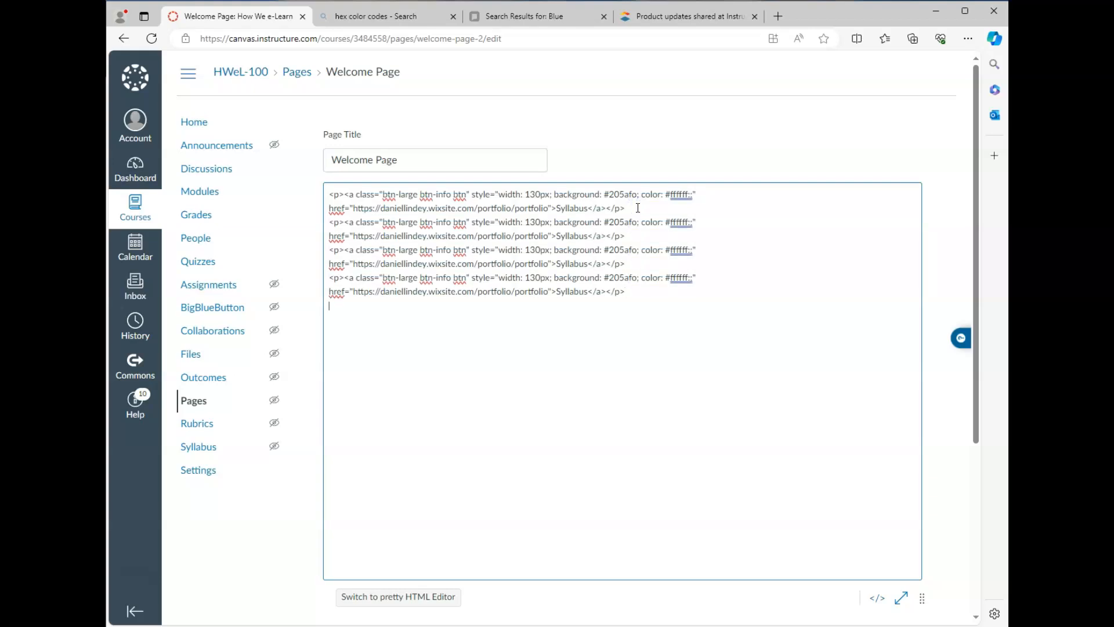
text(<p><a class="btn-large btn-info btn" style="width: 130px; background: #205afo; color: #ffffff;" href="https://daniellindey.wixsite.com/portfolio/portfolio">Syllabus</a></p>)
scroll(812, 435, down, 3)
click(870, 411)
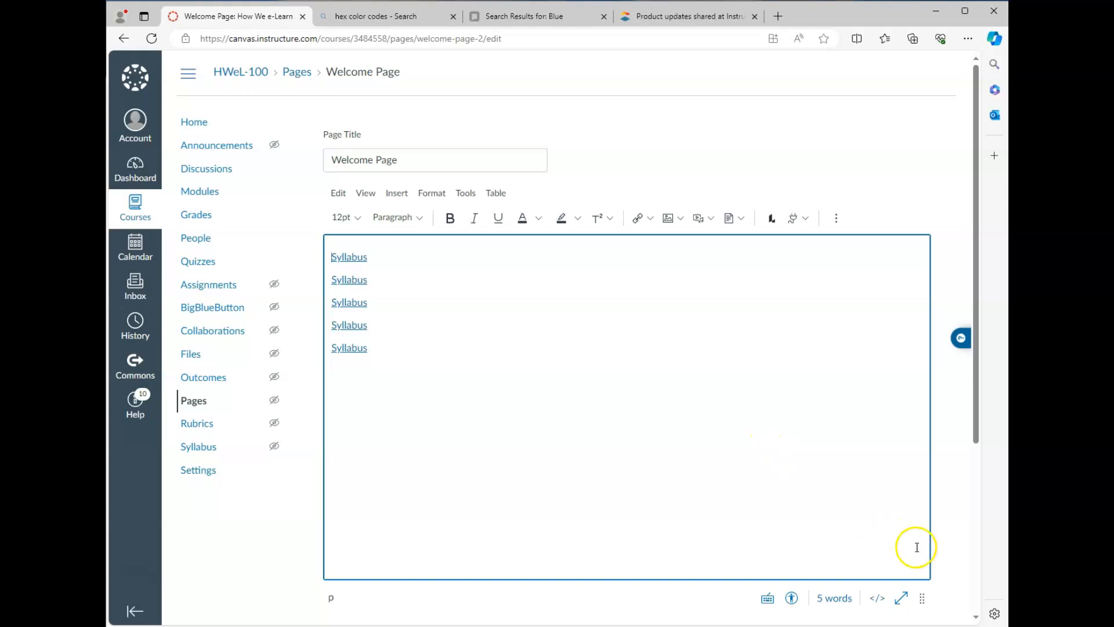
scroll(951, 567, down, 2)
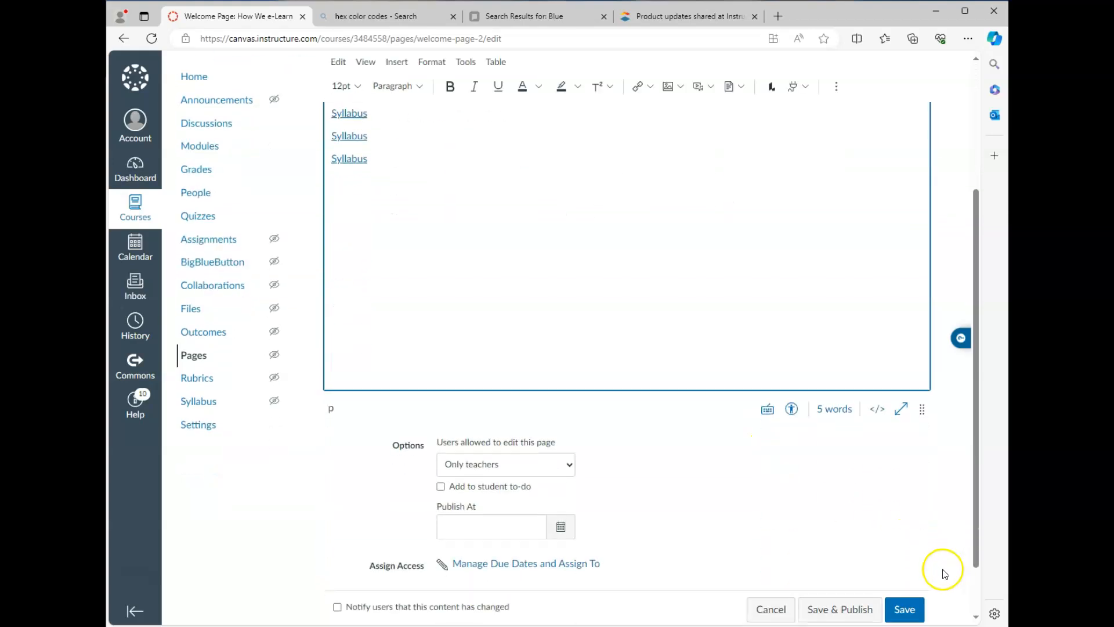
click(905, 606)
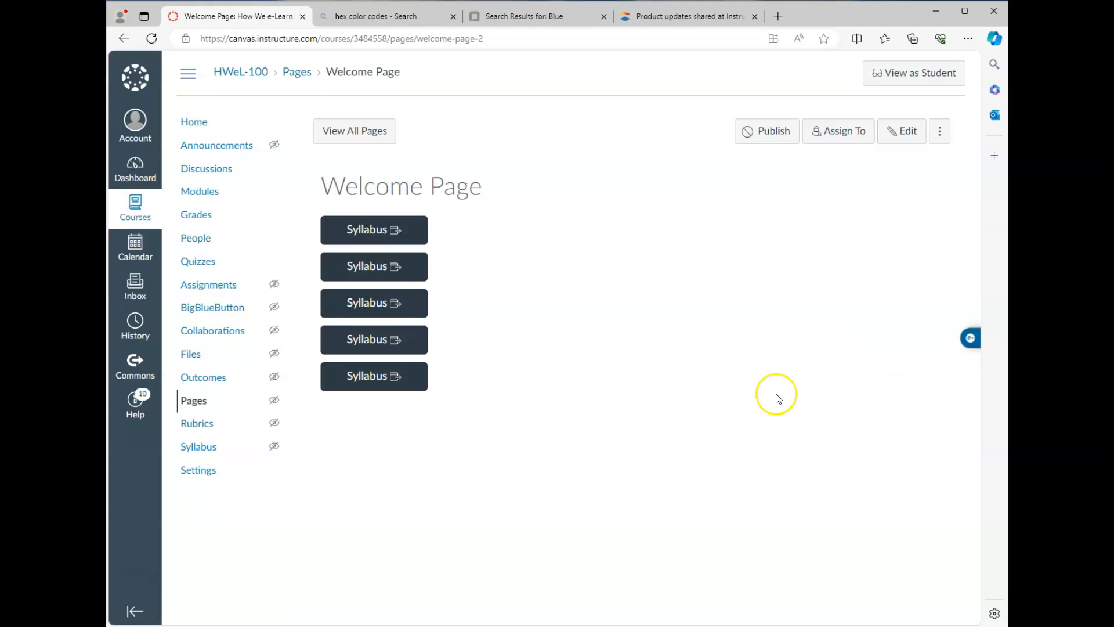
Step: In the HTML editor, relabel links two to five as Calendar, About, FAQs and Contact
click(908, 132)
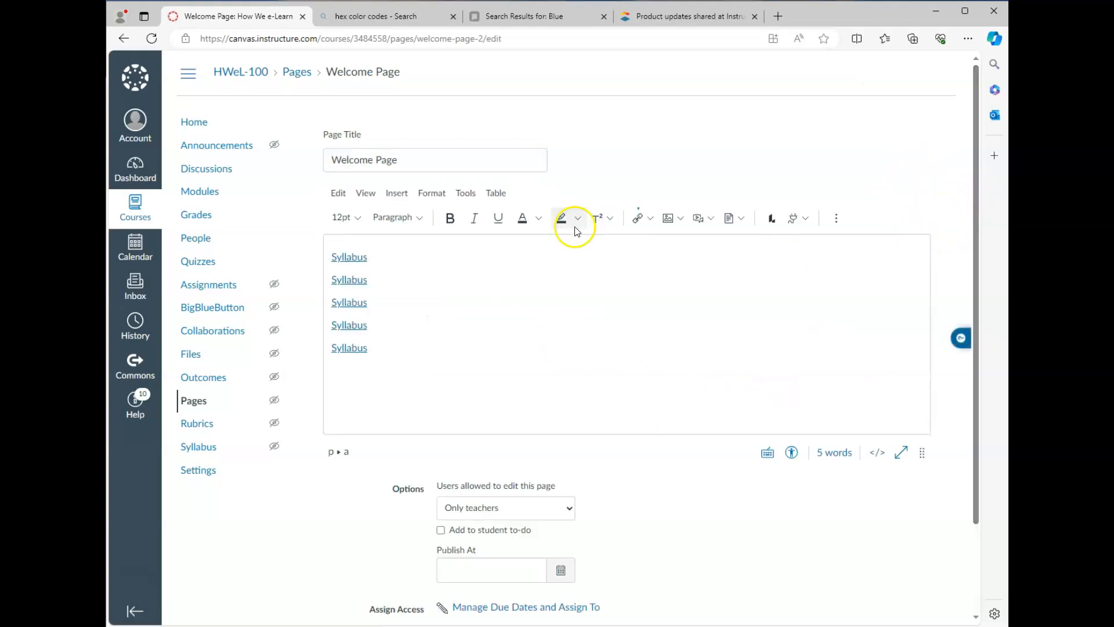
click(877, 453)
drag(557, 209, 588, 237)
text(C)
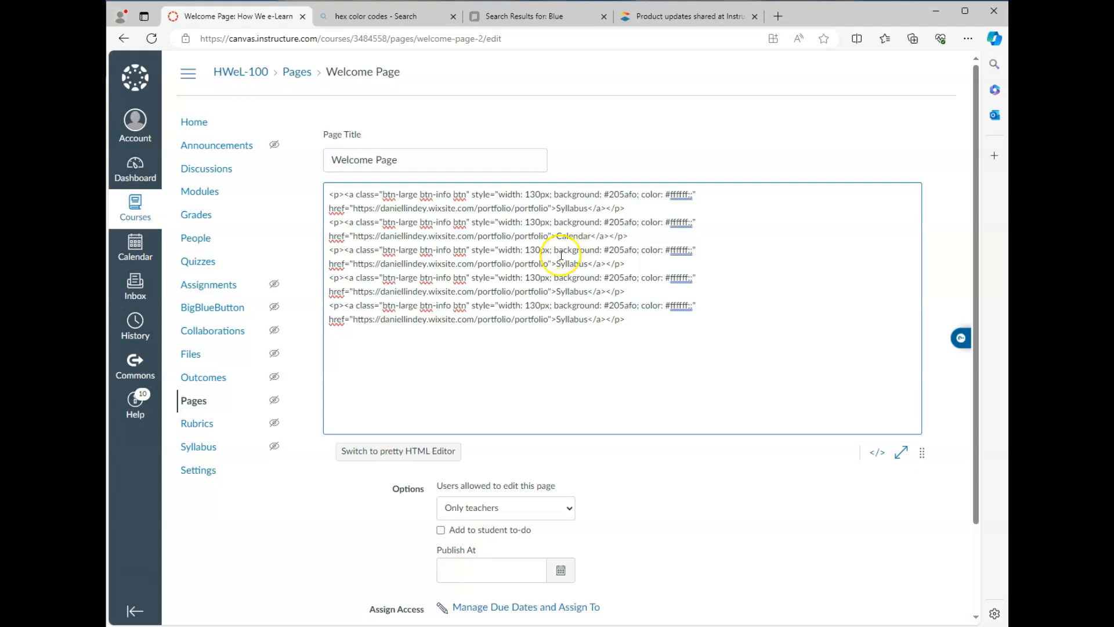
drag(557, 263, 561, 264)
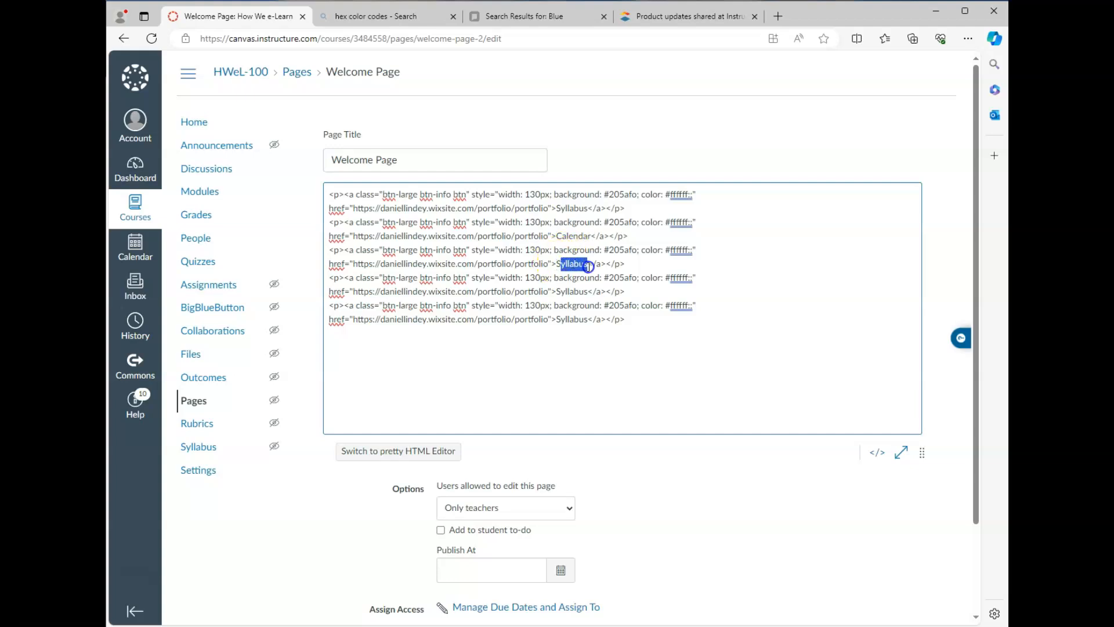
key(BackSpace)
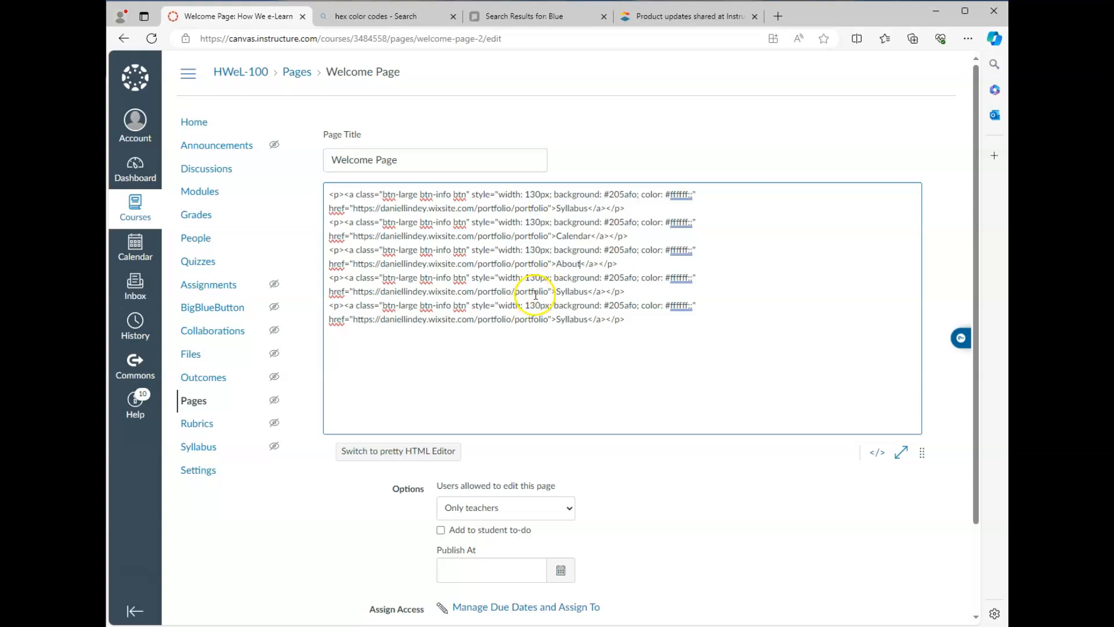
drag(556, 292, 590, 292)
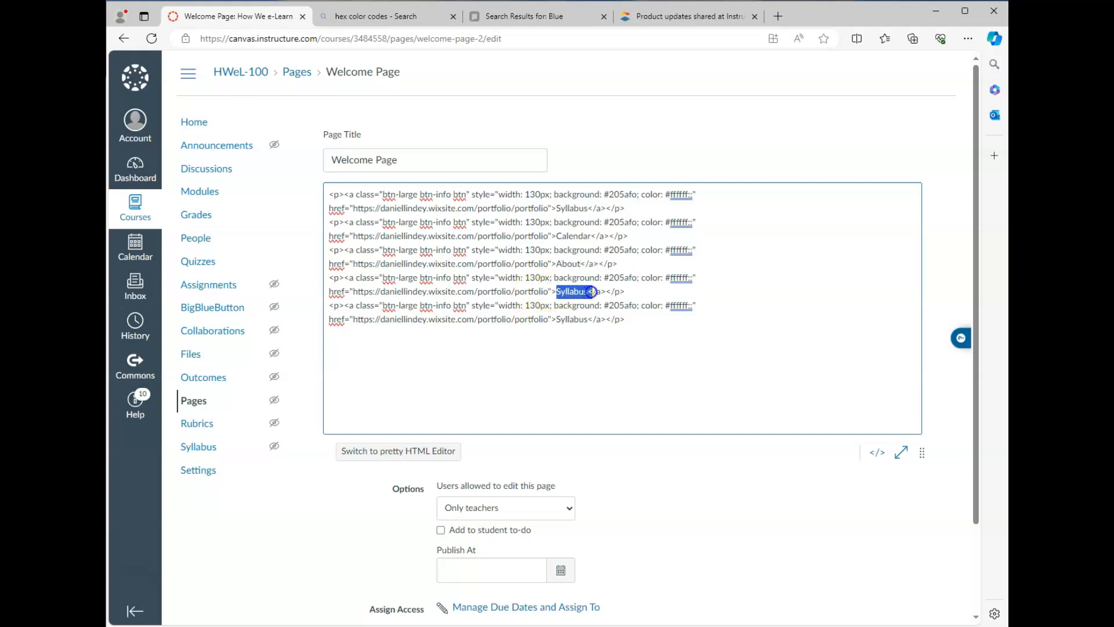
text(FAQ)
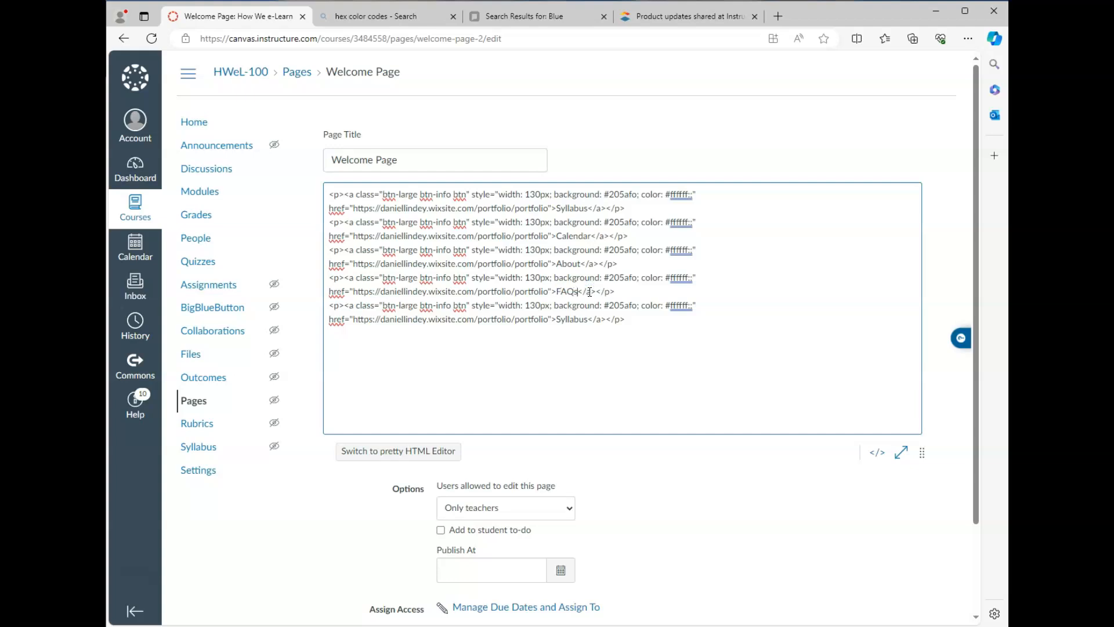
drag(556, 319, 570, 321)
text(C)
click(878, 453)
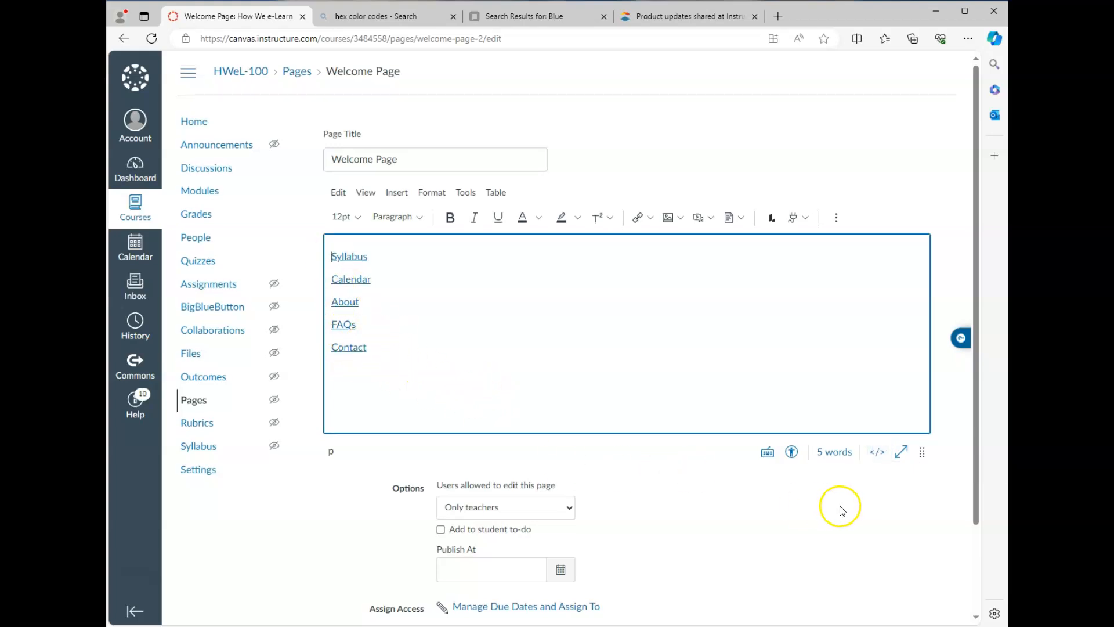
Step: Save the Welcome Page, test that the Syllabus button opens the portfolio site, and close that tab
scroll(839, 510, down, 2)
click(901, 543)
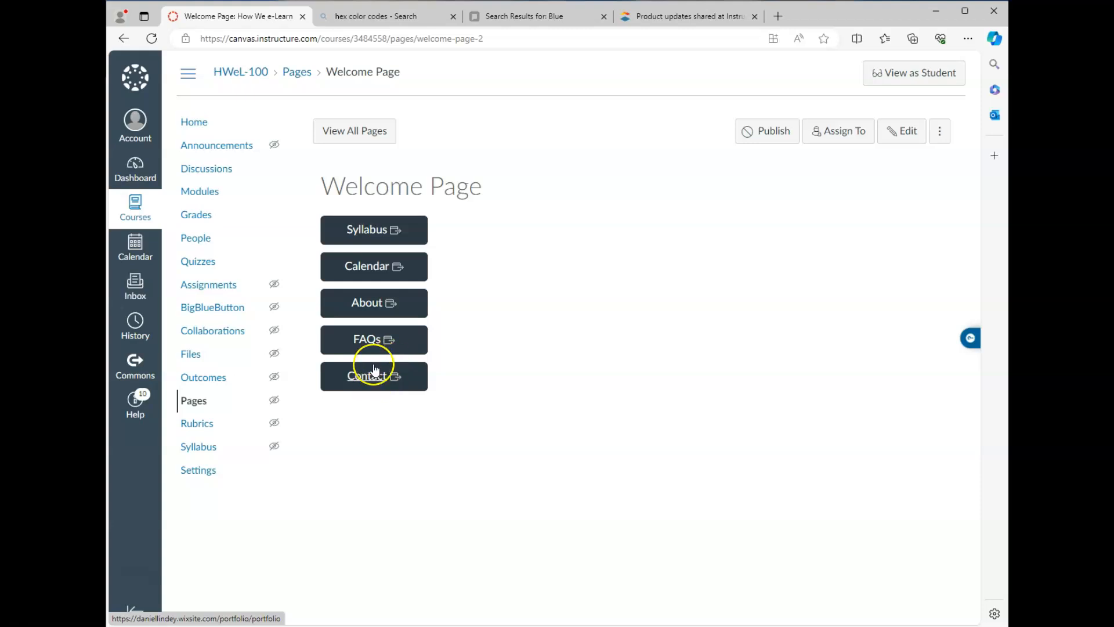
click(369, 232)
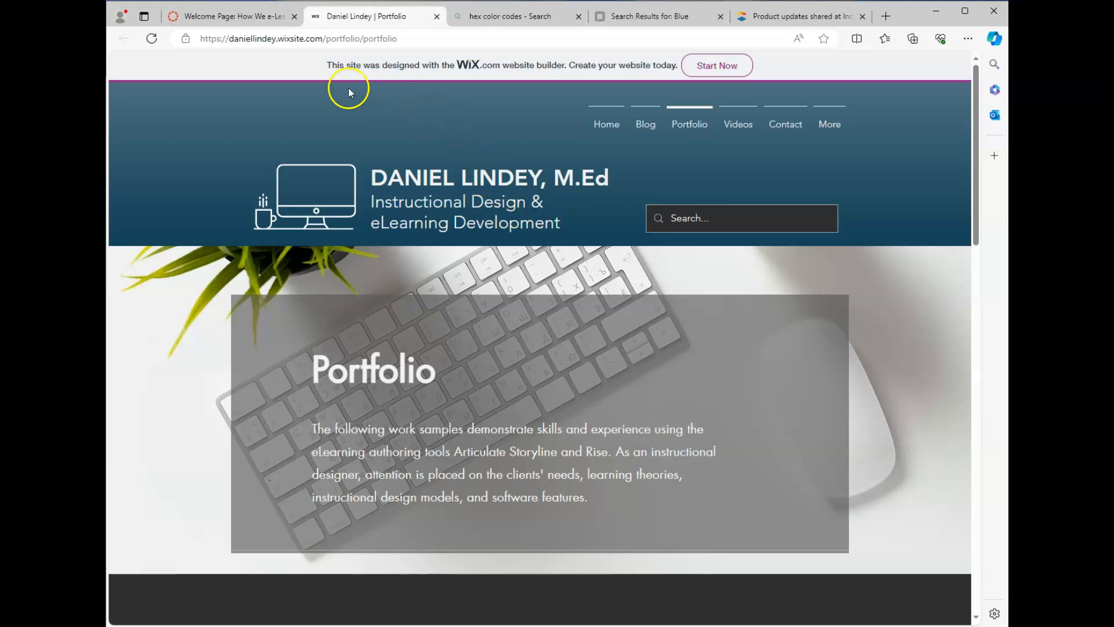
click(436, 18)
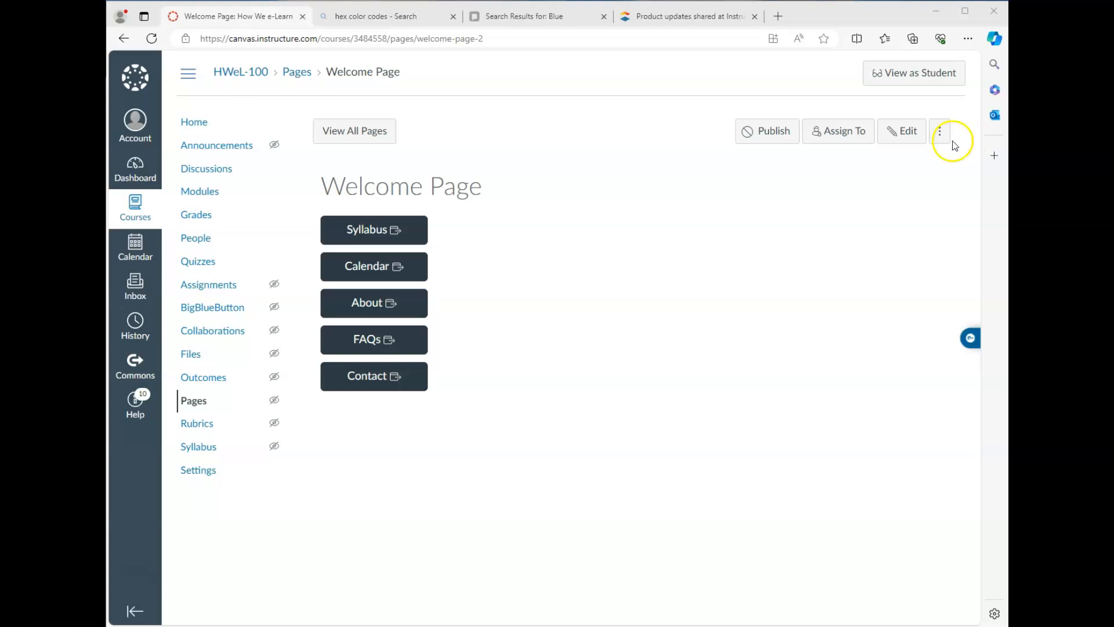
Step: Reopen the Welcome Page editor, enlarge it, and add an empty line above the Syllabus link
click(899, 130)
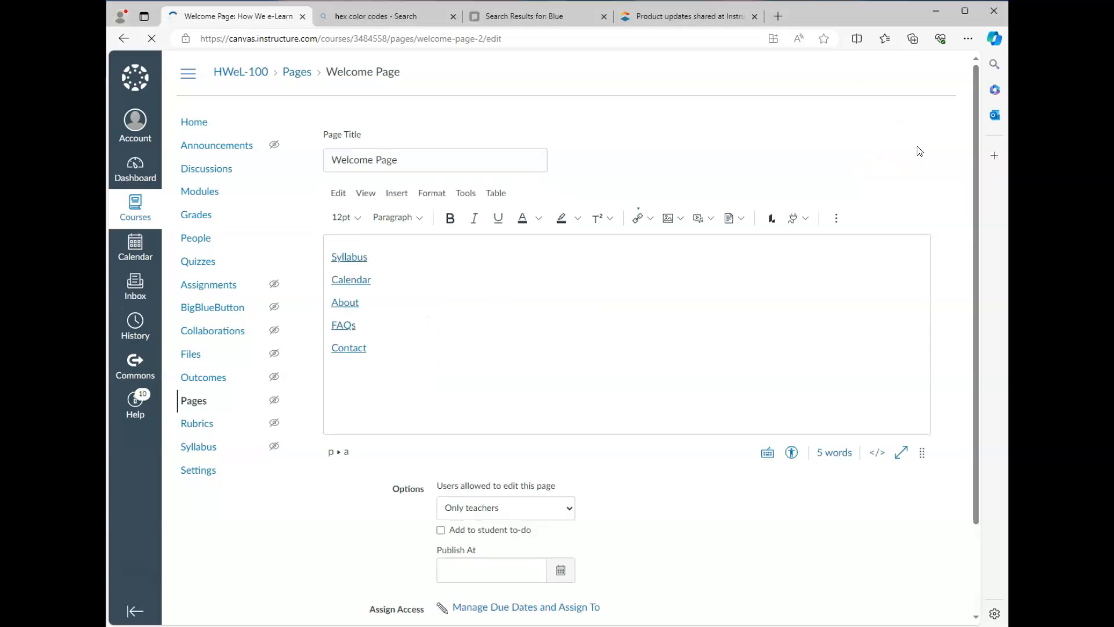
drag(922, 453, 921, 528)
click(386, 403)
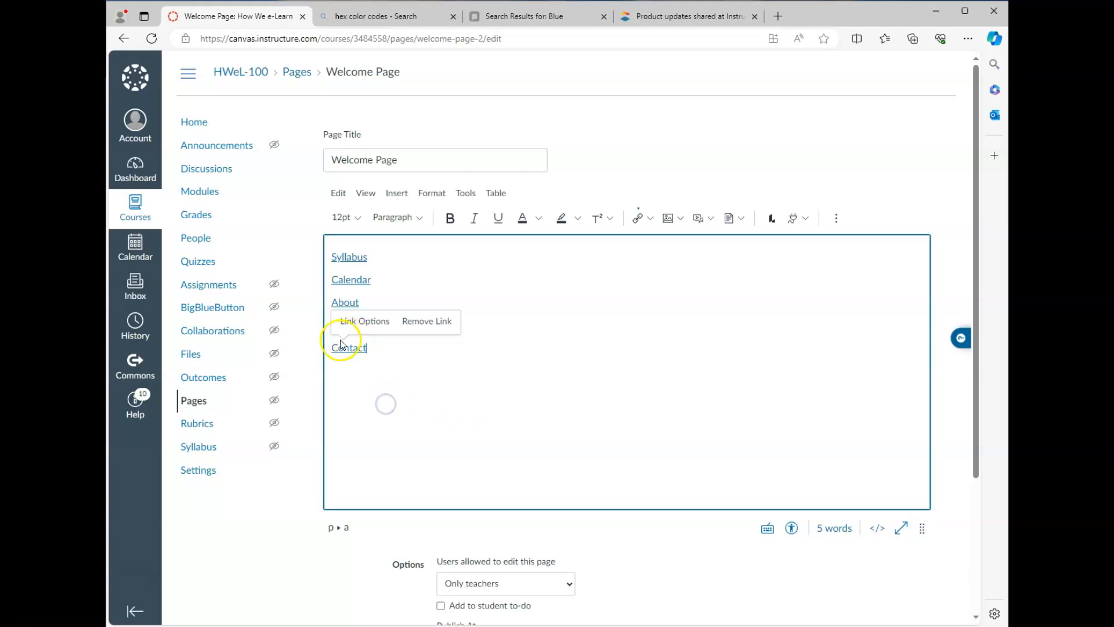
click(334, 255)
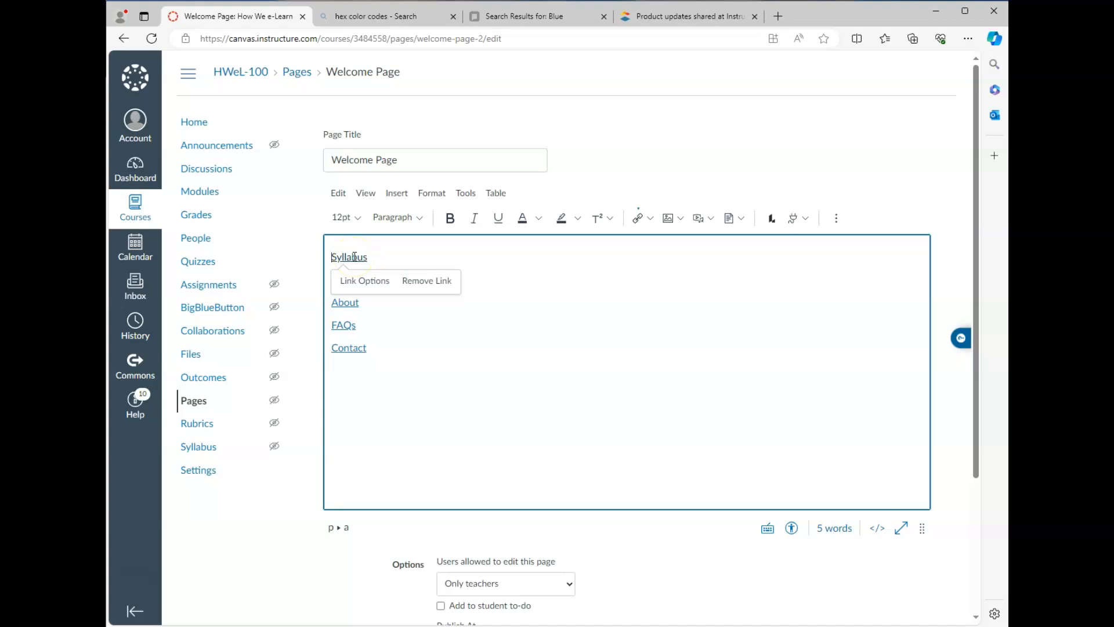
key(Left)
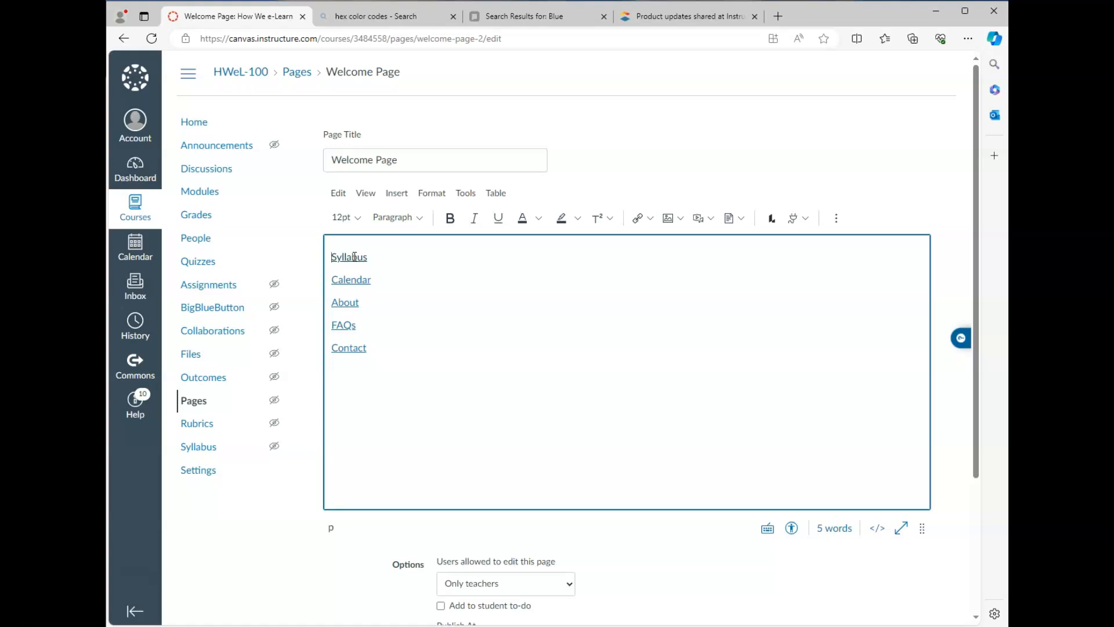
key(Return)
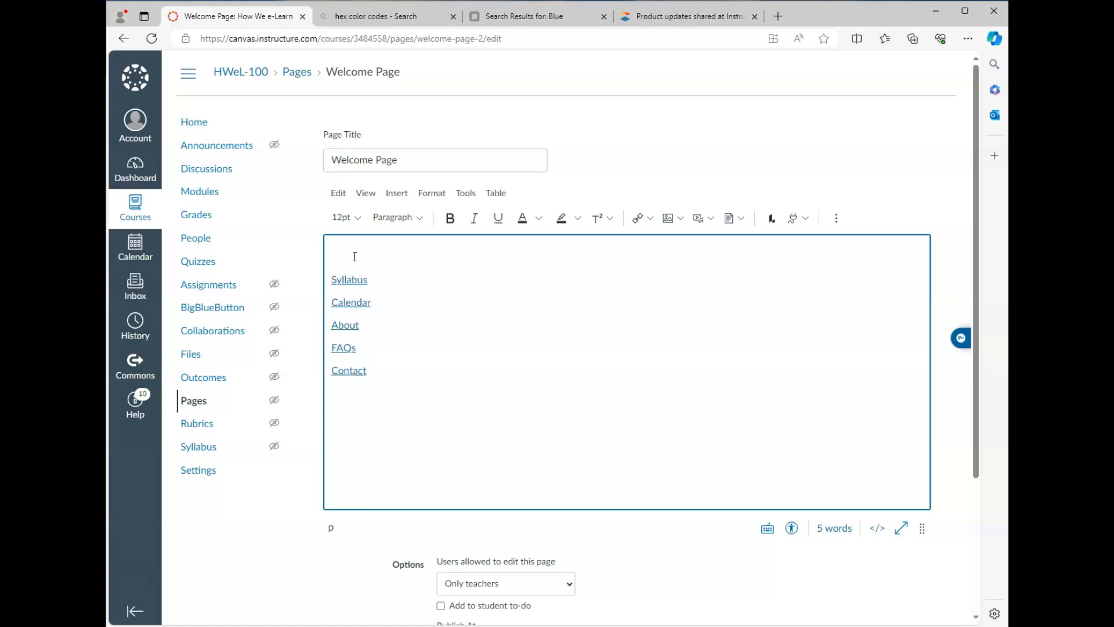
click(335, 253)
Step: Insert an empty 5-column by 3-row table from the More toolbar's Table menu
click(836, 219)
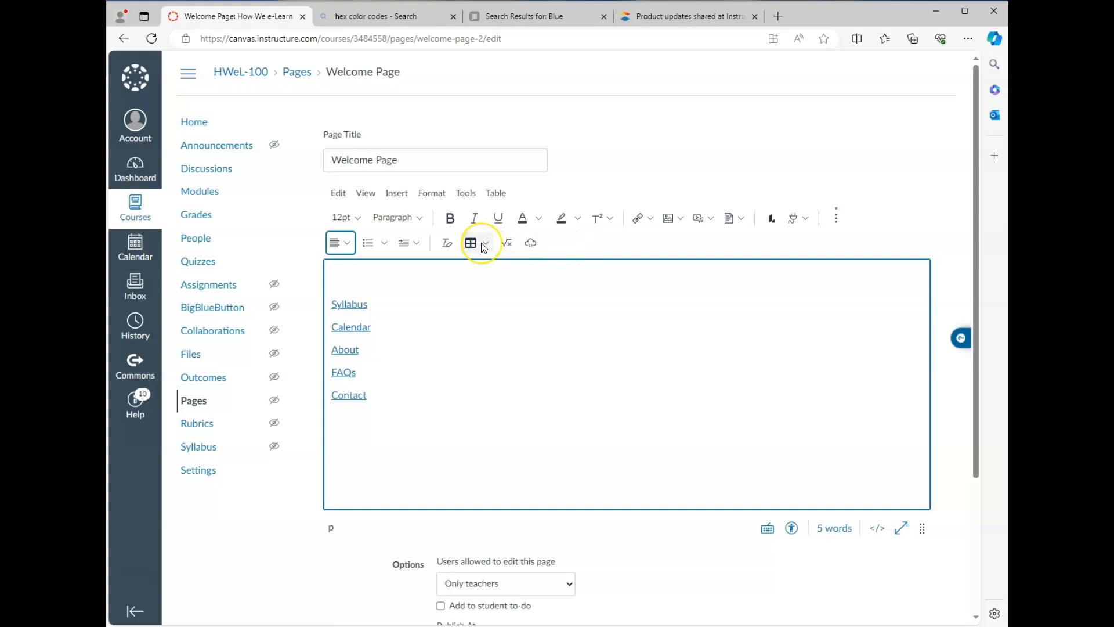
click(486, 244)
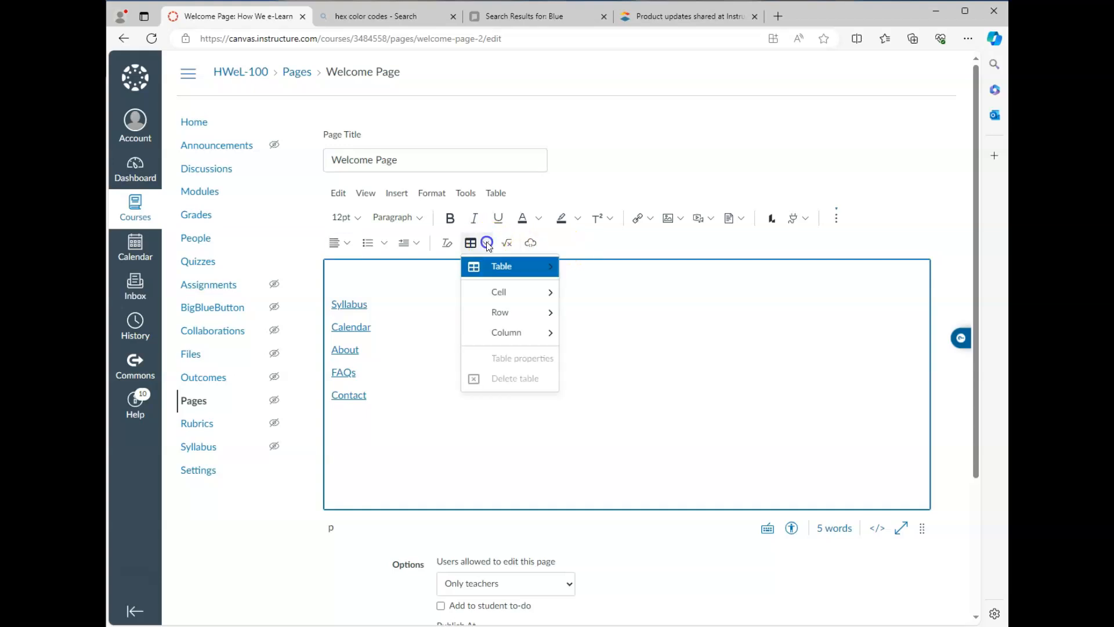
mouse_move(490, 269)
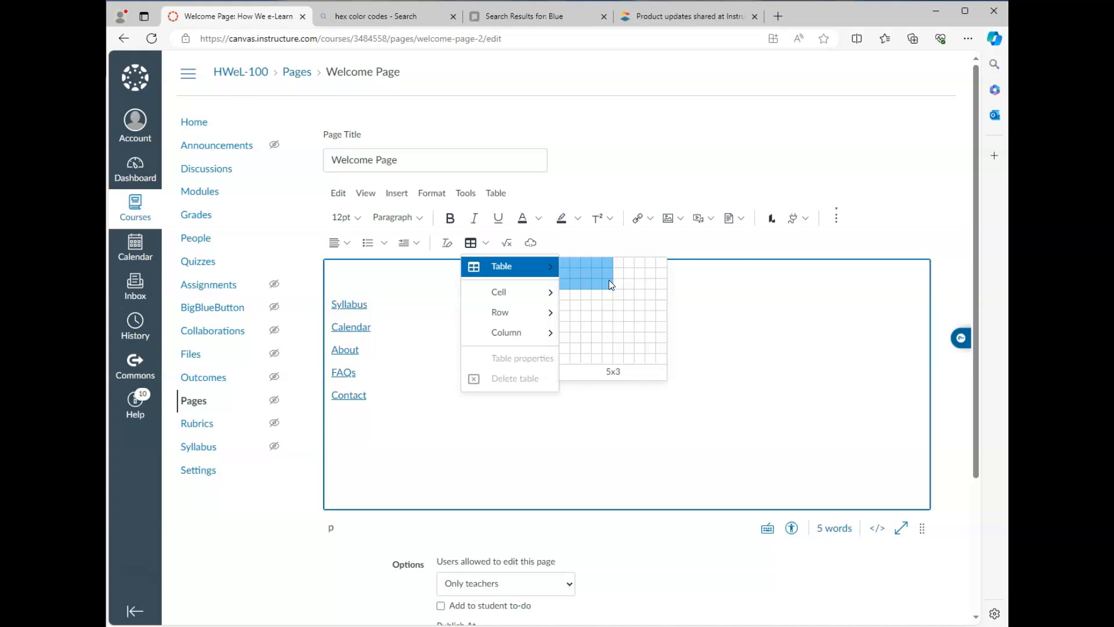
click(581, 285)
click(607, 285)
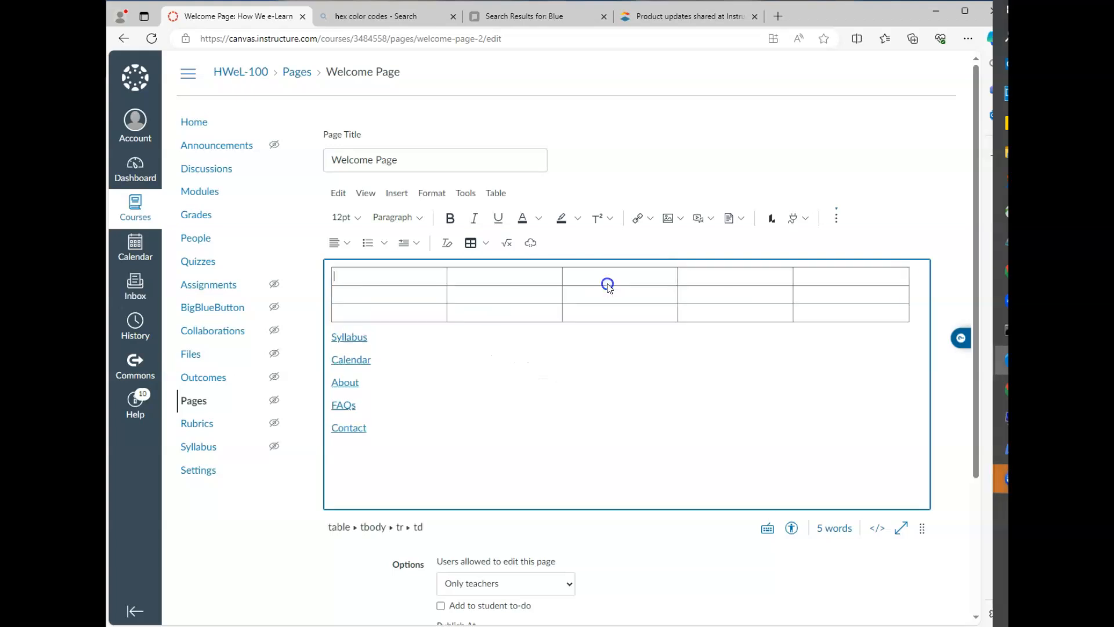
Step: Move the Syllabus and Calendar links into the first two cells of the table's third row
click(435, 447)
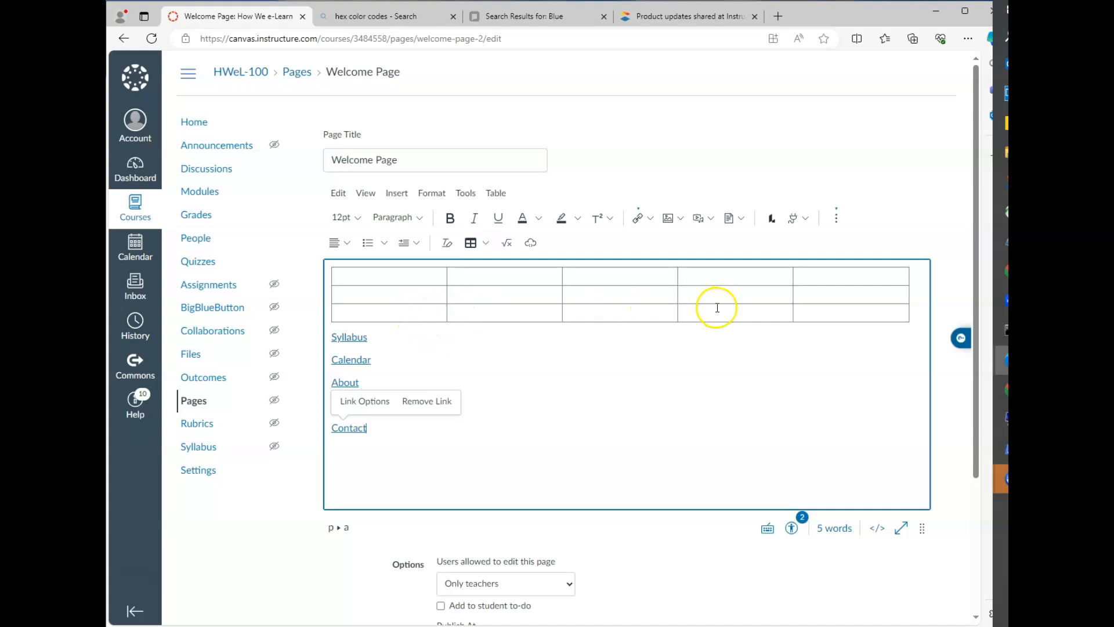
click(334, 337)
drag(339, 337, 369, 339)
key(ctrl+c)
key(BackSpace)
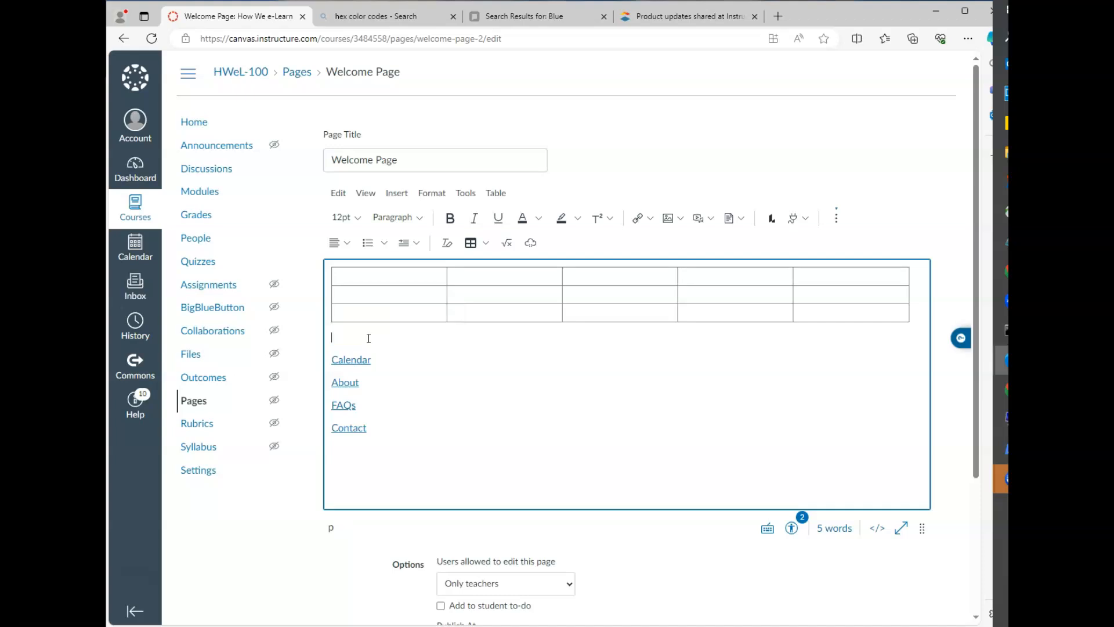
click(369, 311)
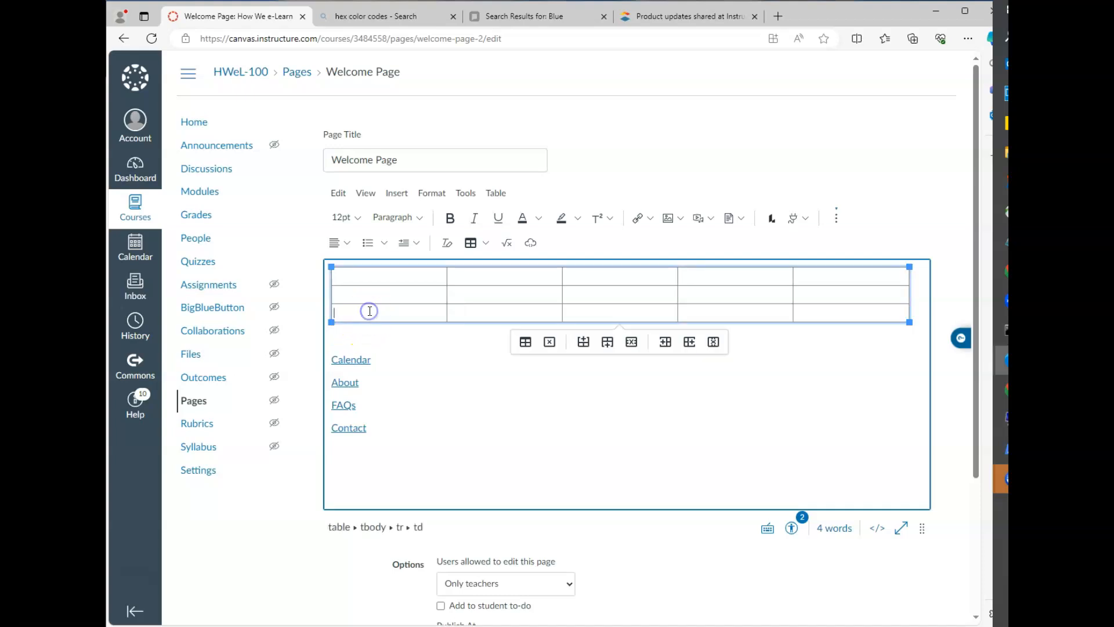
key(ctrl+v)
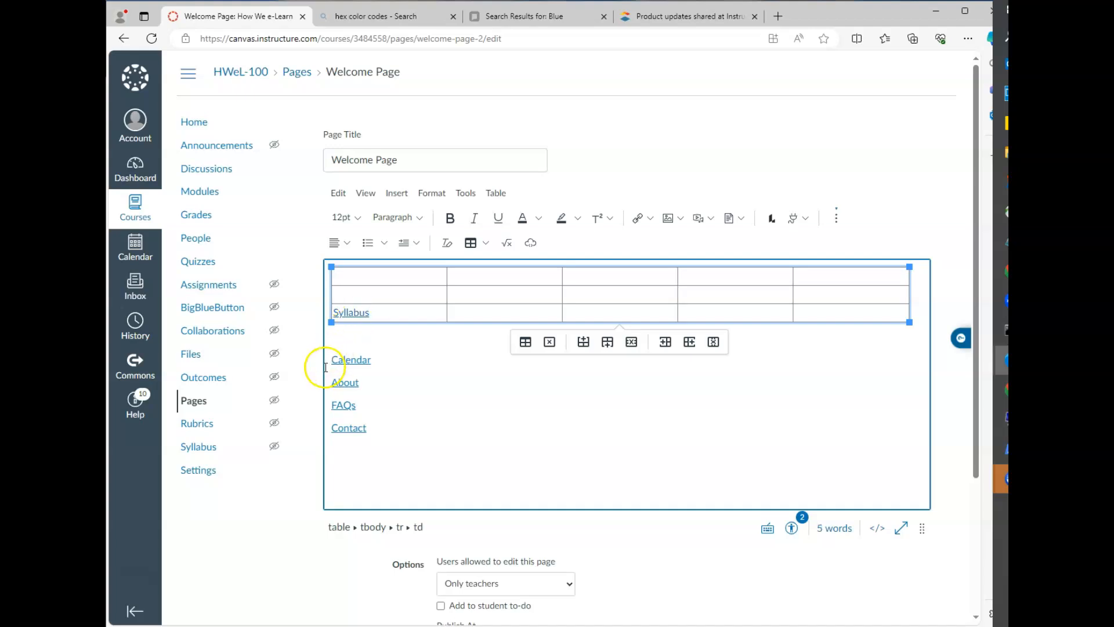
drag(332, 360, 350, 360)
click(414, 379)
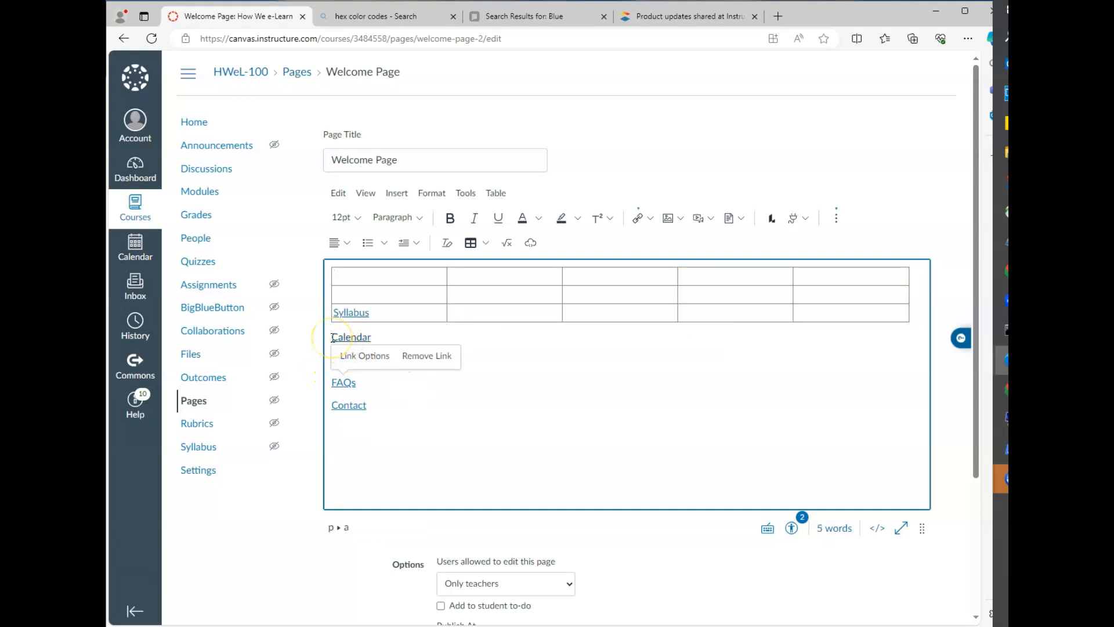
drag(333, 338, 490, 312)
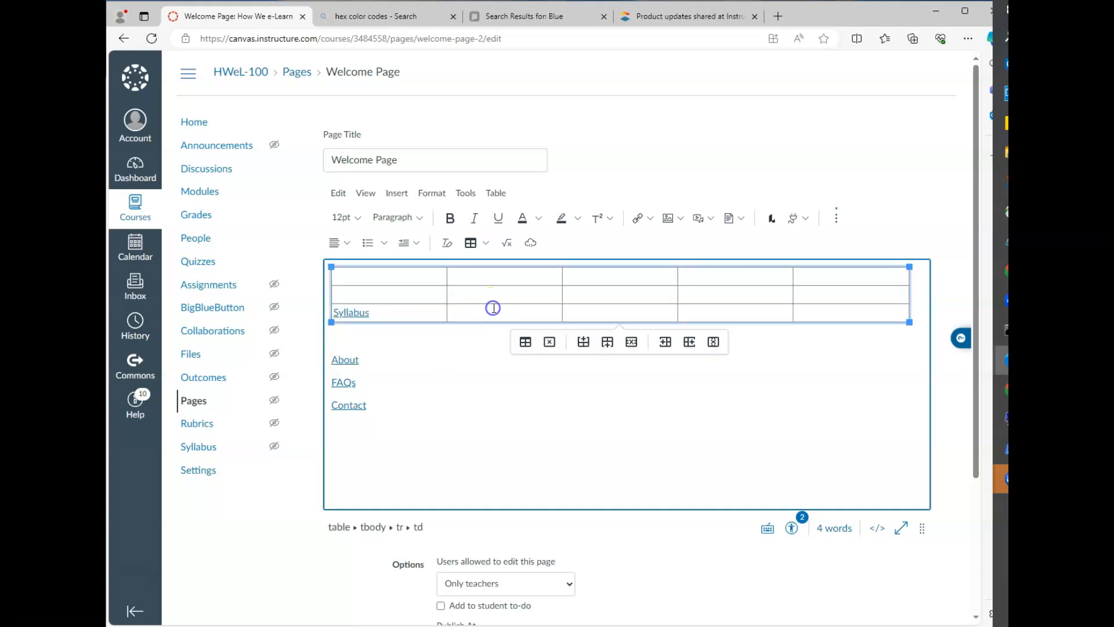
Step: Move About, FAQs and Contact into the remaining third-row cells, then save the Welcome Page
click(334, 341)
key(ctrl+x)
drag(333, 342, 373, 380)
click(578, 313)
key(ctrl+v)
key(ctrl+x)
click(703, 313)
key(ctrl+v)
key(ctrl+x)
click(838, 308)
key(ctrl+v)
click(769, 367)
scroll(800, 472, down, 3)
click(905, 545)
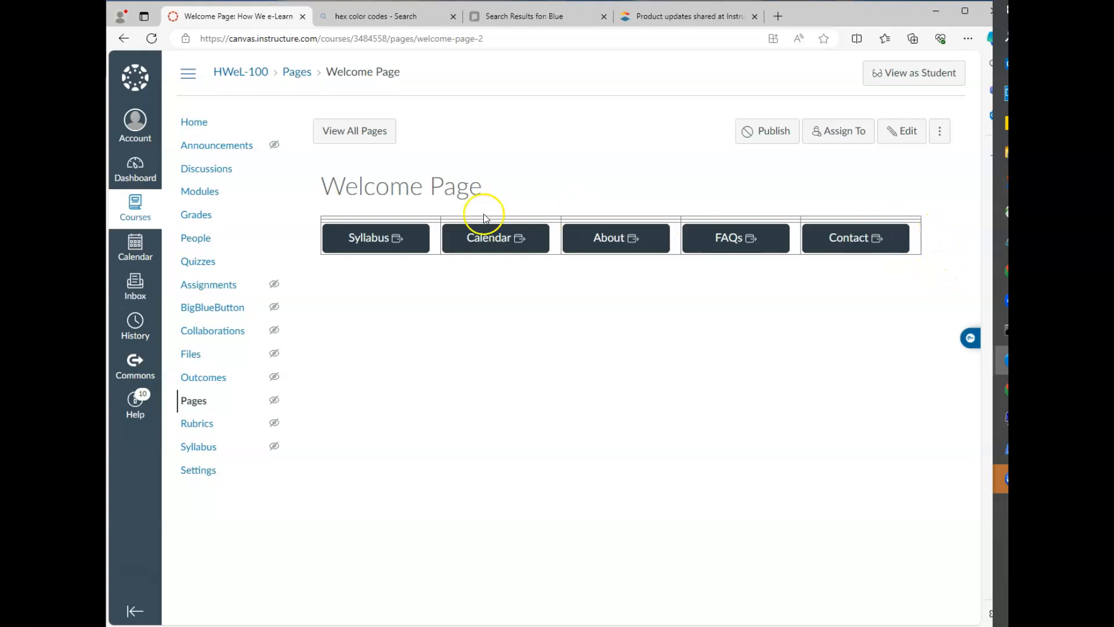
Step: Reopen the Welcome Page for editing and add an empty paragraph above the table
click(903, 131)
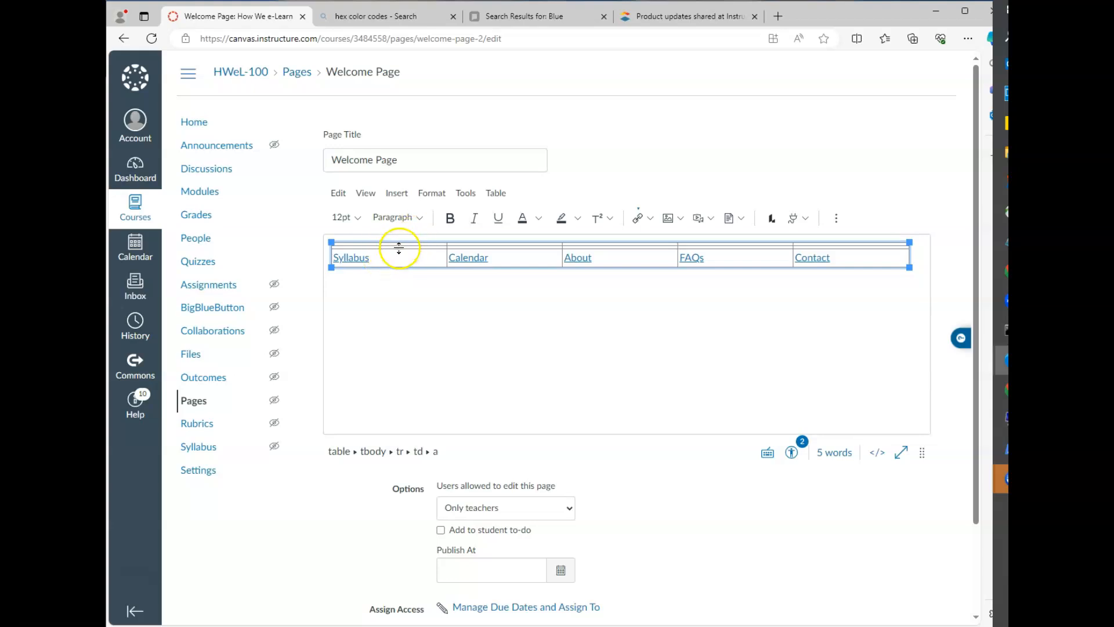
click(387, 259)
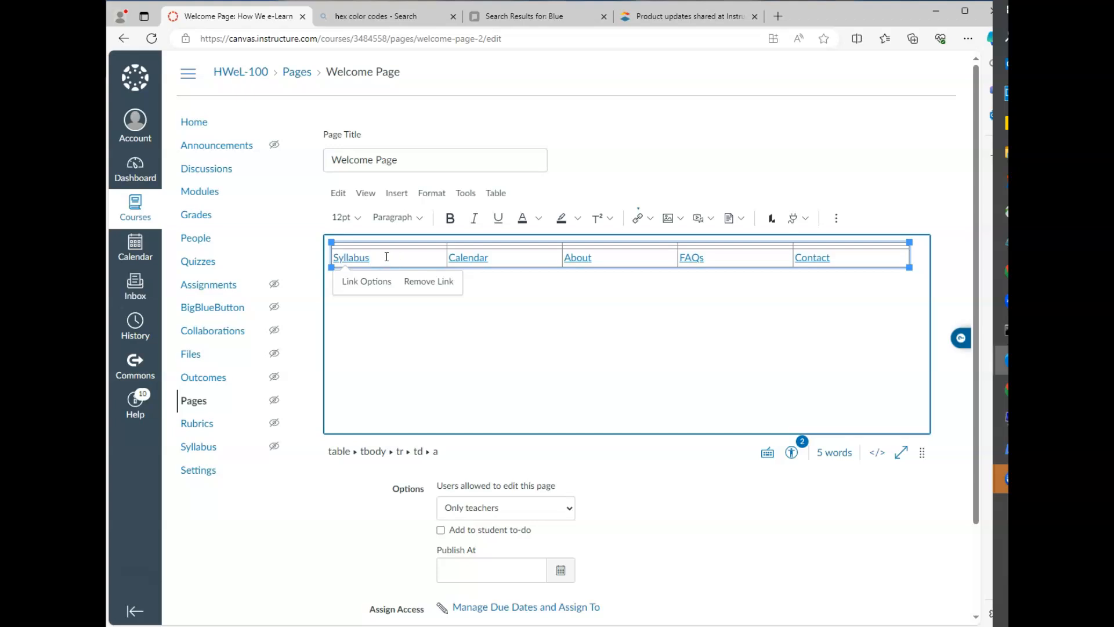
key(Up)
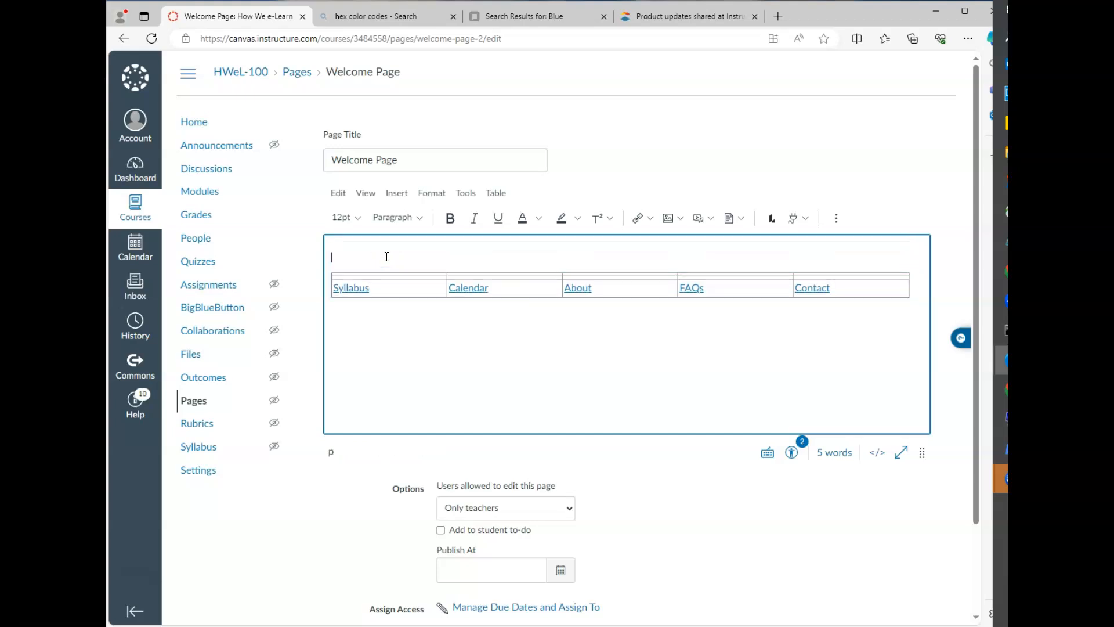
click(391, 286)
key(Up)
Step: Make the table's top row taller and type '--' in the first cells of rows one and two
drag(366, 276, 370, 286)
click(370, 277)
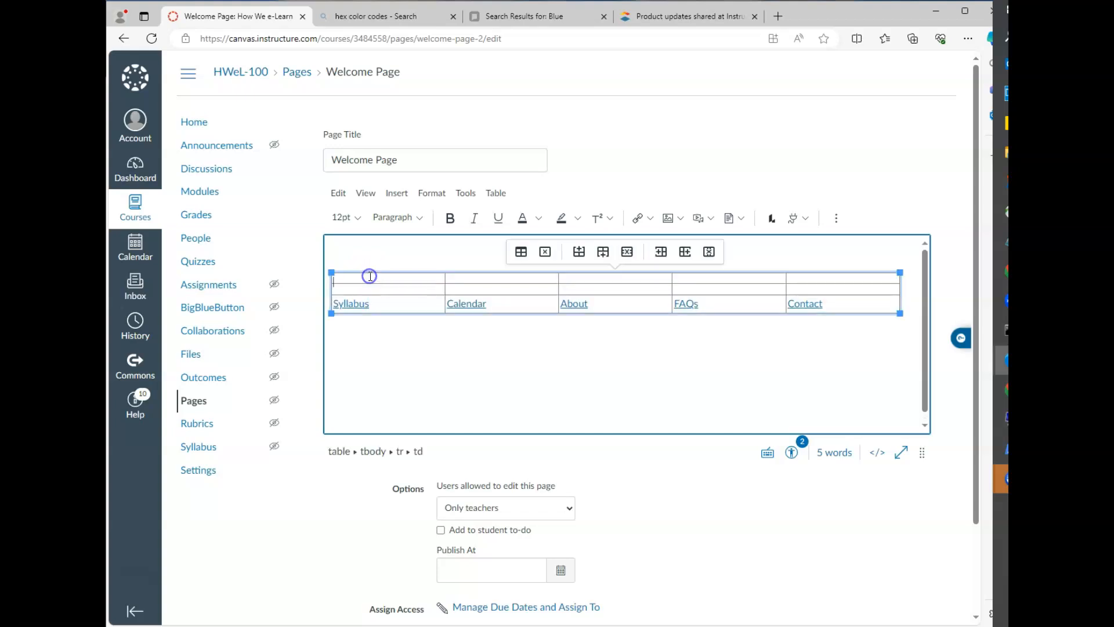
text(--)
click(368, 296)
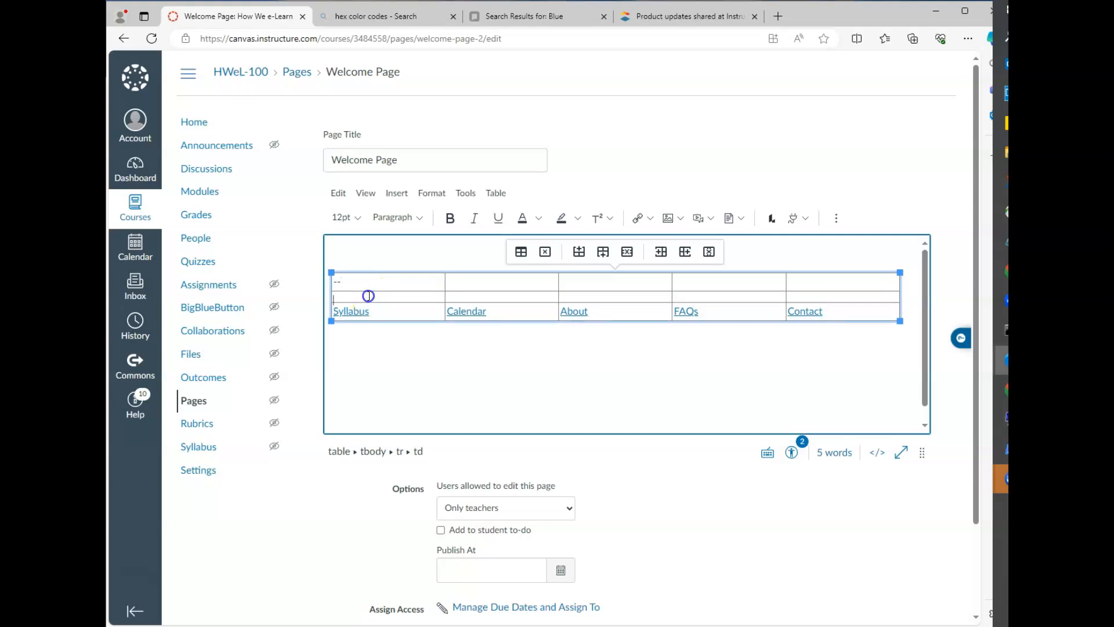
text(--)
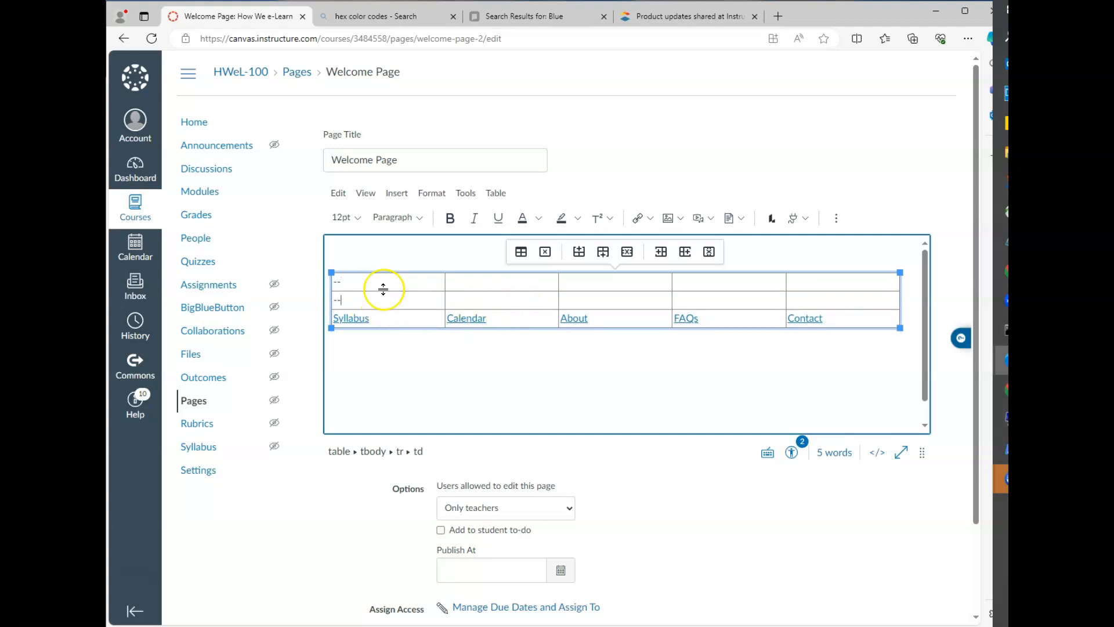
click(354, 262)
click(340, 256)
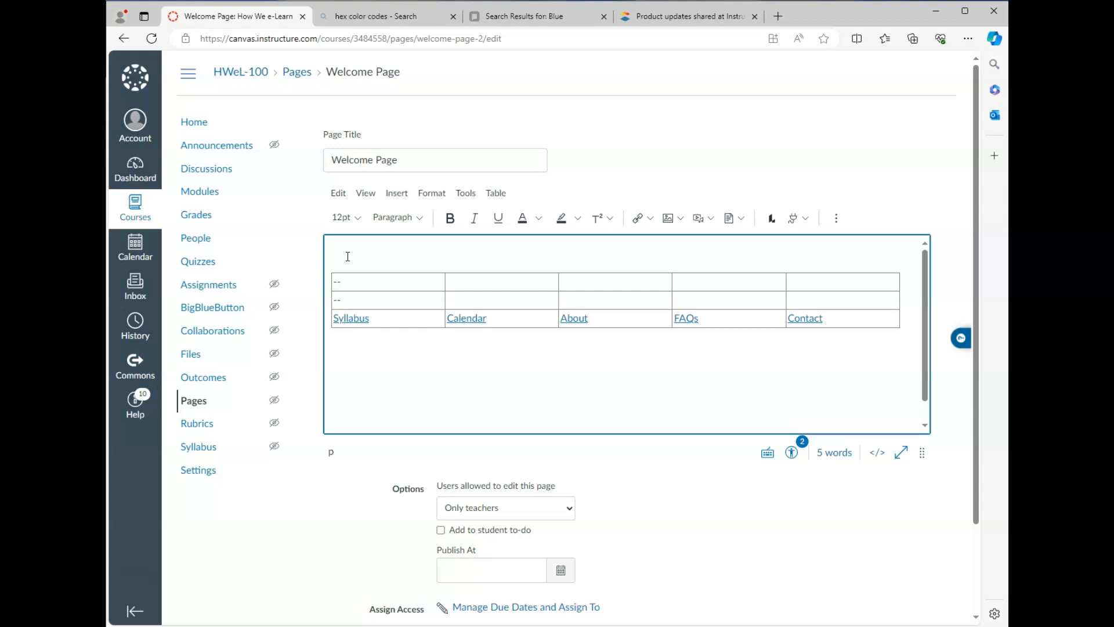
Step: In the HTML view, delete the <p>&nbsp;</p> line above the table, then return to the rich editor
click(877, 453)
scroll(461, 372, up, 5)
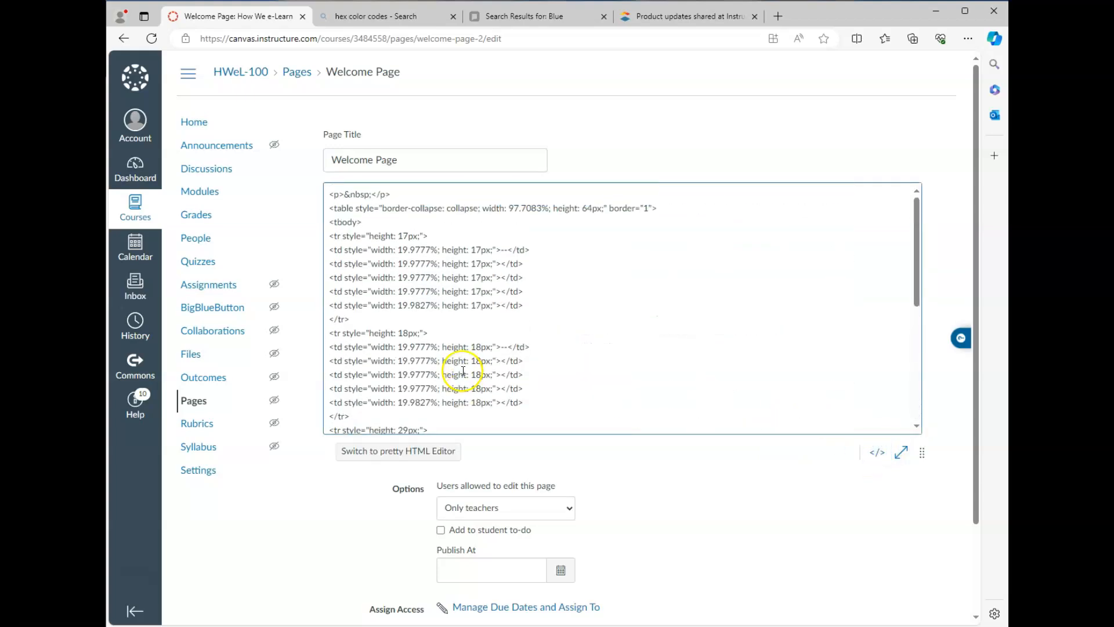
click(332, 195)
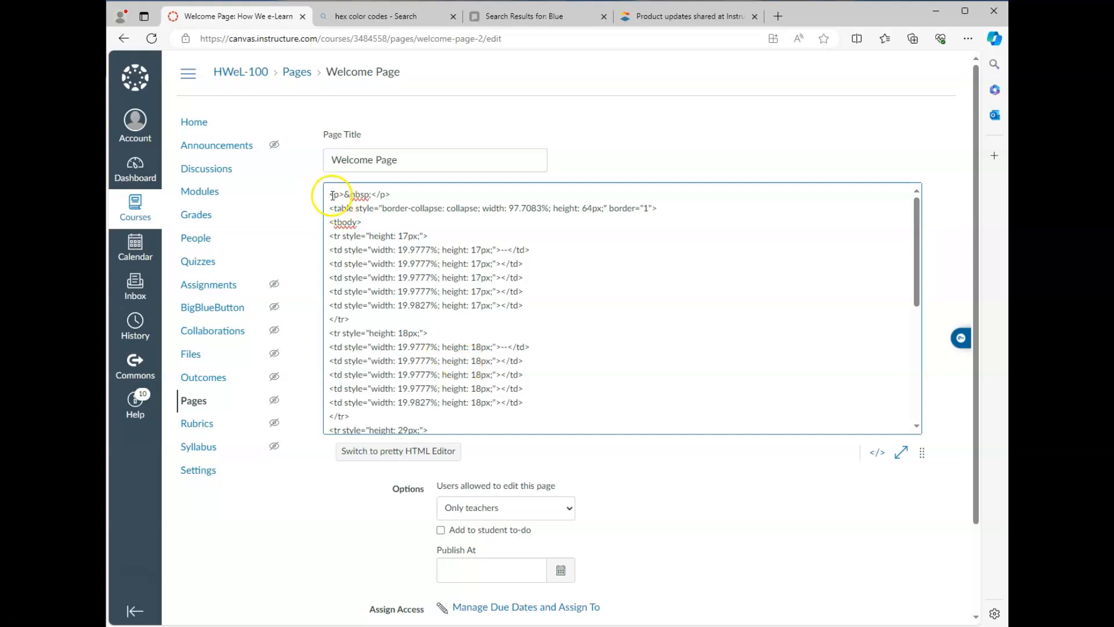
drag(330, 195, 410, 196)
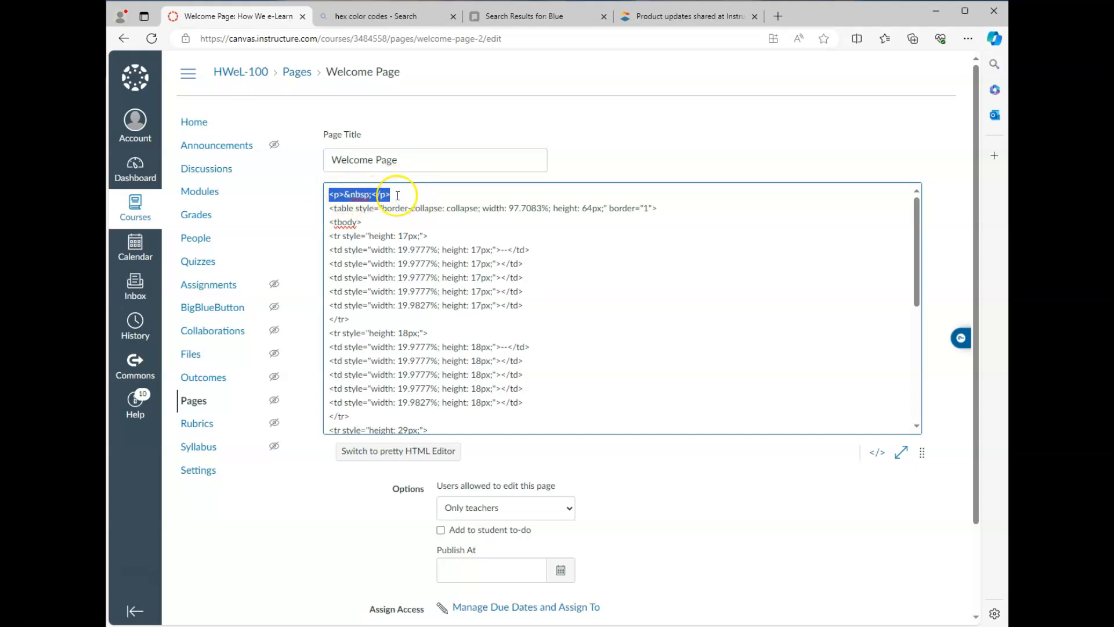
key(BackSpace)
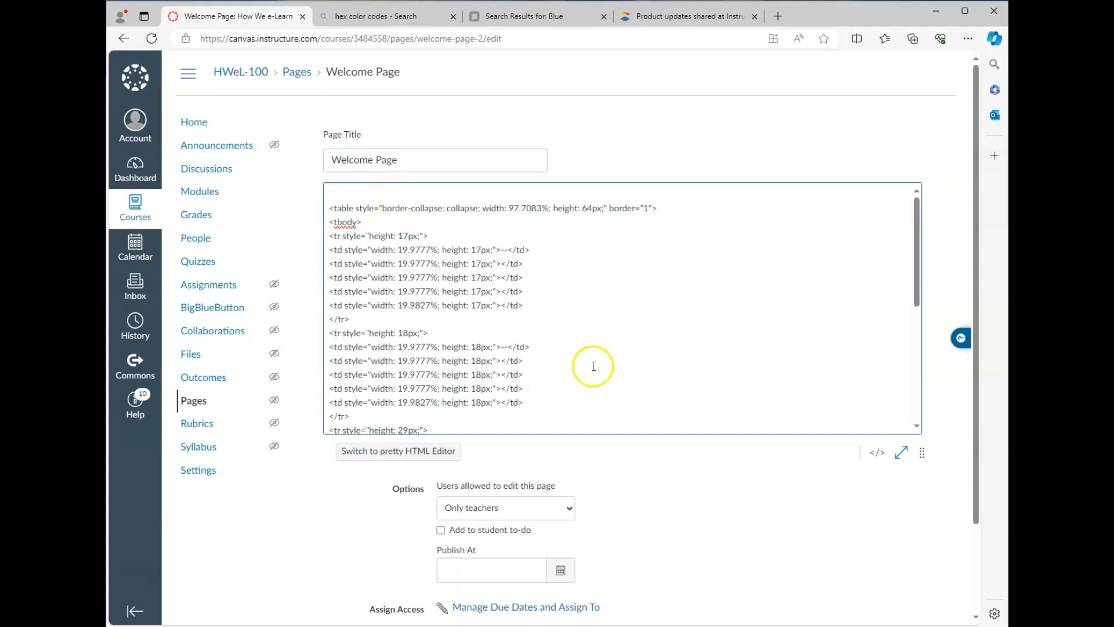
click(877, 452)
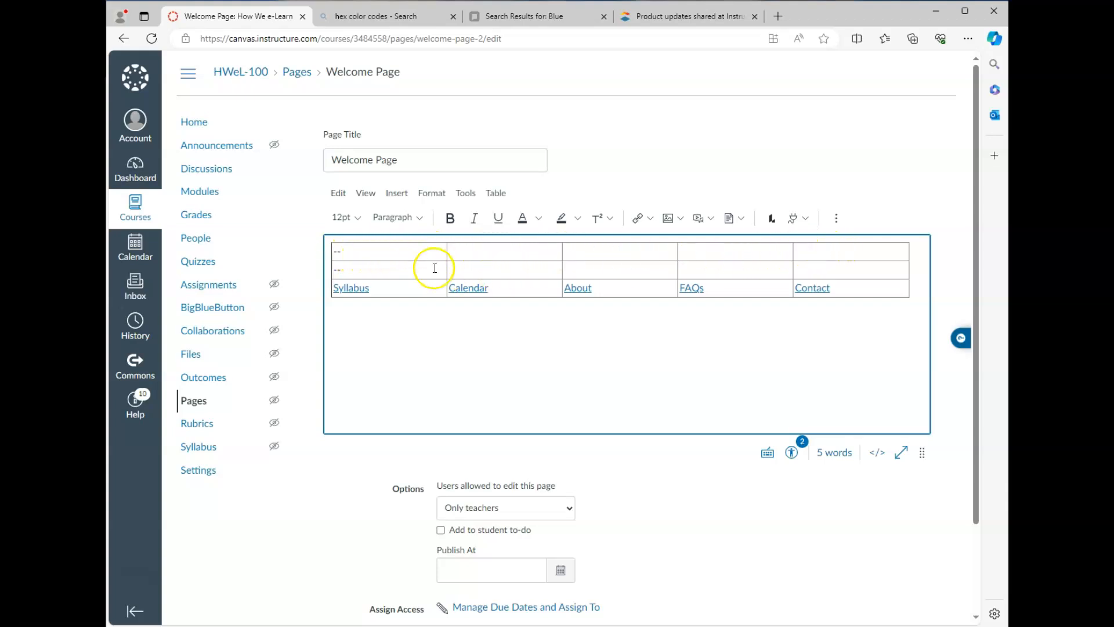
Step: Select all five top-row cells and merge them with Table > Cell > Merge cells
click(415, 254)
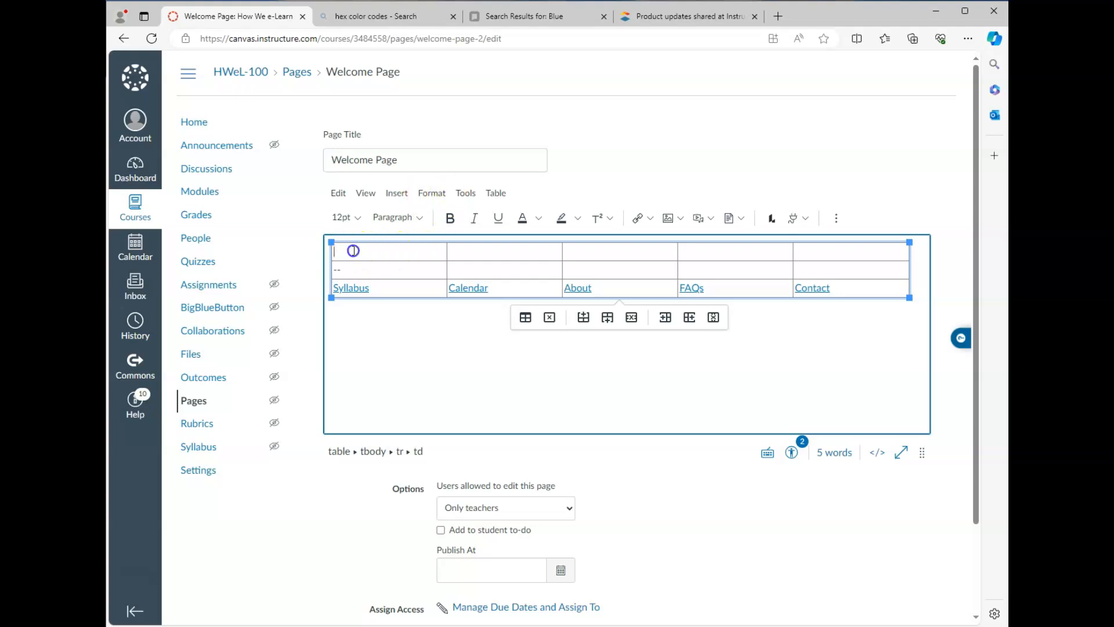
drag(433, 253, 704, 255)
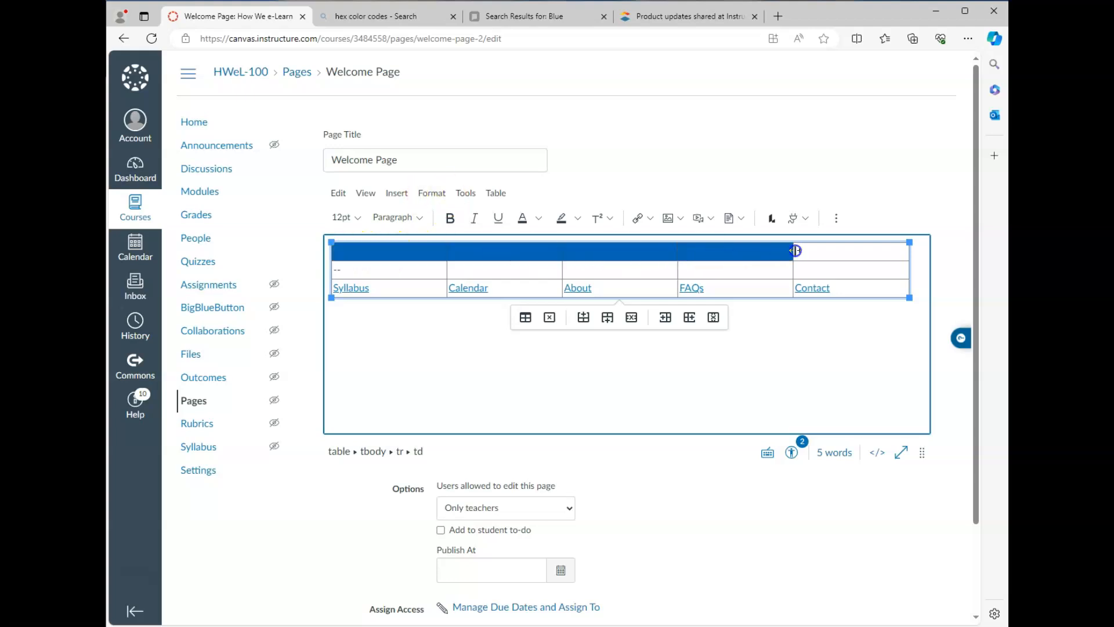
drag(795, 250, 836, 254)
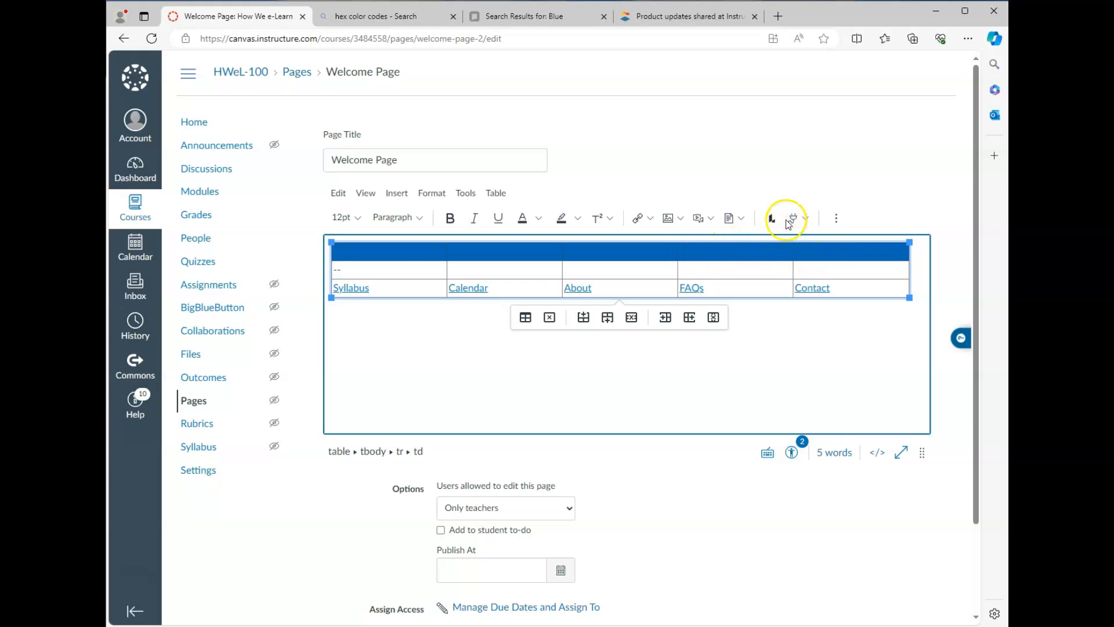
click(836, 219)
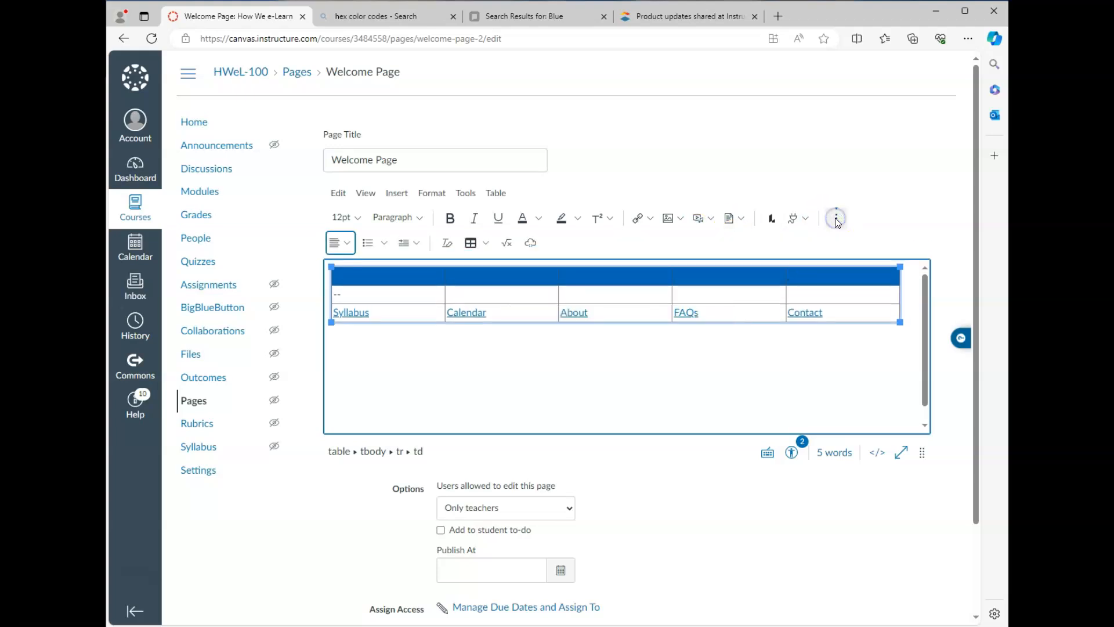
click(486, 244)
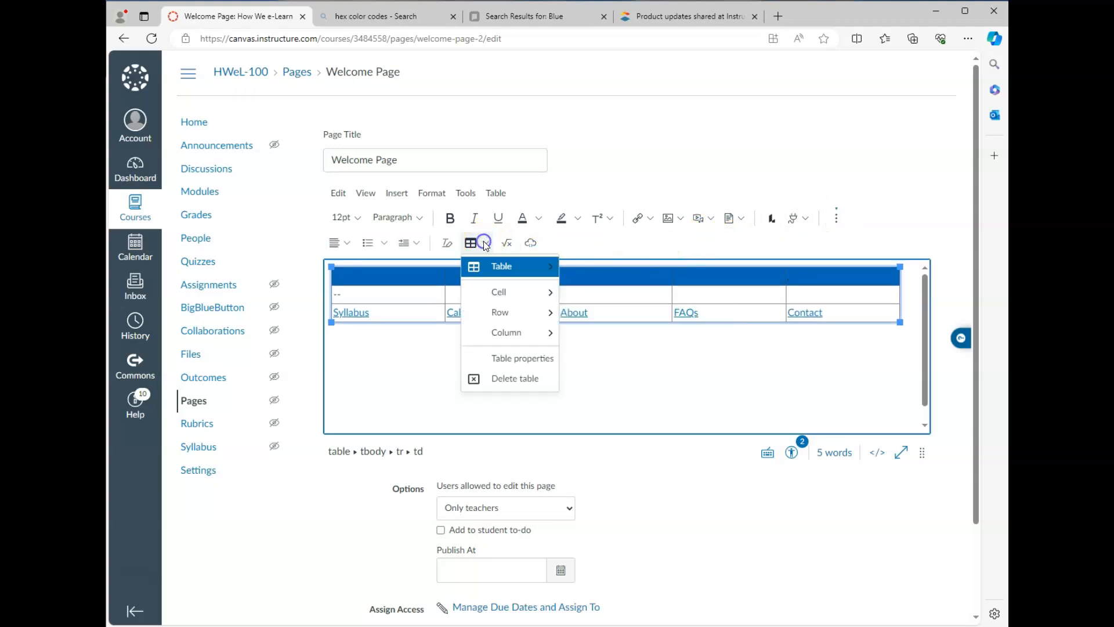
mouse_move(498, 290)
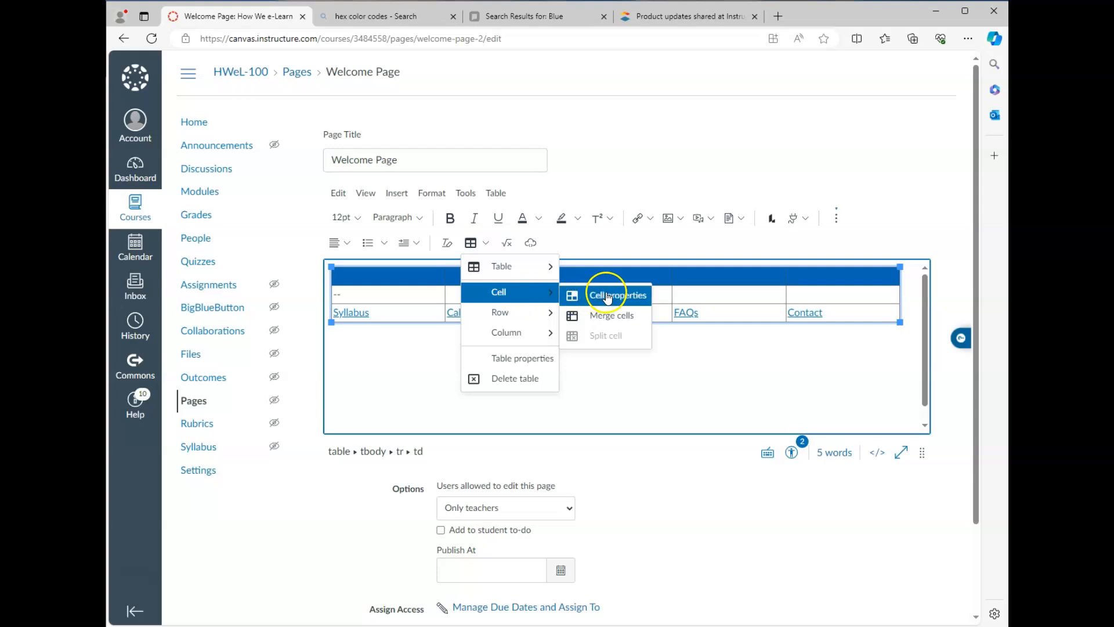
click(620, 319)
click(402, 273)
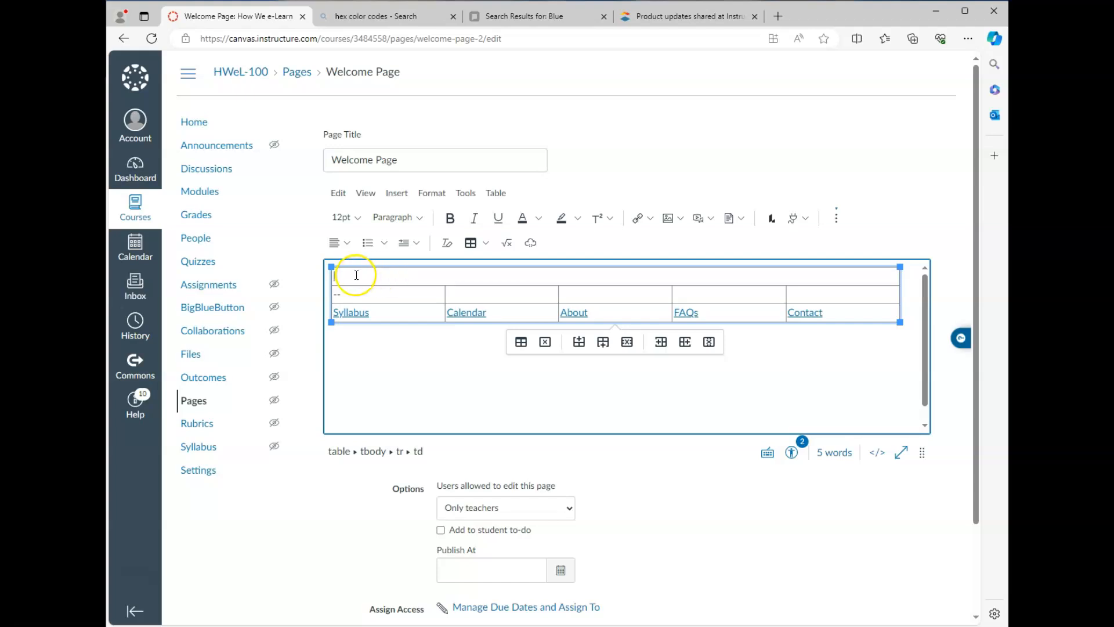
Step: Insert the 'No Frills, Just Skills' banner from Course Images into the merged top cell
click(681, 222)
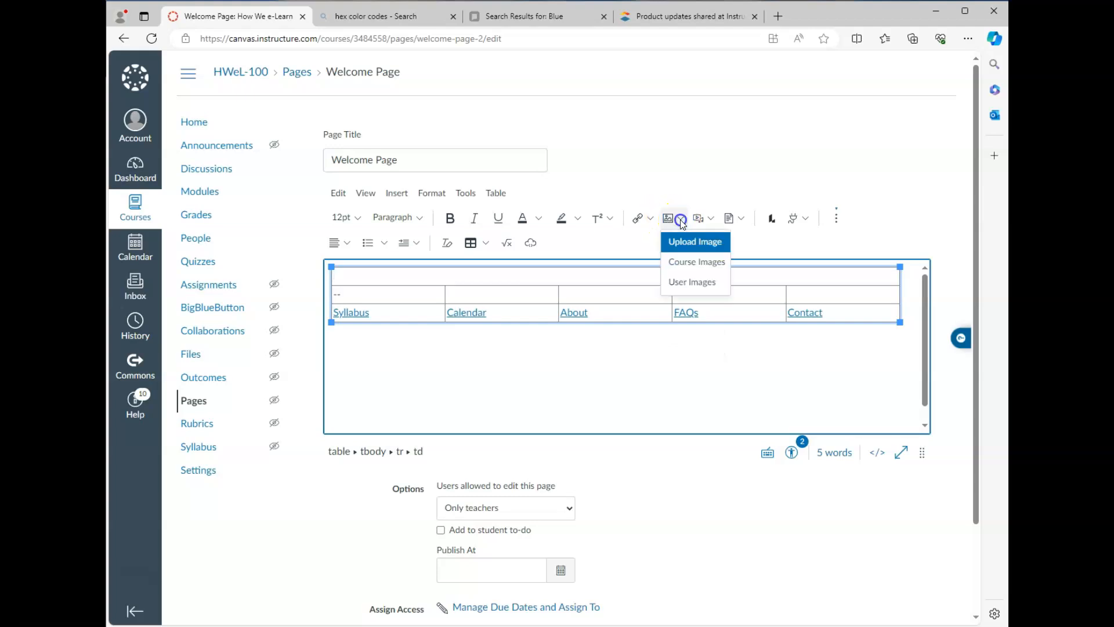
click(685, 260)
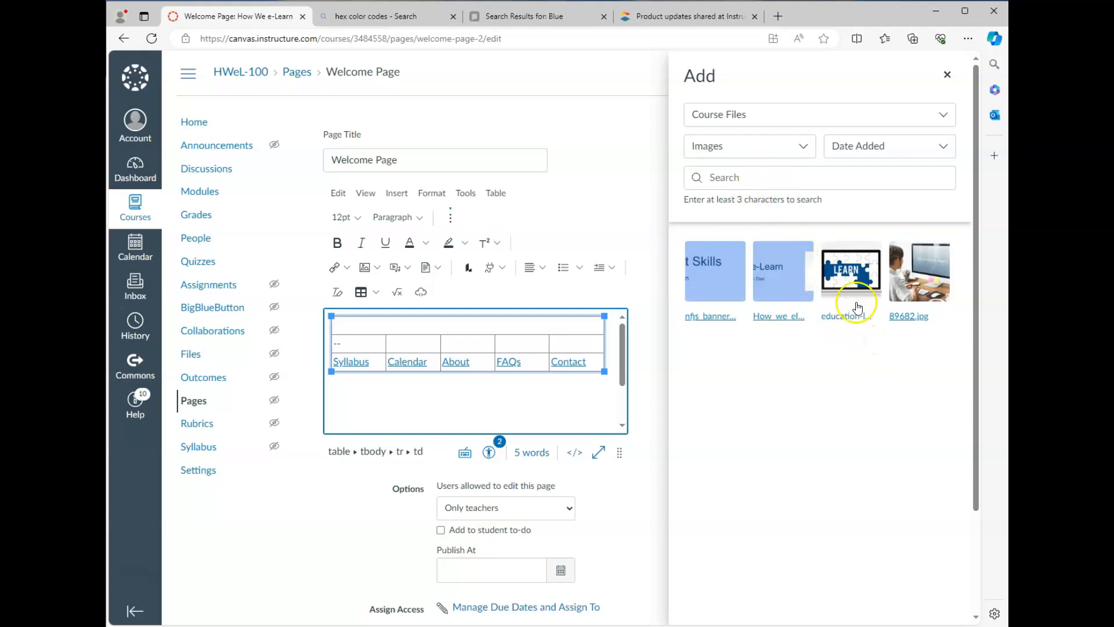
click(713, 273)
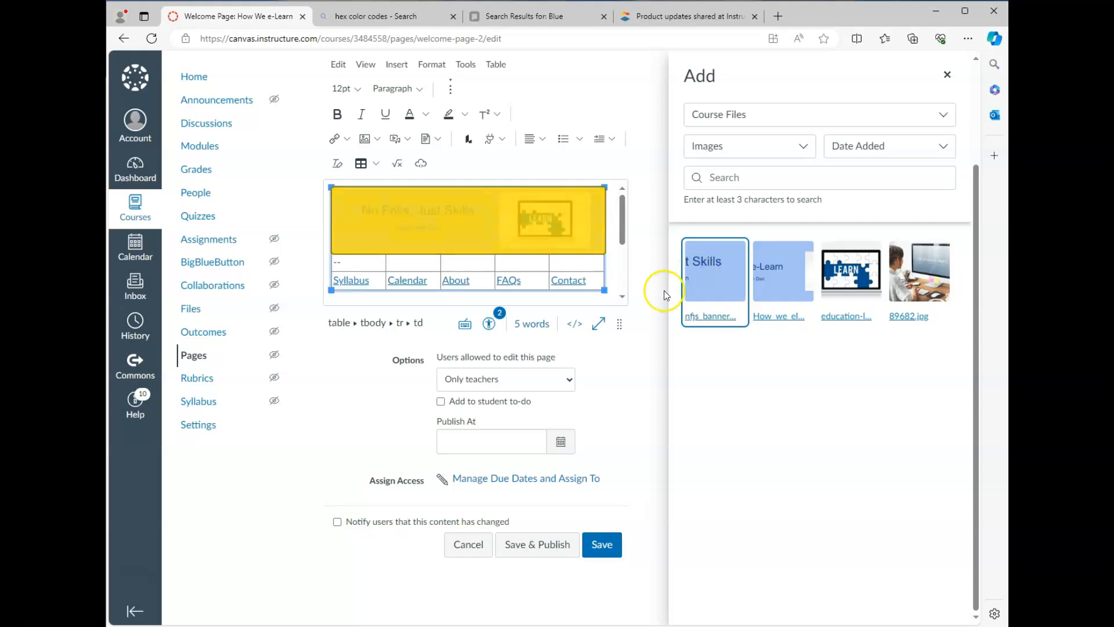
click(644, 378)
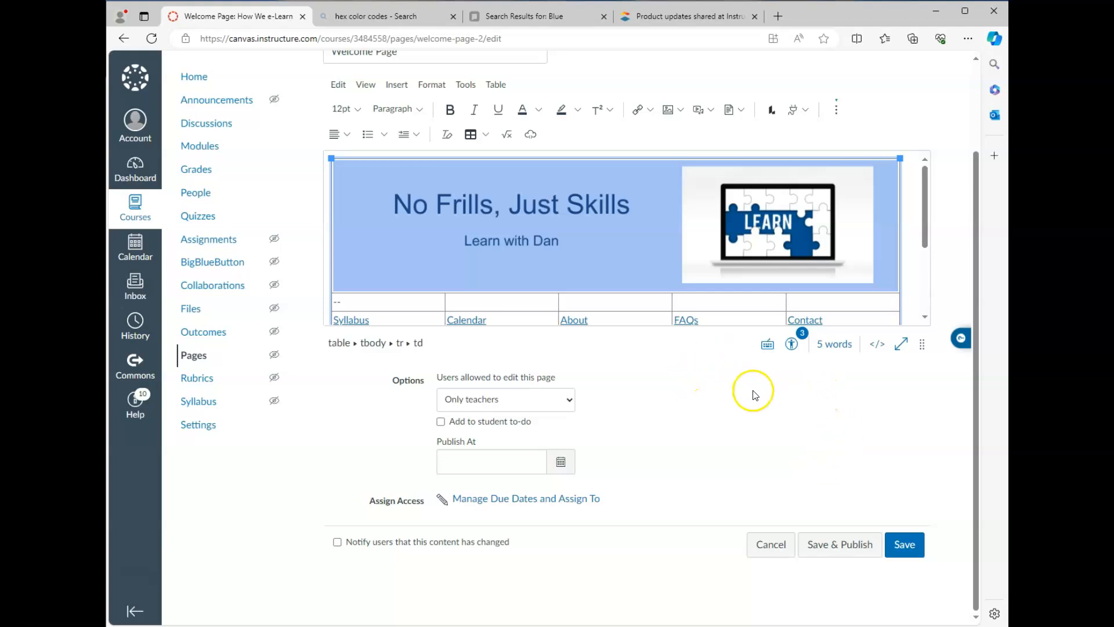
Step: Enlarge the editor and save the Welcome Page with the banner above the five-link row
drag(921, 345, 922, 486)
scroll(907, 525, down, 3)
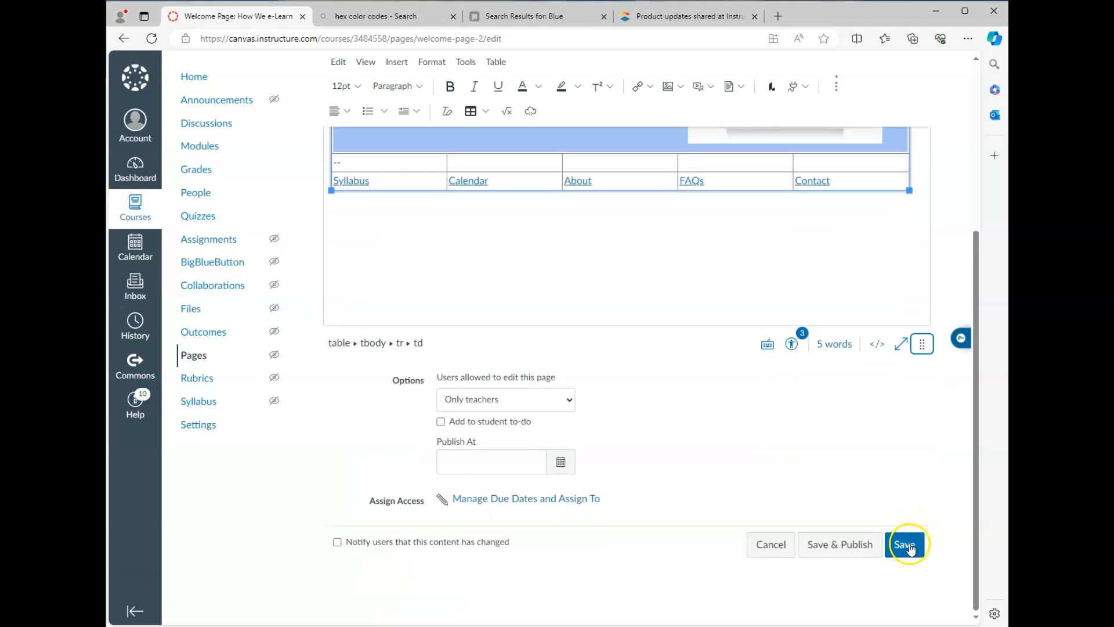
click(909, 545)
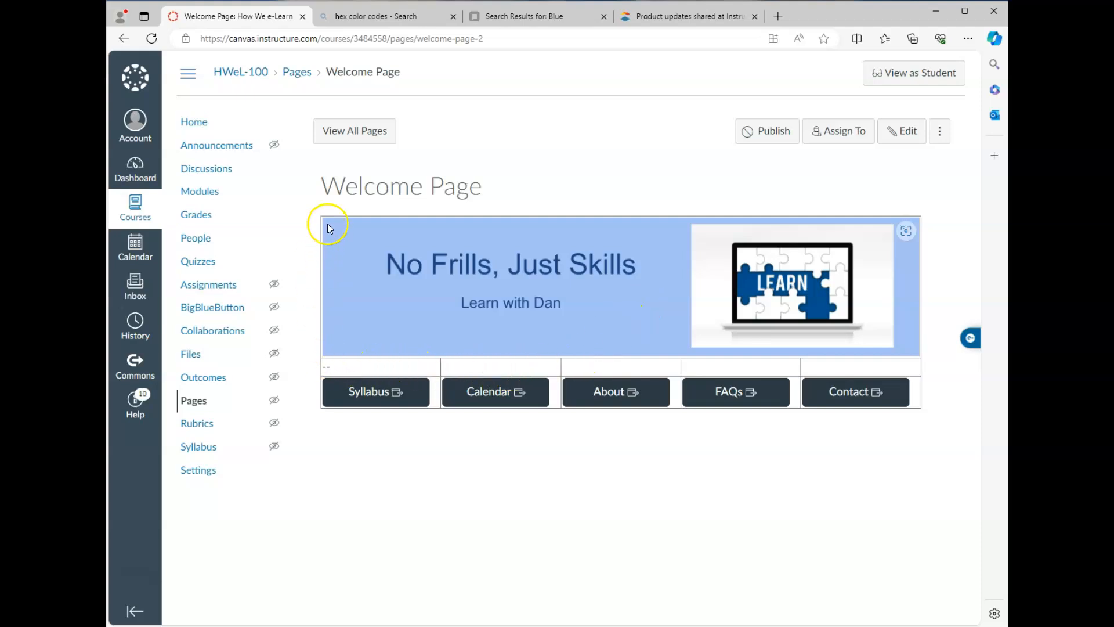
Step: Reopen the Welcome Page for editing and centre the Syllabus link in its cell
click(903, 132)
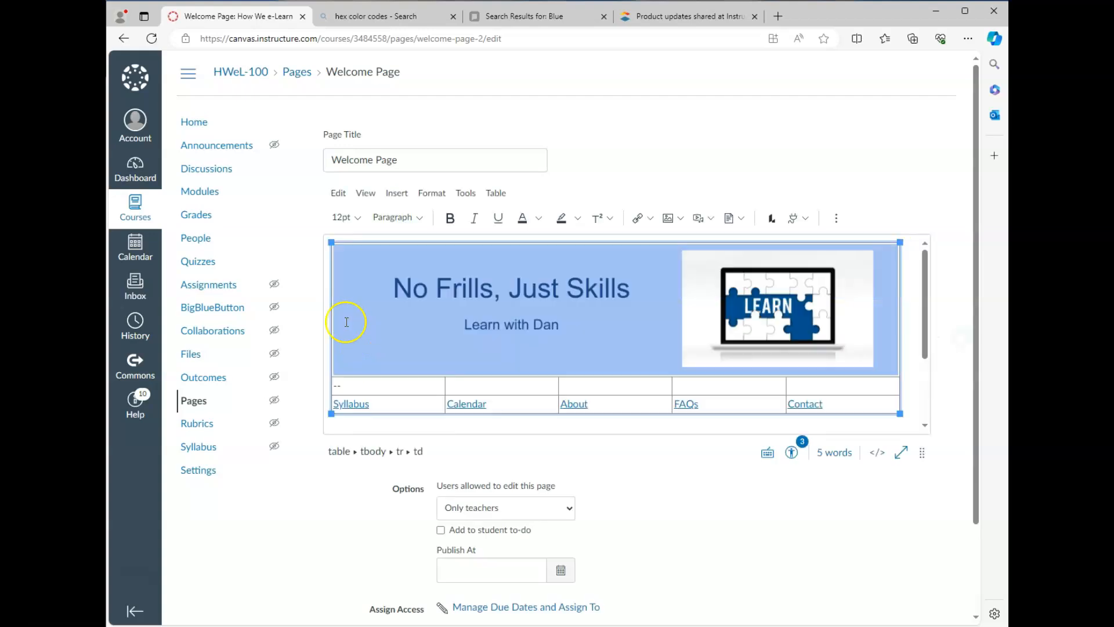
click(335, 402)
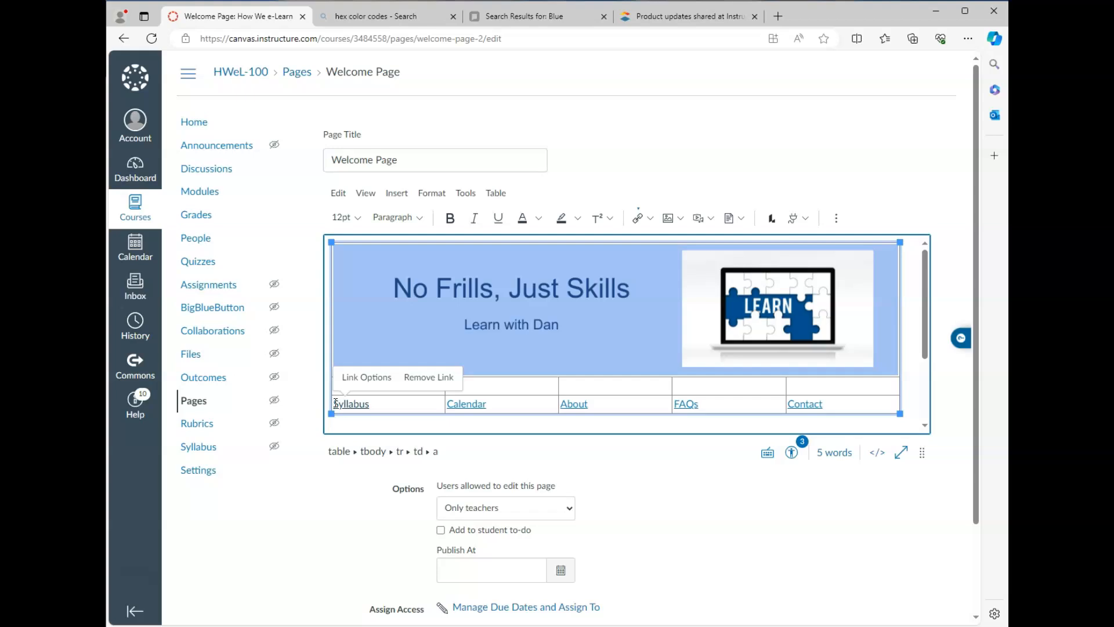
key(Up)
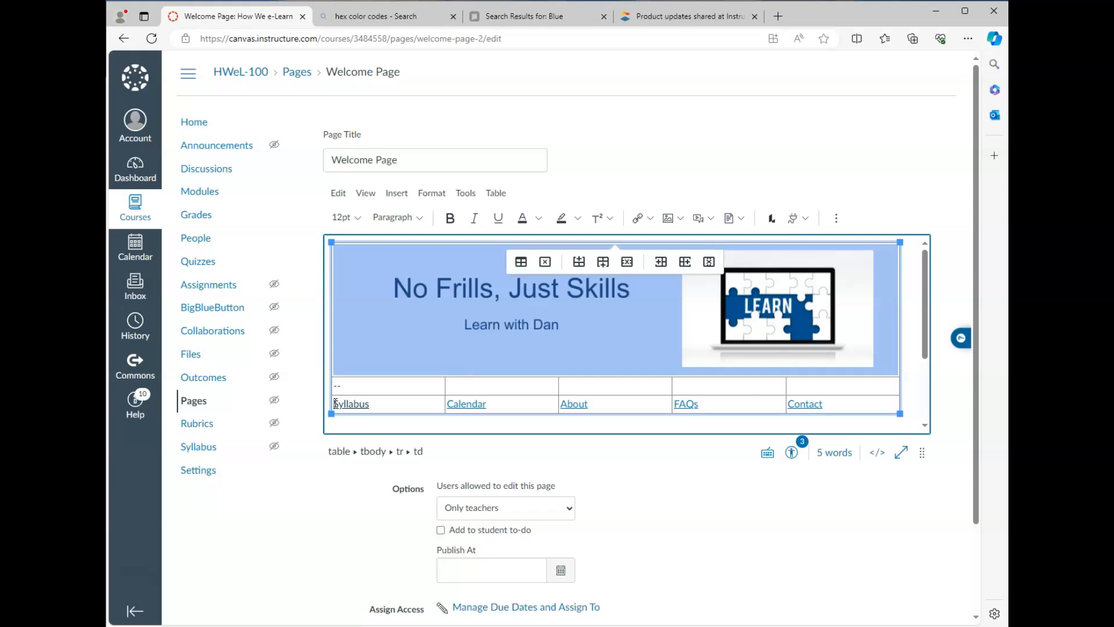
click(836, 219)
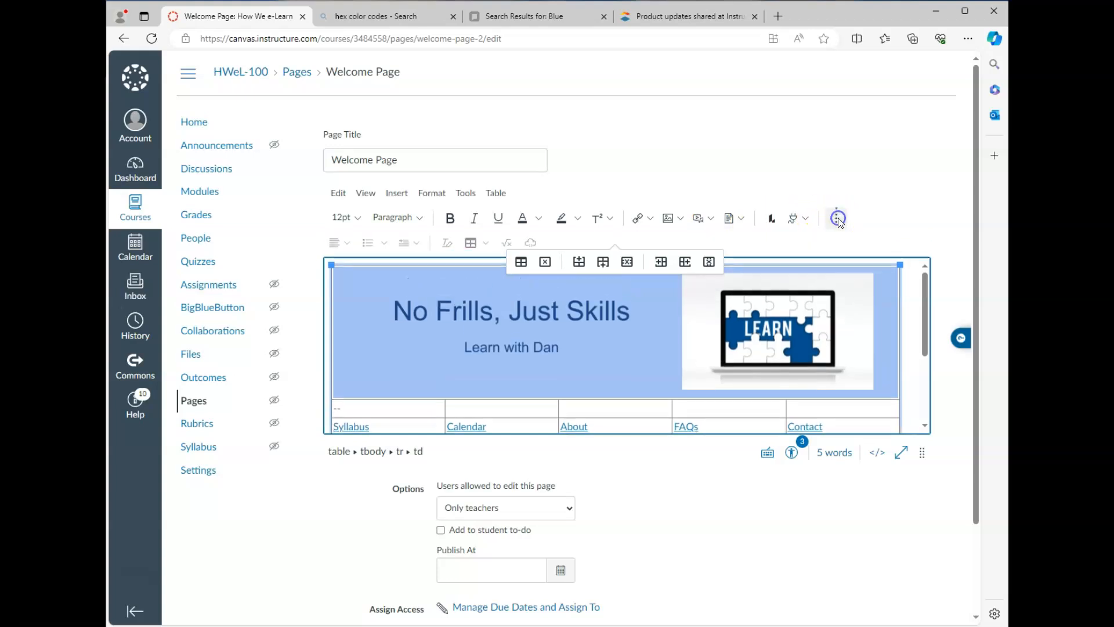
click(347, 246)
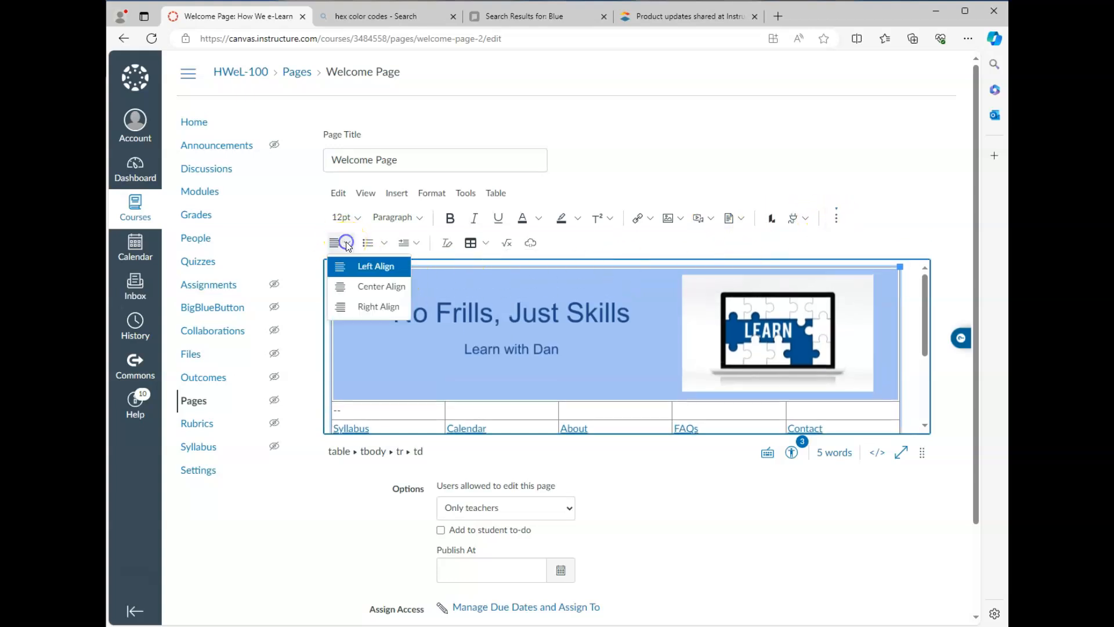
click(367, 285)
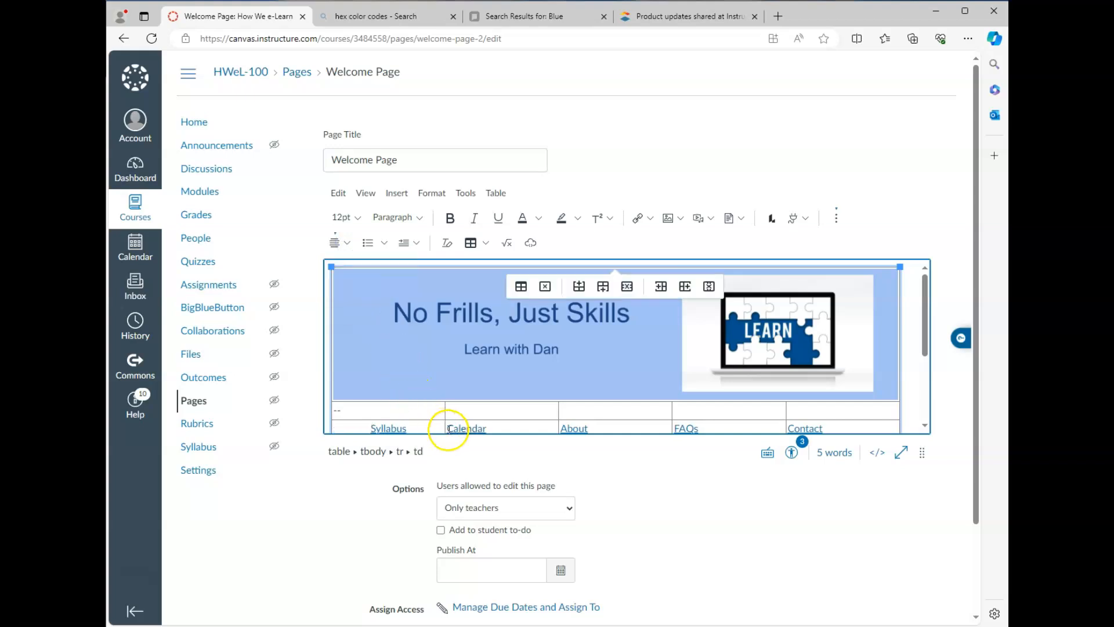
Step: Centre the Calendar, About, FAQs and Contact links in their cells and enlarge the editor
click(450, 429)
click(348, 243)
click(371, 284)
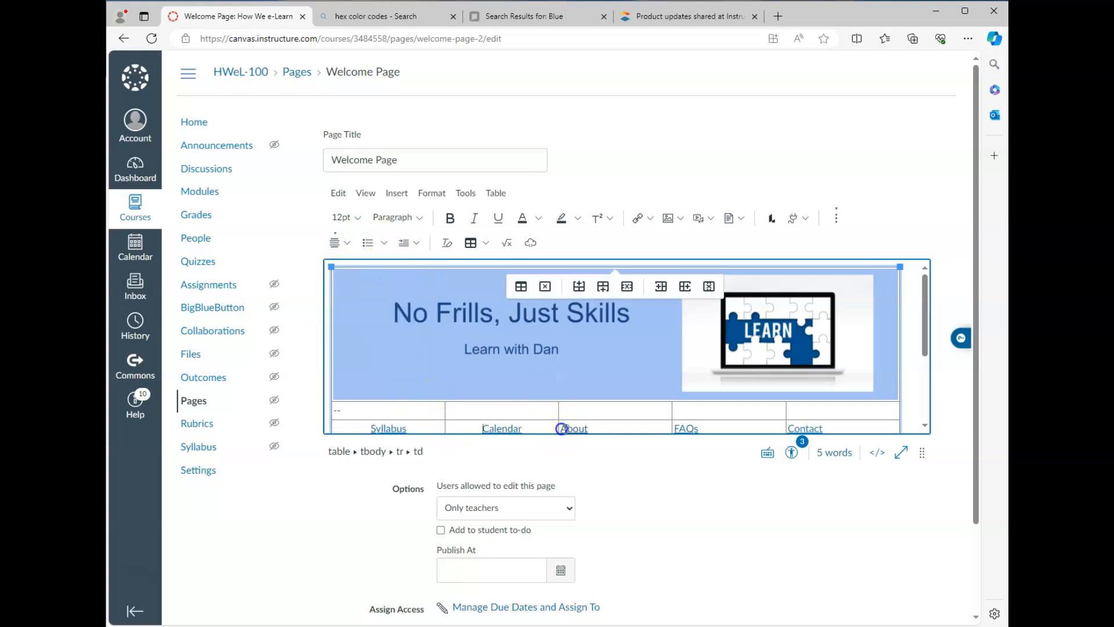
click(347, 243)
click(371, 285)
click(685, 428)
click(347, 243)
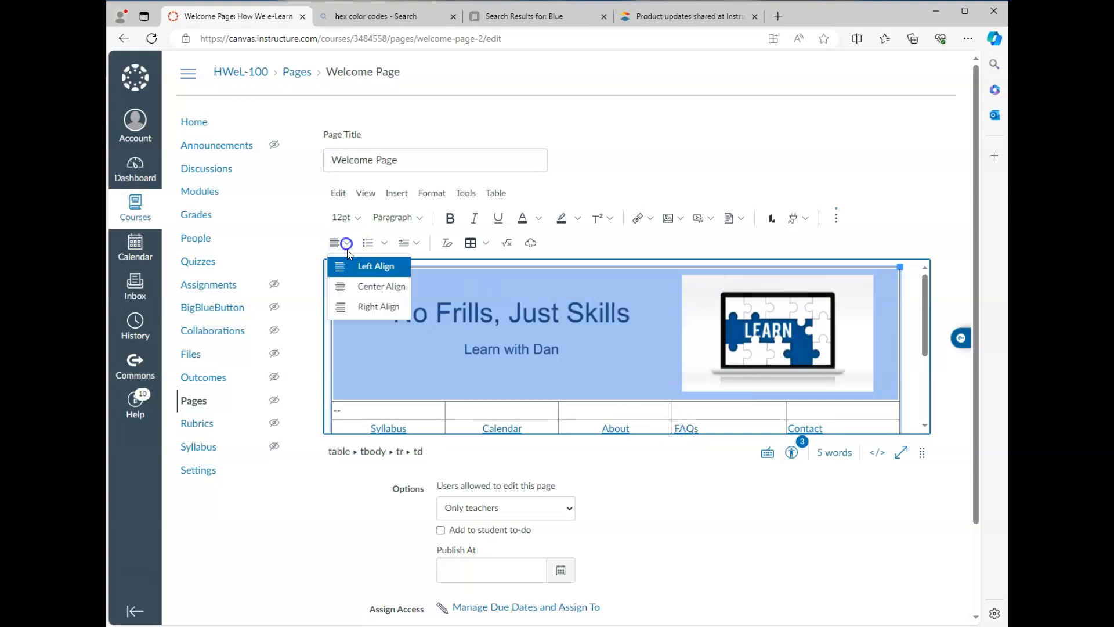
click(356, 283)
click(345, 240)
click(371, 285)
click(440, 410)
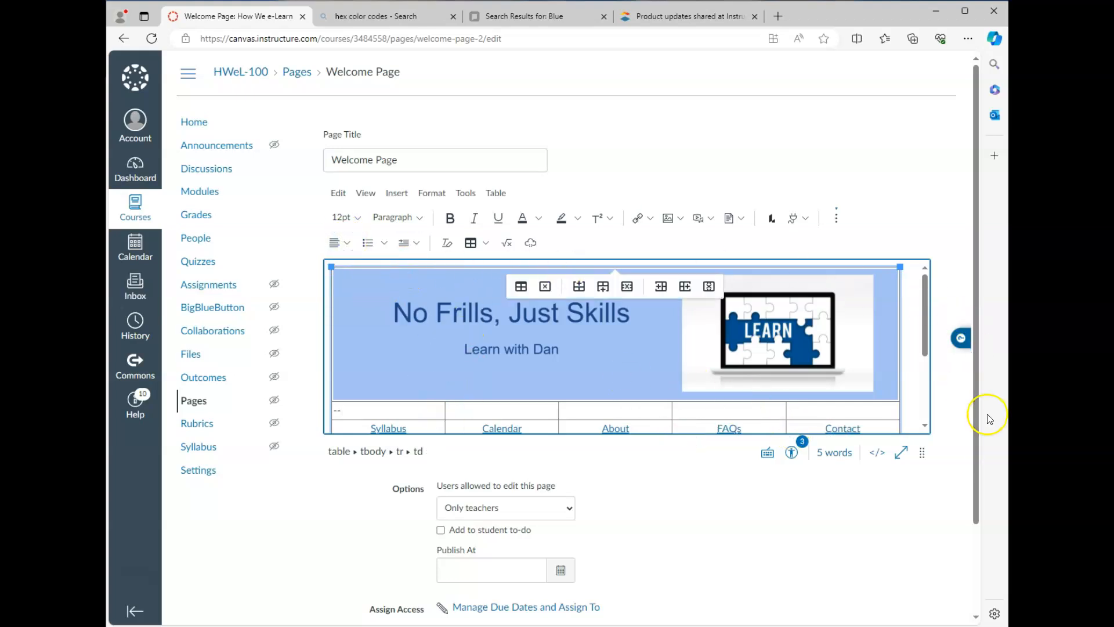
drag(922, 453, 922, 601)
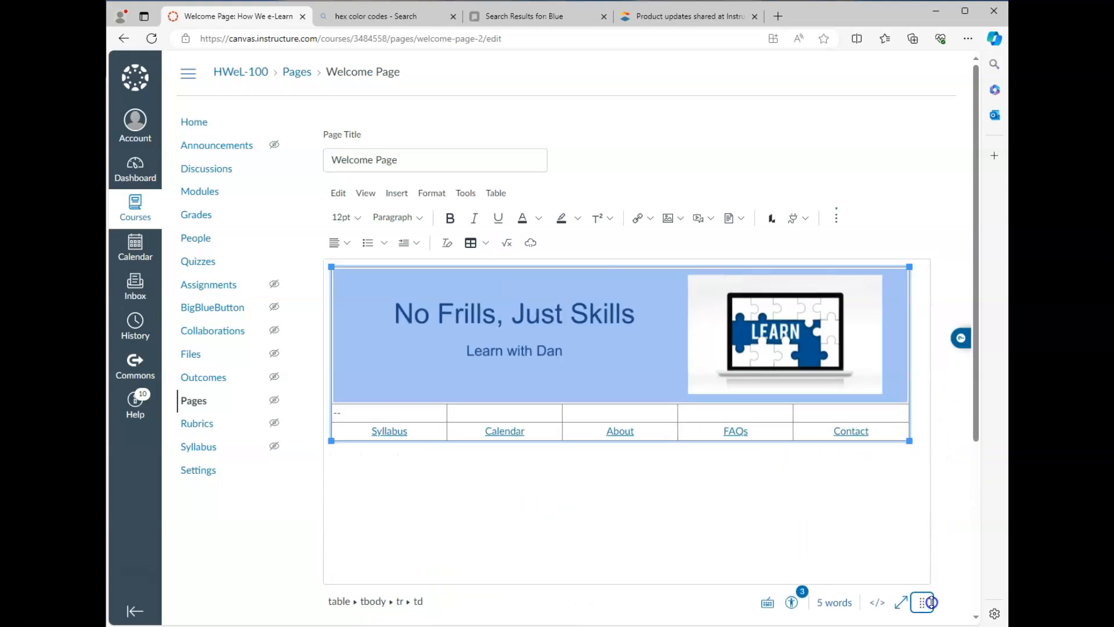
click(486, 245)
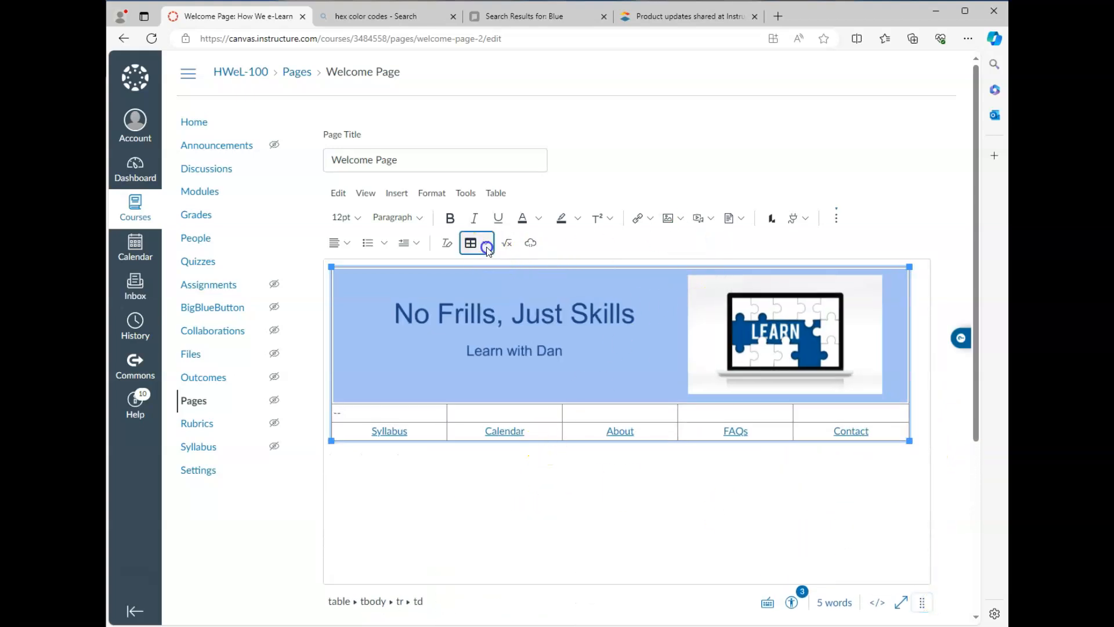
Step: Set the table's border width to 0 in Table properties and save the Welcome Page
click(508, 360)
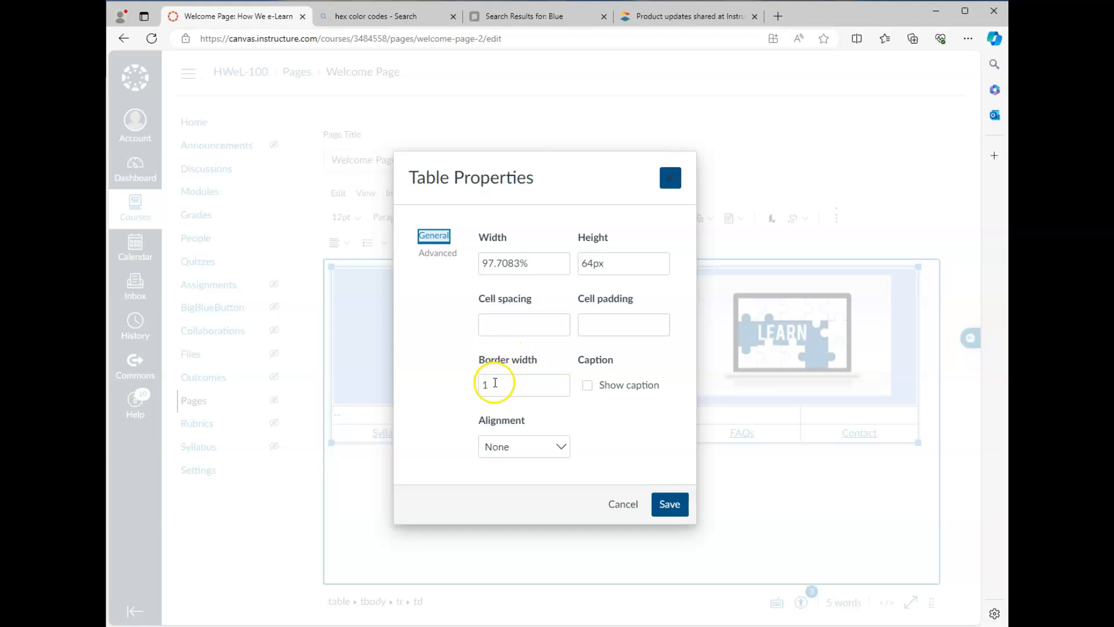
drag(495, 382, 484, 382)
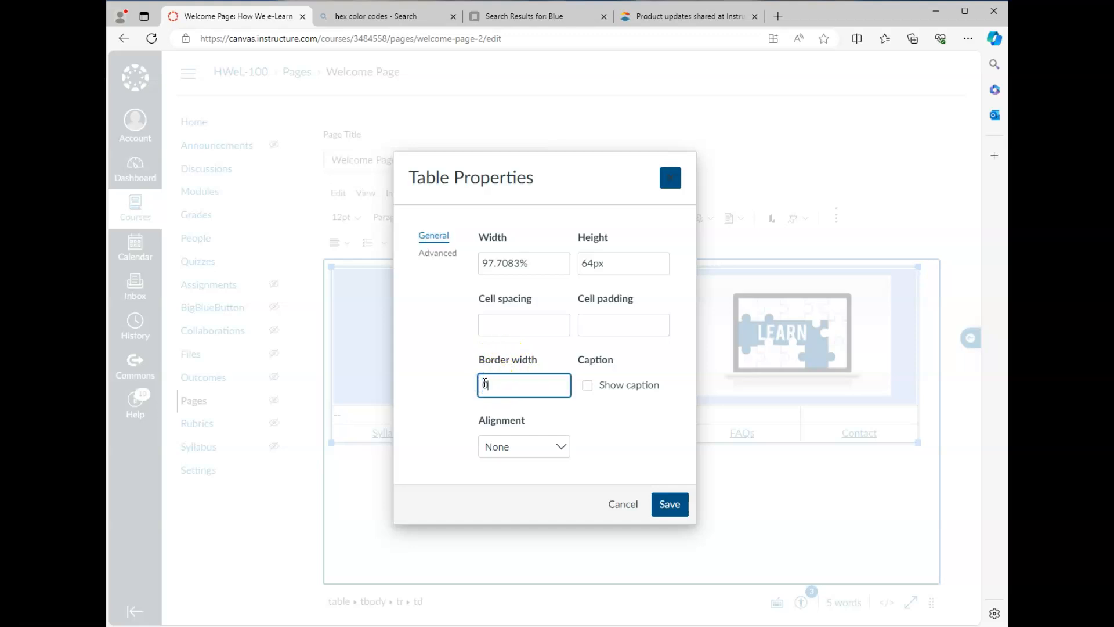
click(670, 504)
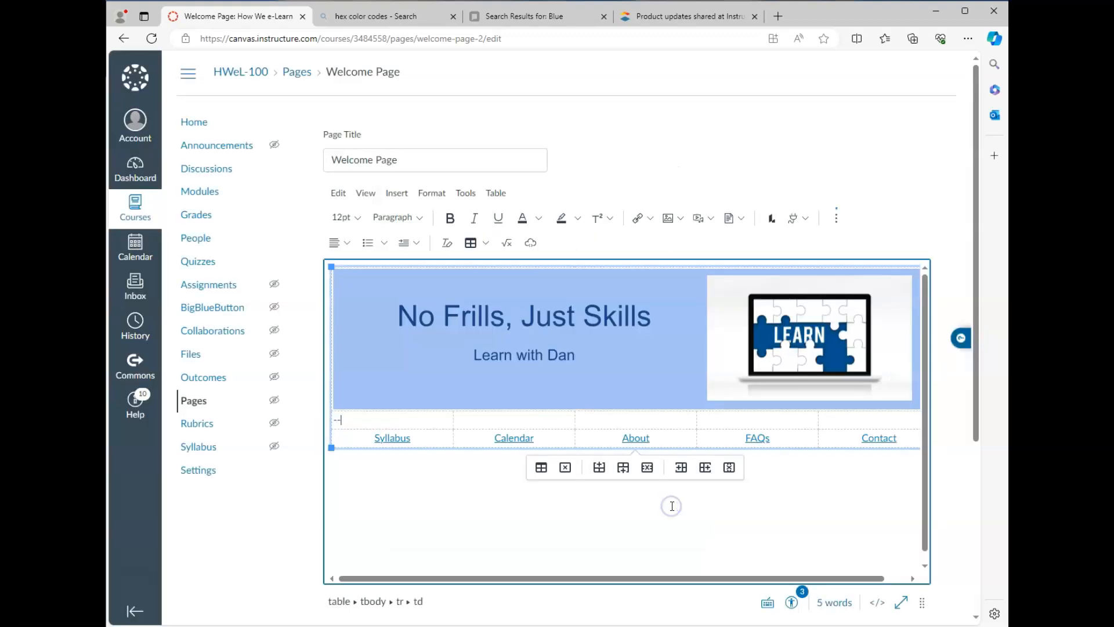
scroll(937, 528, down, 2)
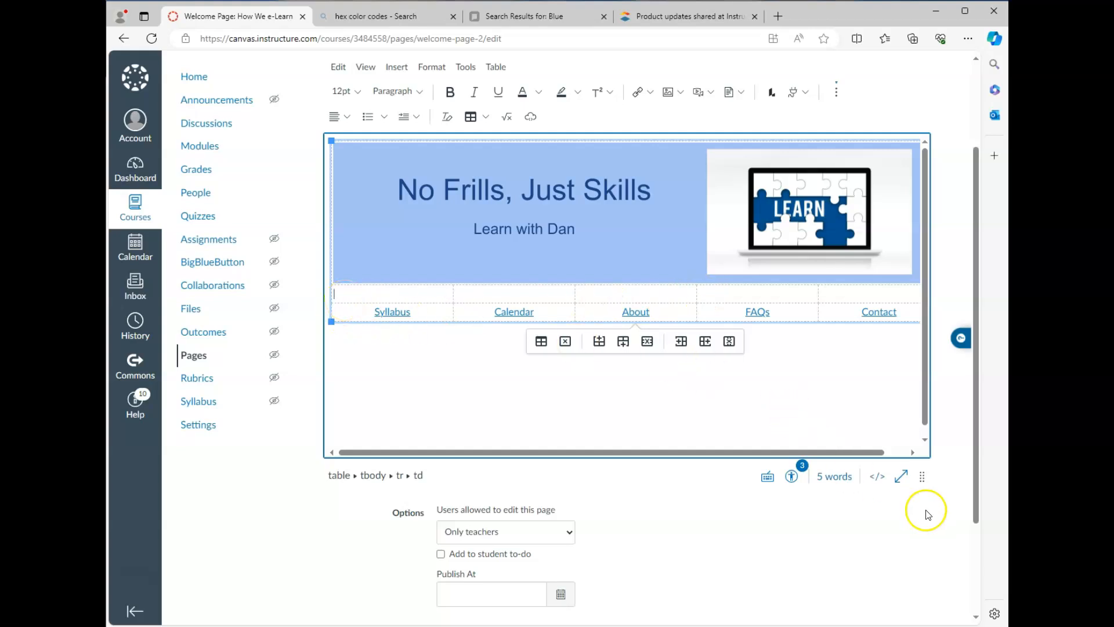
scroll(922, 510, down, 2)
click(907, 545)
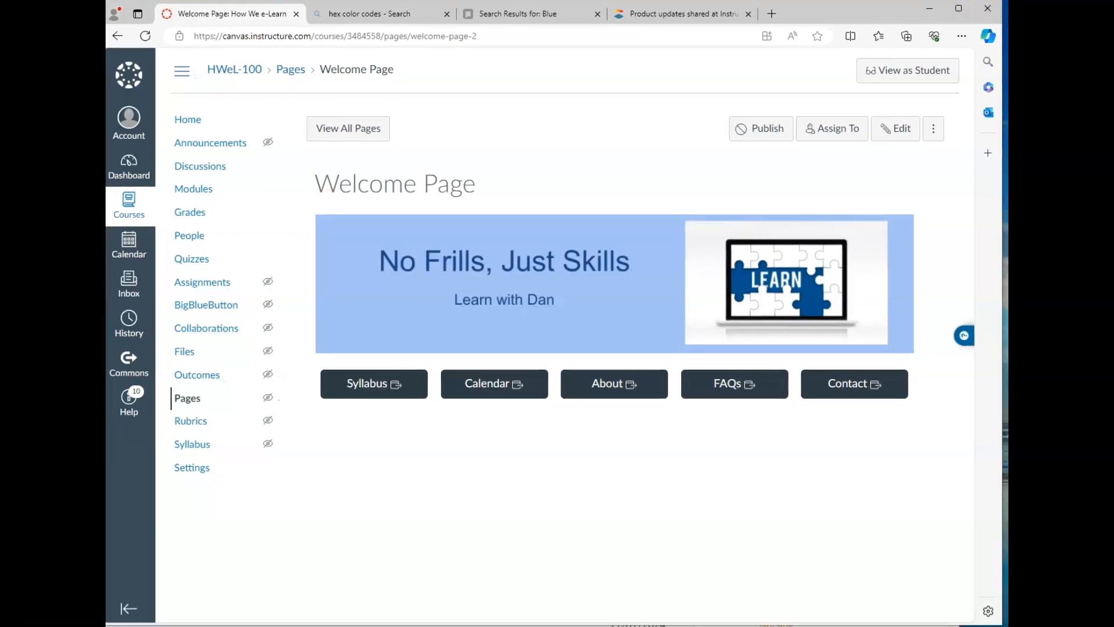
Step: Narrow, move and widen the browser window to test layout reflow, then reopen the page for editing
drag(1001, 14, 1008, 43)
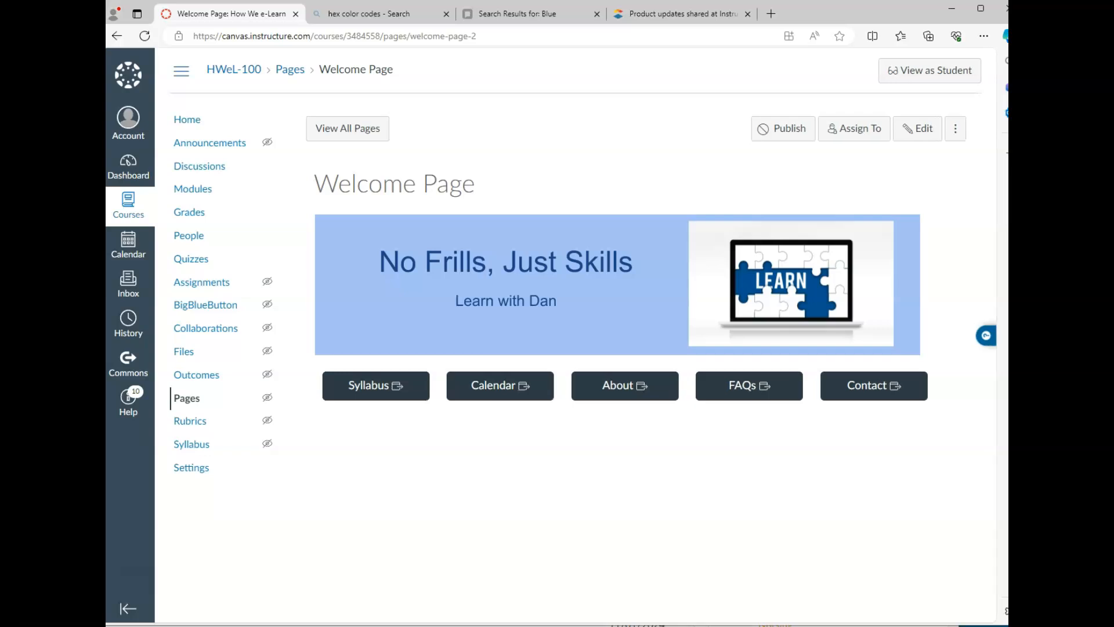
drag(1008, 43, 1007, 43)
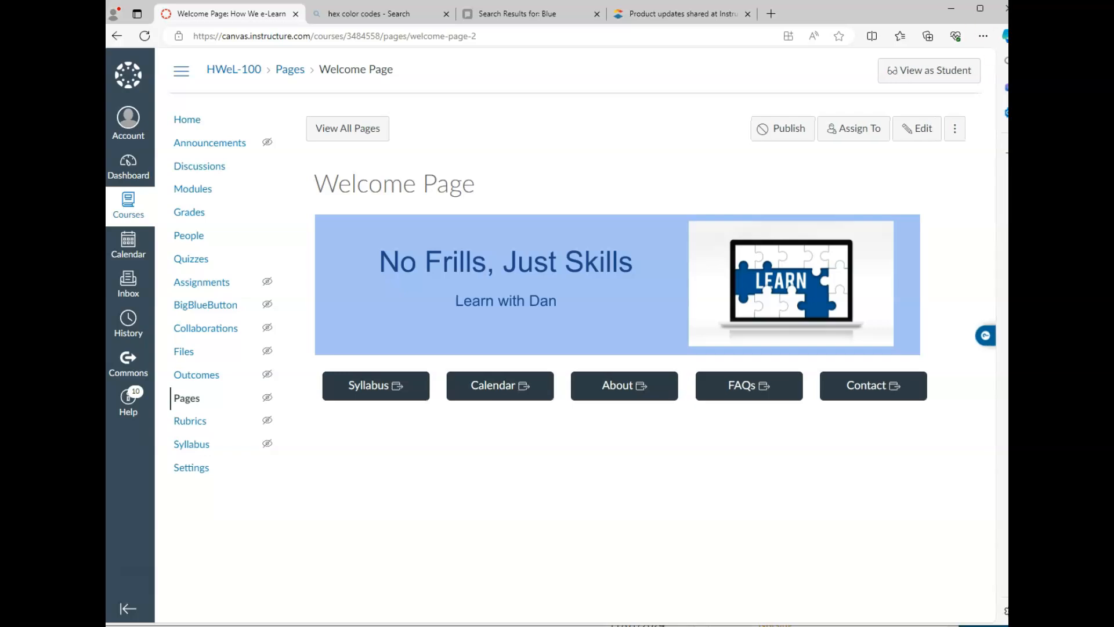
drag(873, 21, 805, 23)
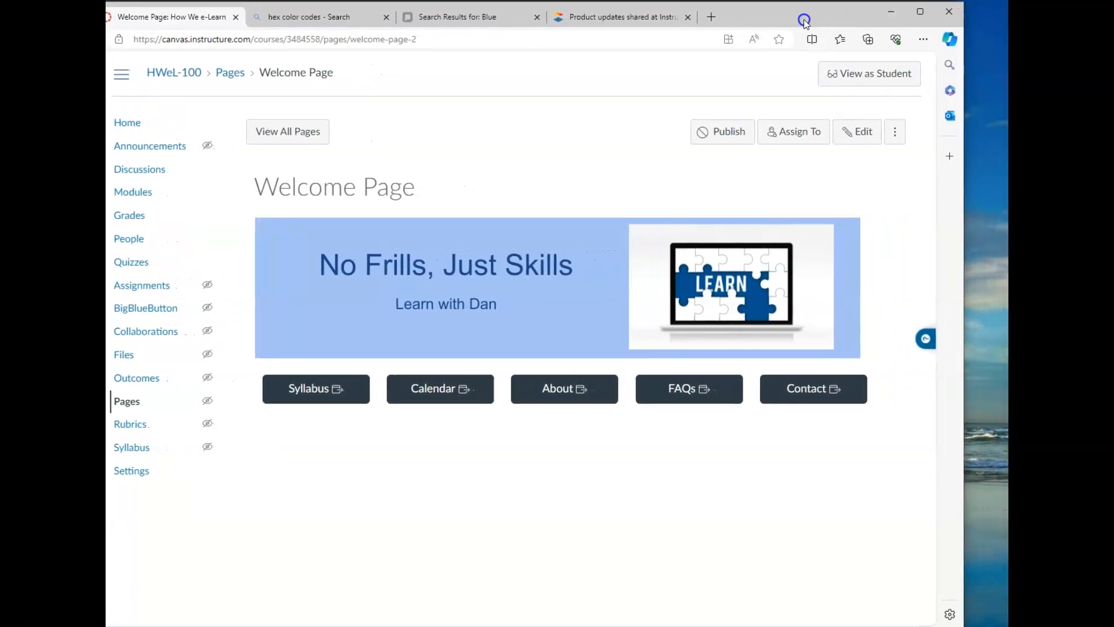
drag(964, 194, 1007, 198)
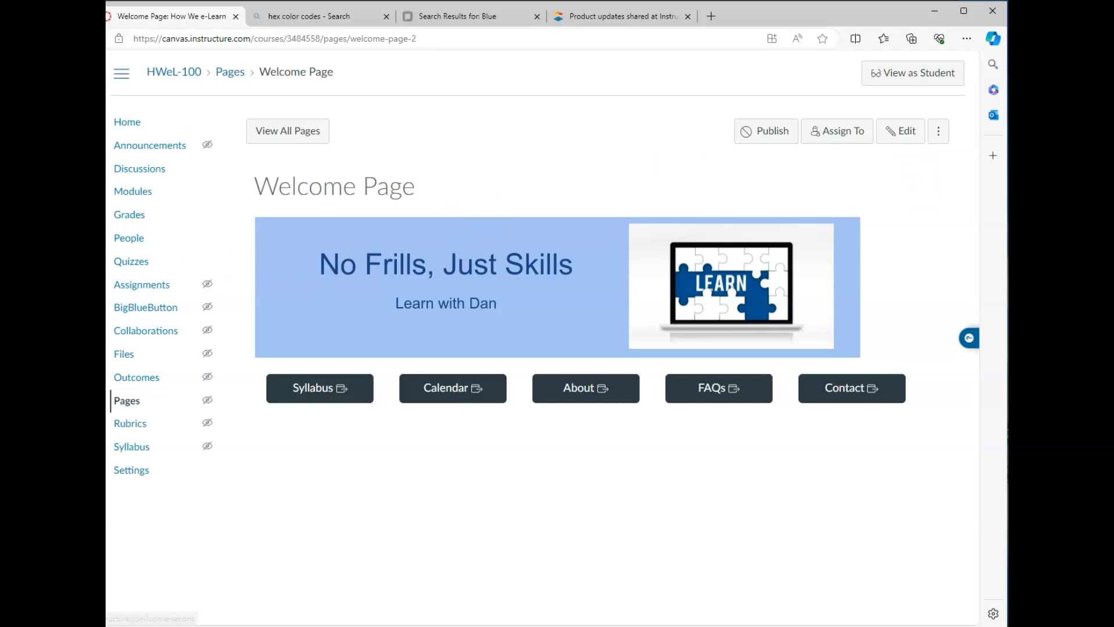
drag(40, 287, 107, 287)
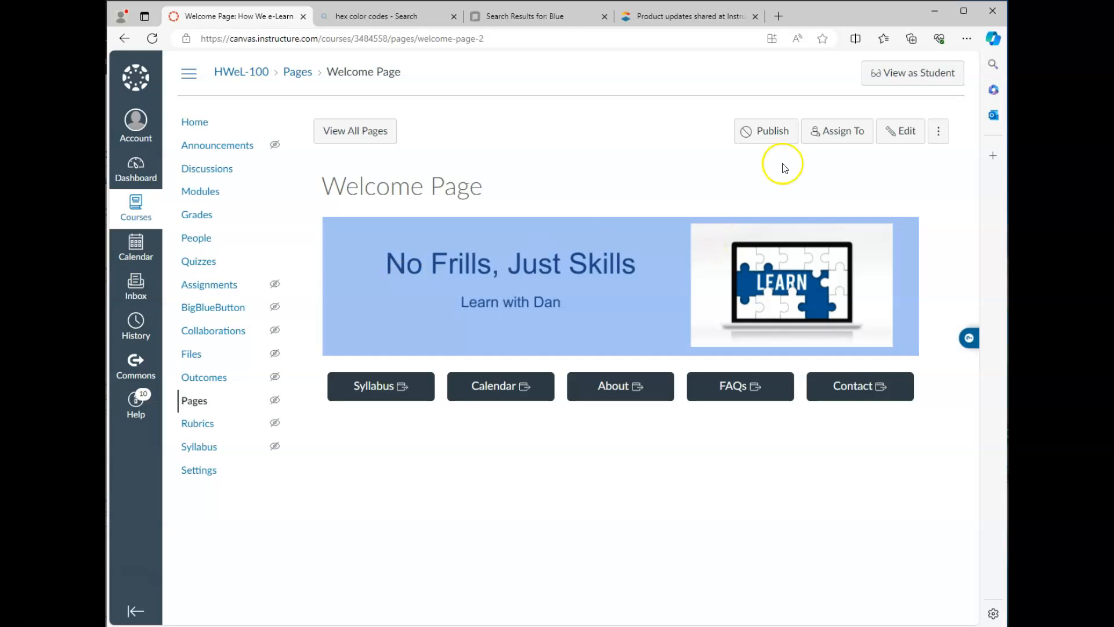
click(899, 131)
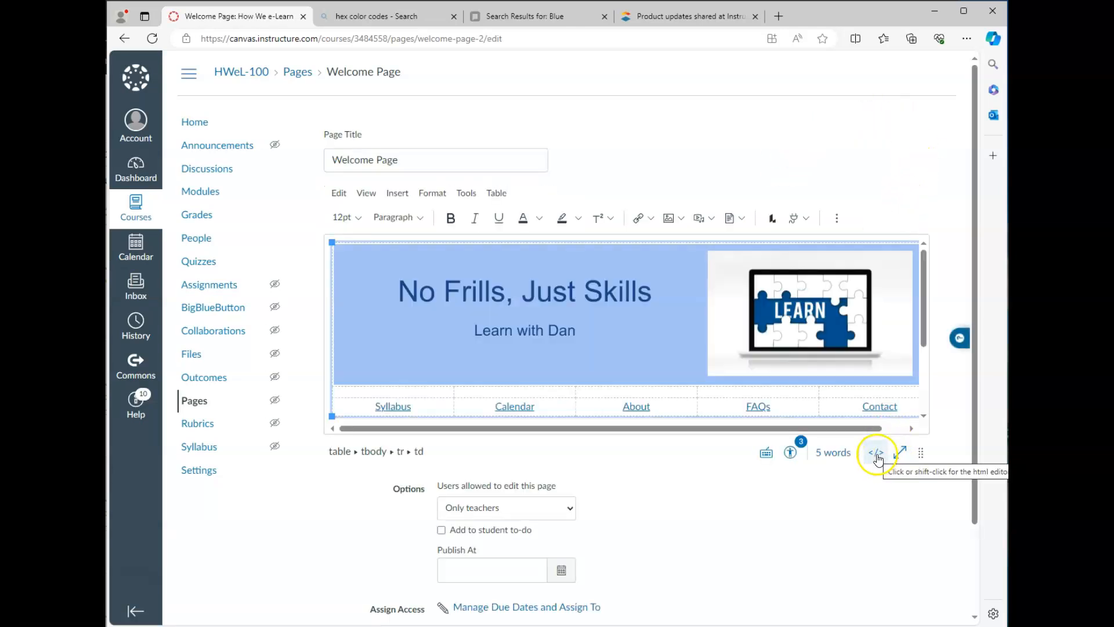
Step: Show the raw HTML in an enlarged code box scrolled to the table's opening lines
click(876, 454)
drag(929, 457, 921, 589)
scroll(465, 447, up, 2)
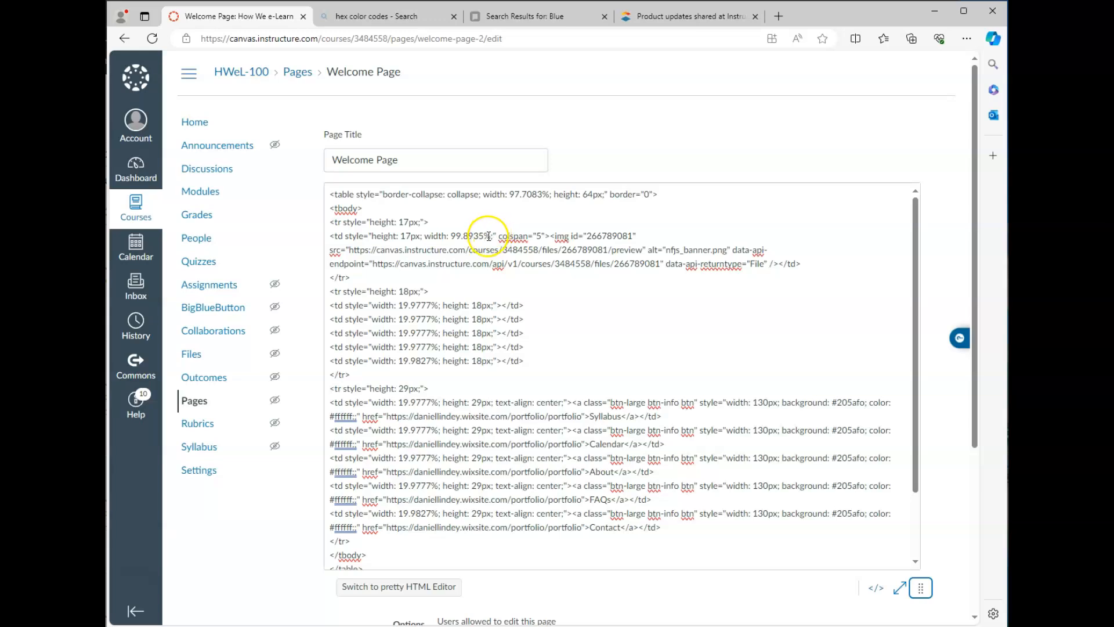
click(443, 79)
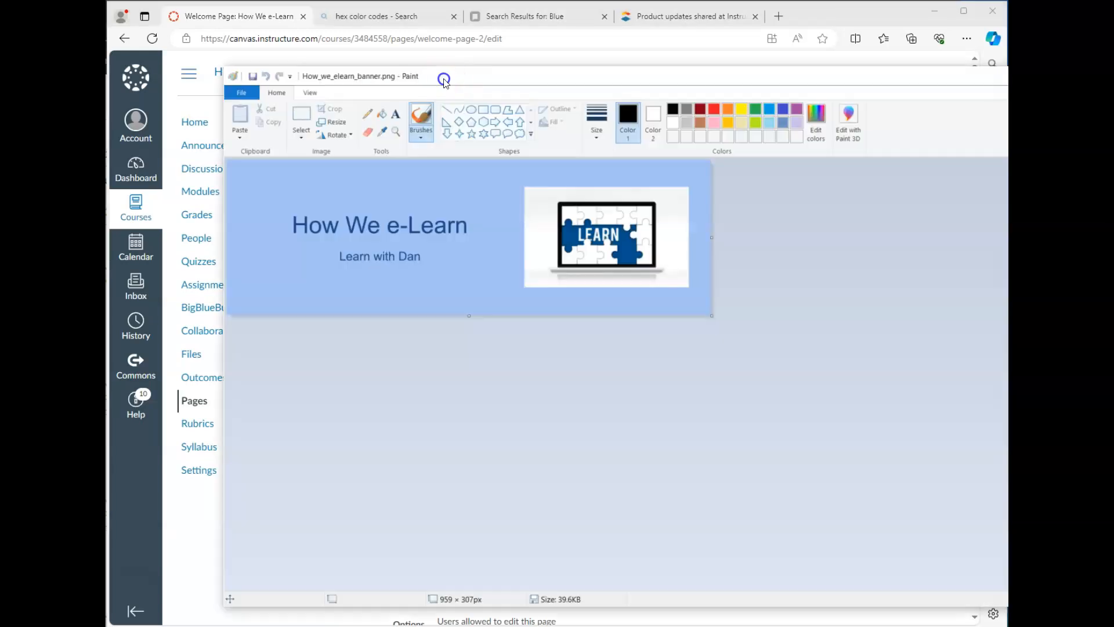
Step: Bring the Paint window with How_we_elearn_banner.png and its file properties into view
drag(444, 80, 519, 87)
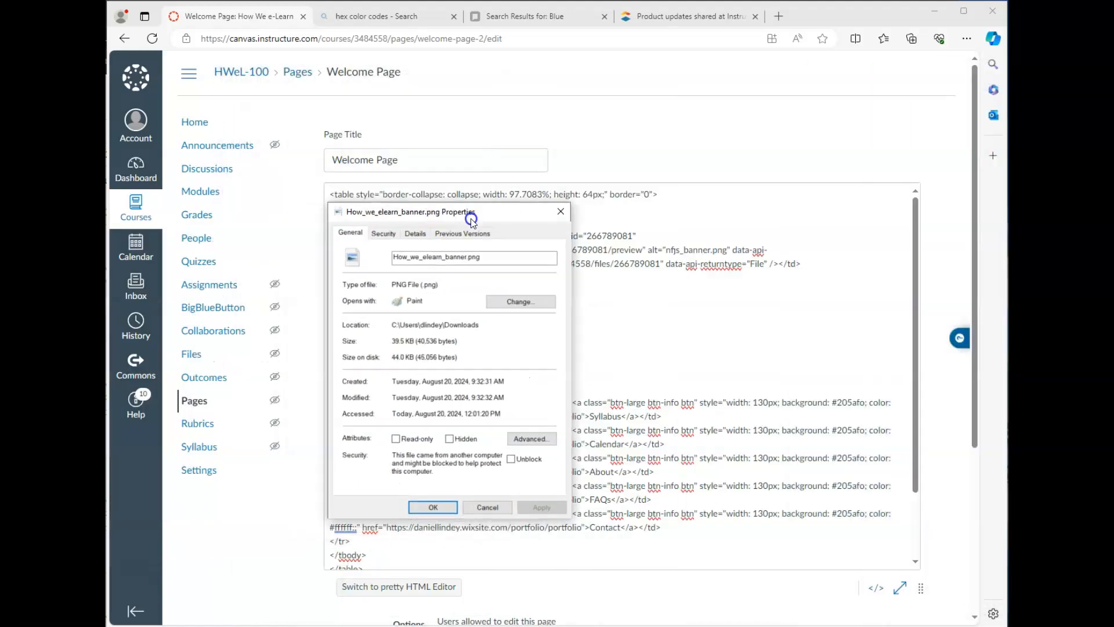
drag(470, 219, 452, 129)
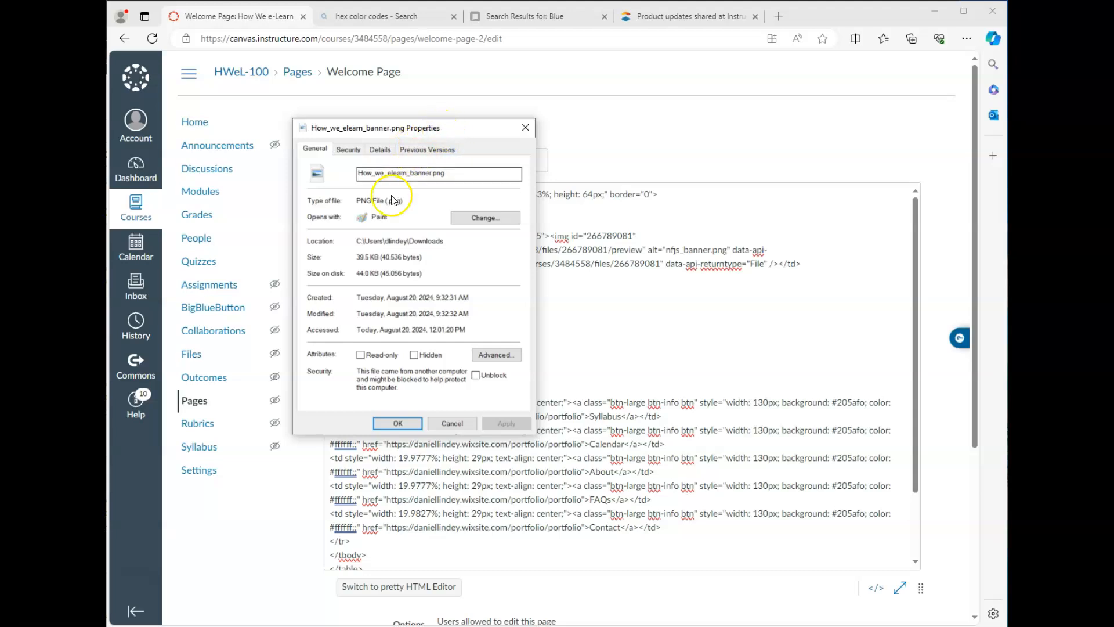
Step: Check the banner file's Details tab reads 959 × 307 pixels, then close its Properties
click(380, 151)
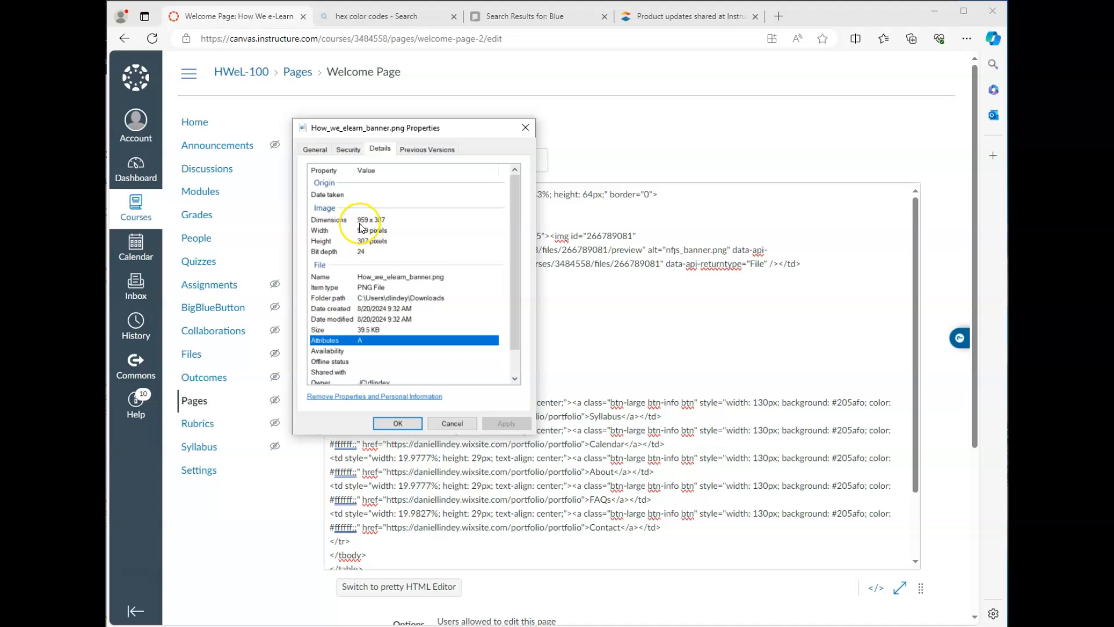
click(398, 423)
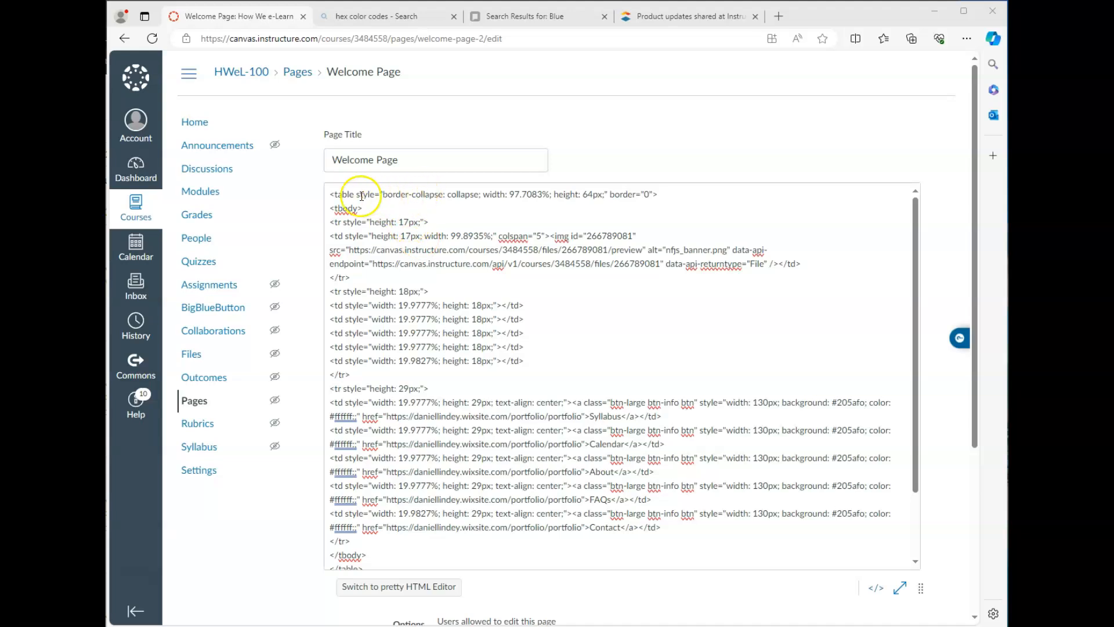
Step: Change the table width and the banner cell width to 960px in the HTML
drag(510, 195, 549, 200)
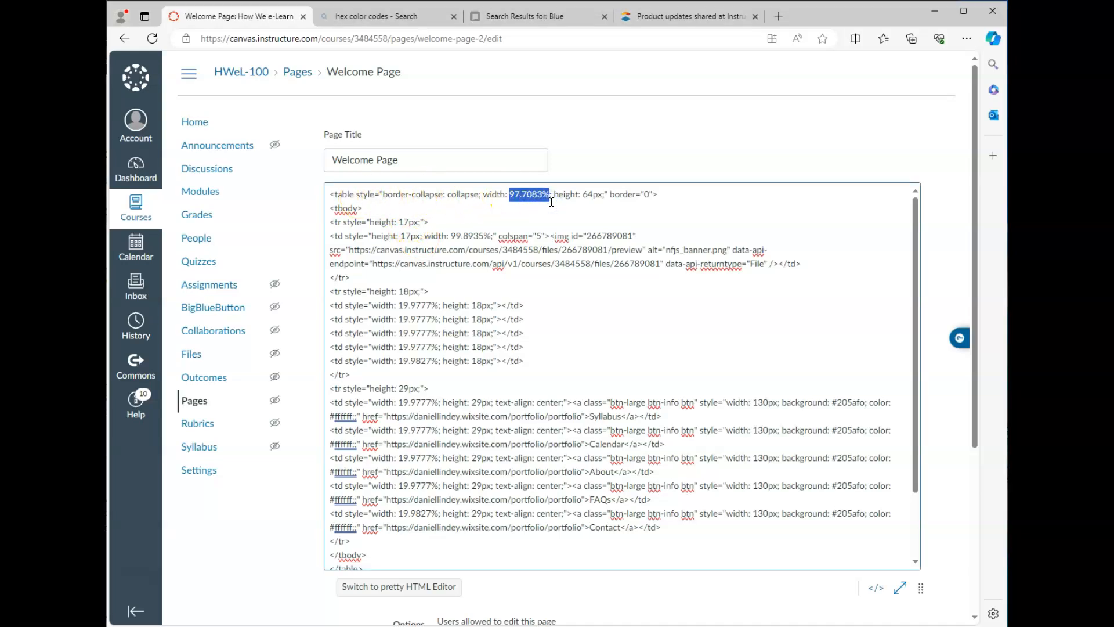
text(960px)
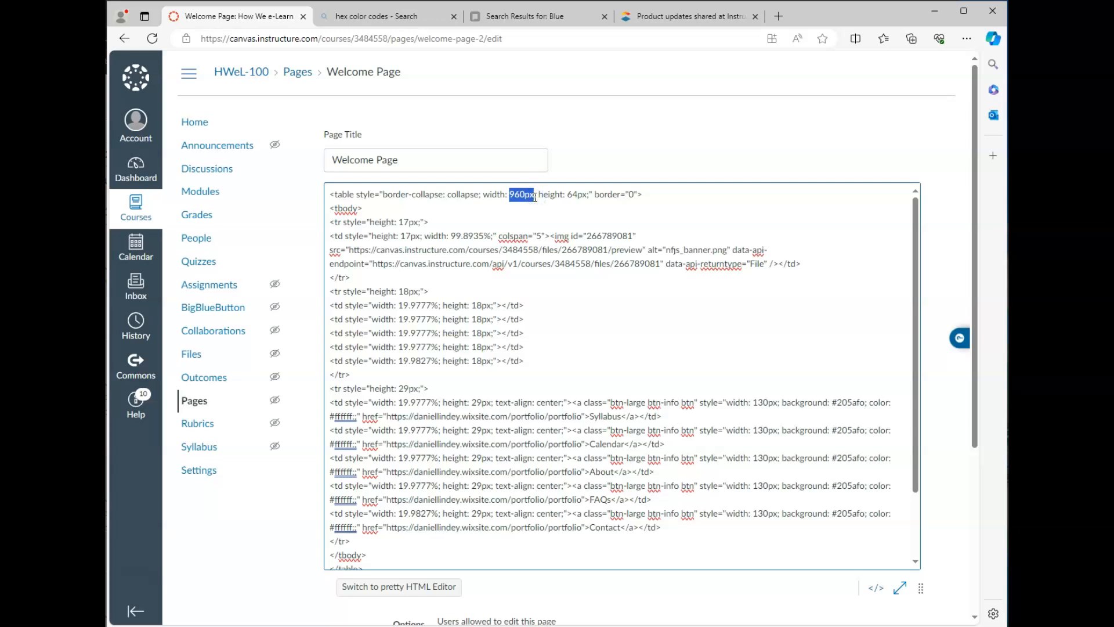
drag(451, 236, 465, 238)
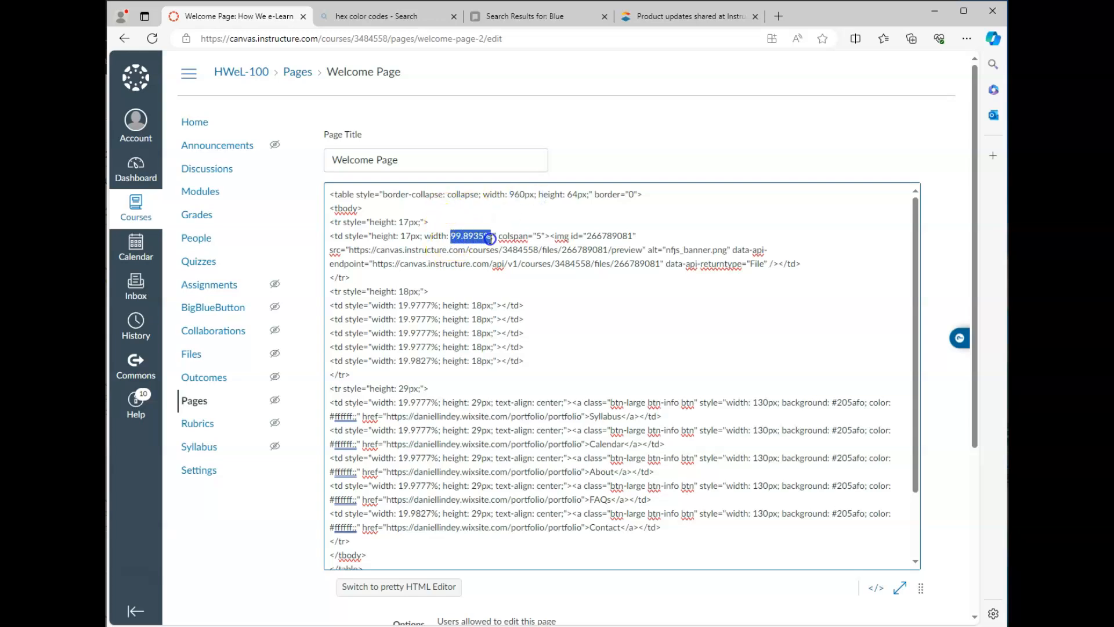
text(960px)
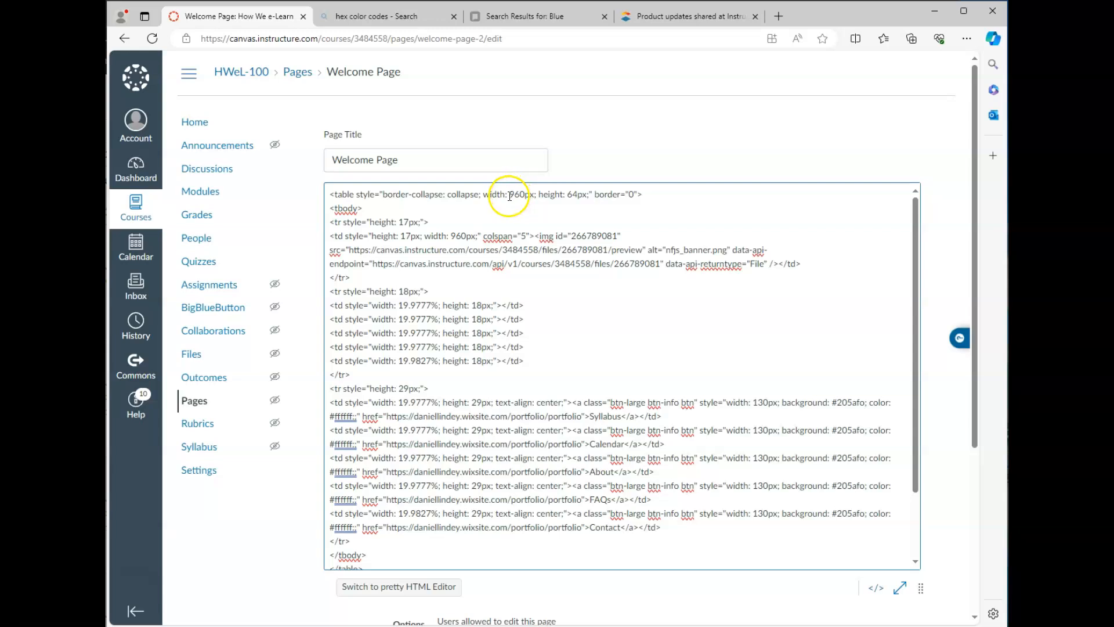
text(;)
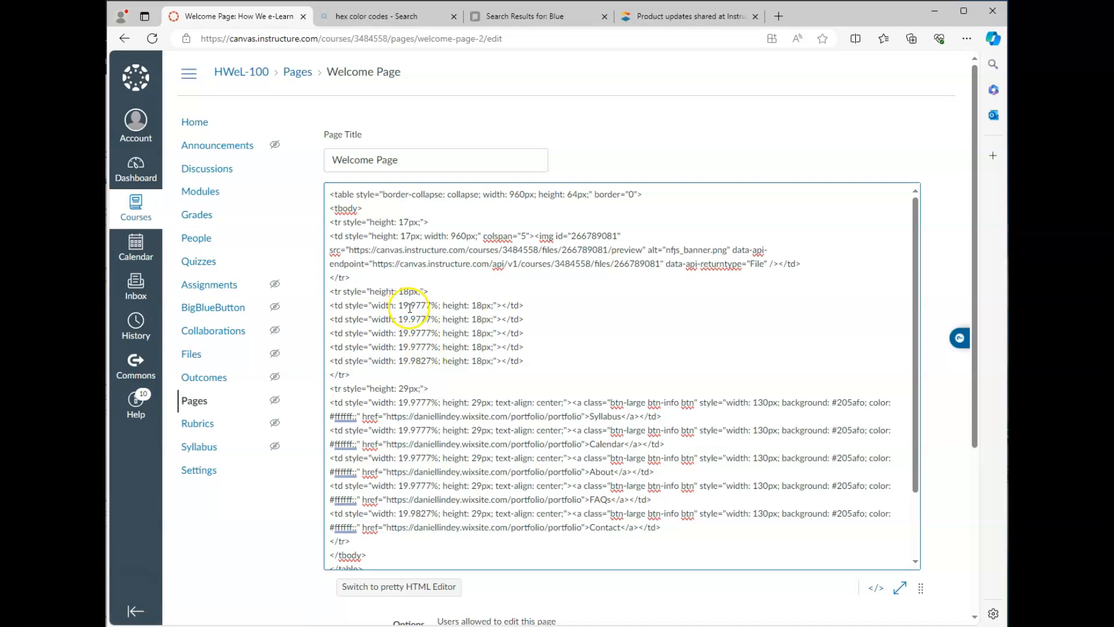
Step: Replace each 19.9777% link-row cell width with 190px
text(0px)
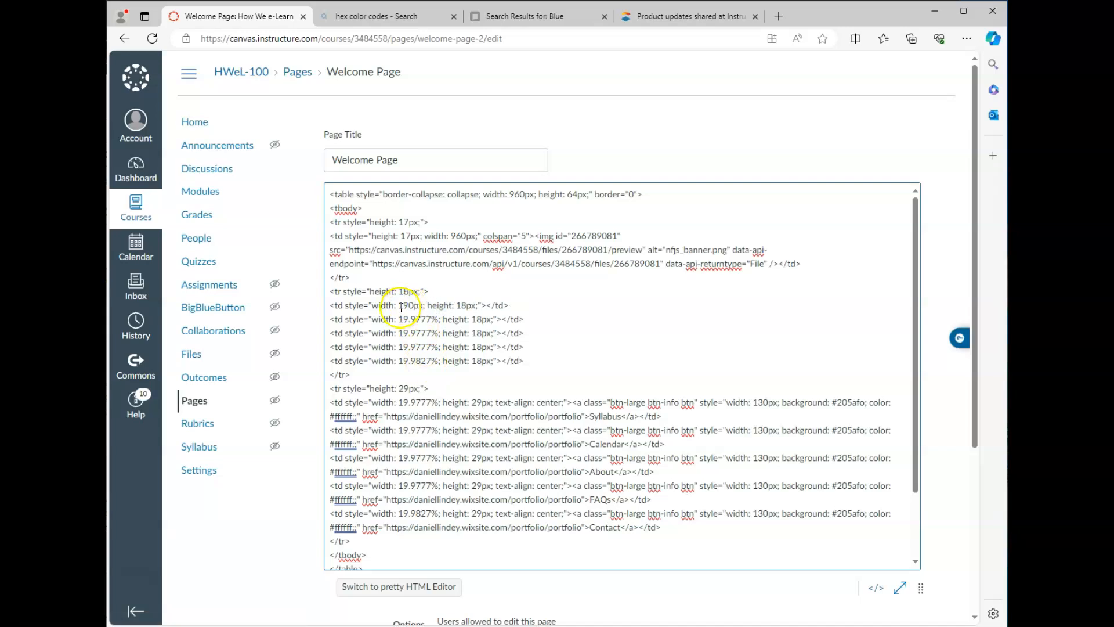
key(ctrl+c)
drag(398, 319, 439, 361)
key(ctrl+v)
key(ctrl+v)
key(ctrl+v)
key(ctrl+v)
drag(399, 402, 434, 513)
key(ctrl+v)
key(ctrl+v)
key(ctrl+v)
key(ctrl+v)
key(ctrl+v)
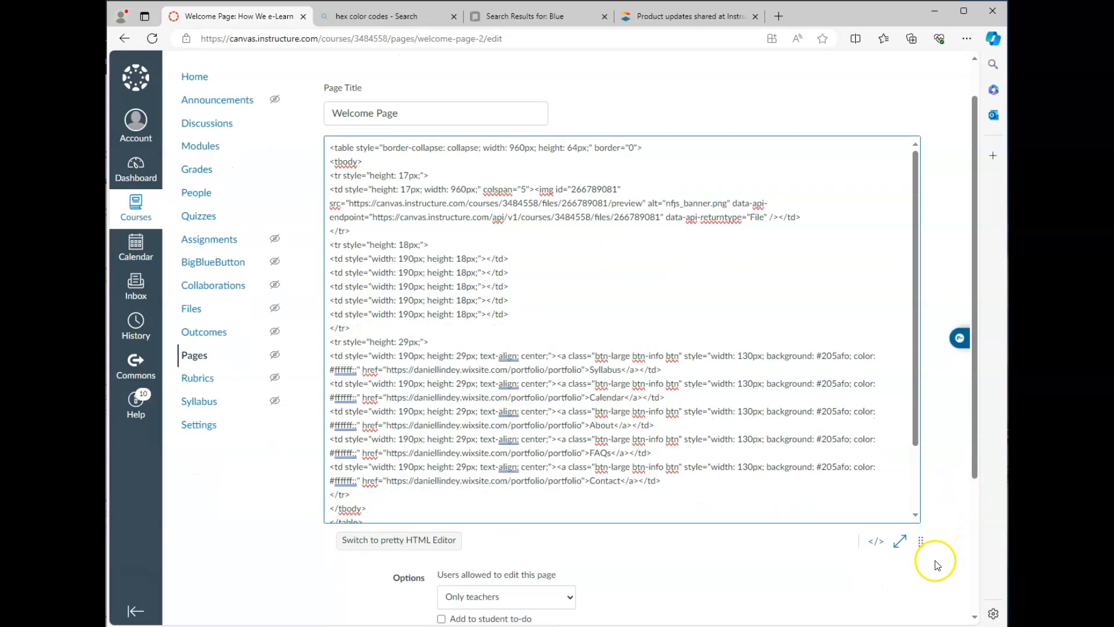
Step: Return to the rich text view, save the fixed-width Welcome Page, and reopen it for editing
click(876, 587)
click(912, 547)
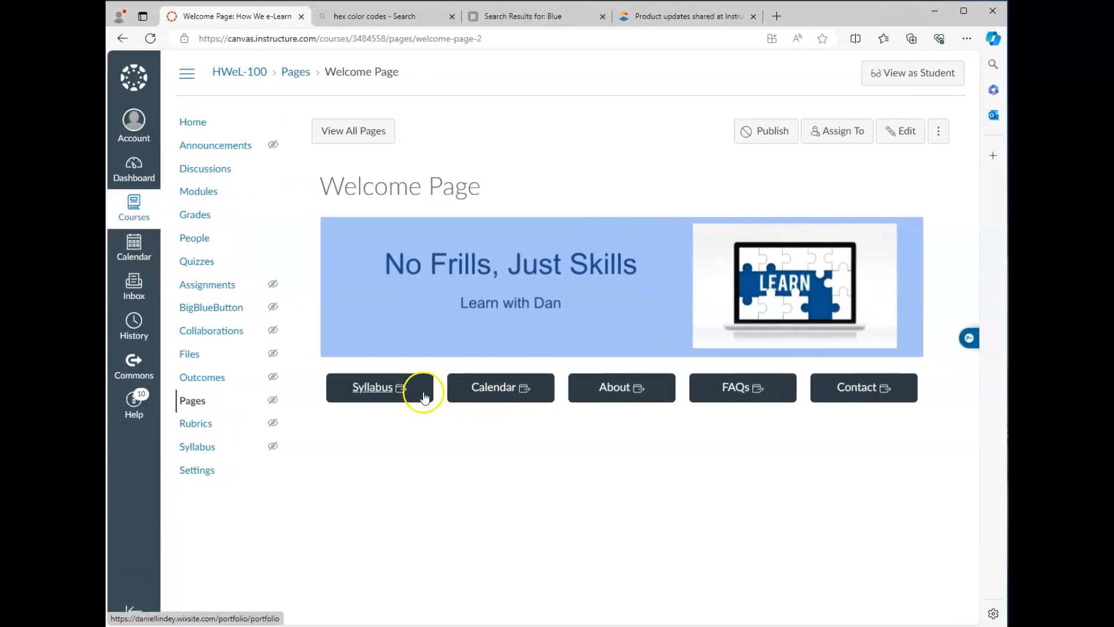
click(897, 132)
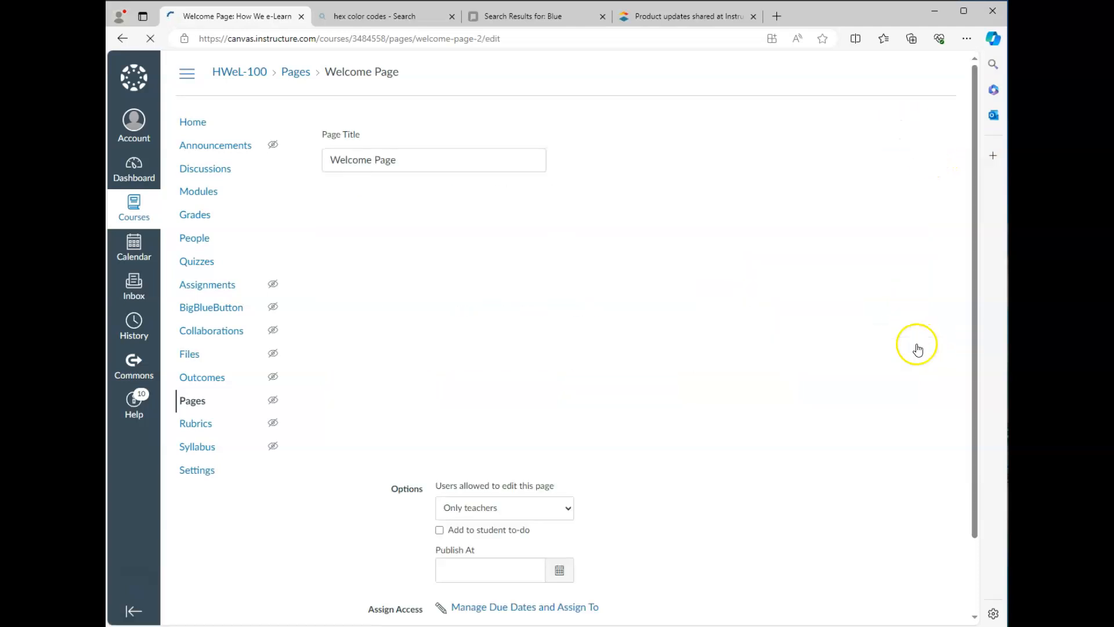
Step: Enlarge the editor, show the page's raw HTML, and go to the hex color codes search results
drag(922, 453, 911, 570)
scroll(944, 512, down, 2)
drag(921, 444, 873, 585)
click(874, 582)
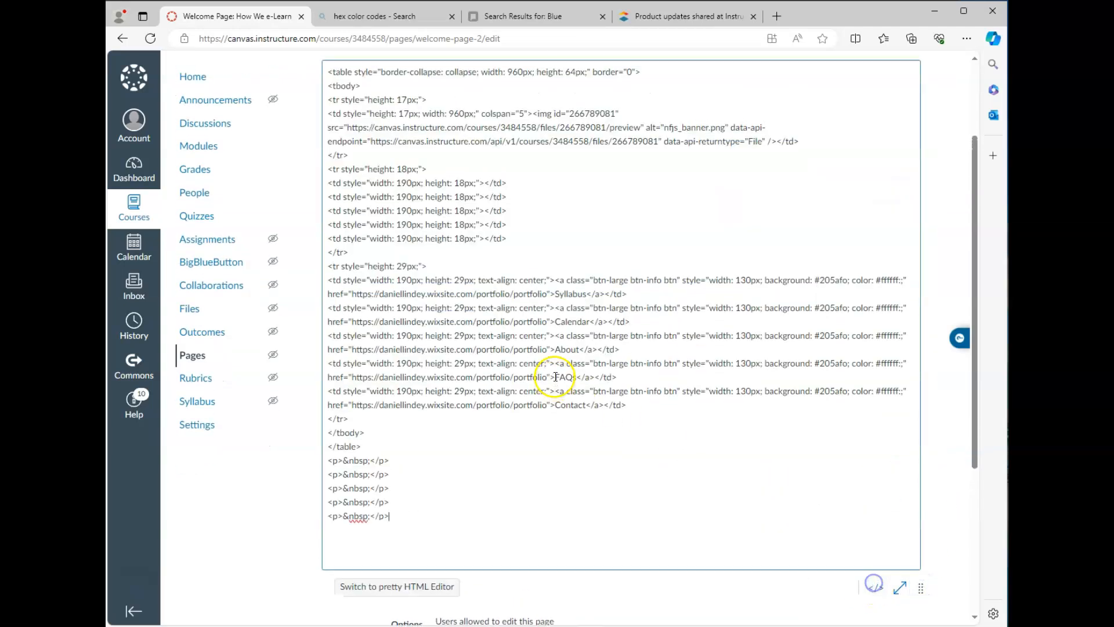
scroll(555, 376, up, 2)
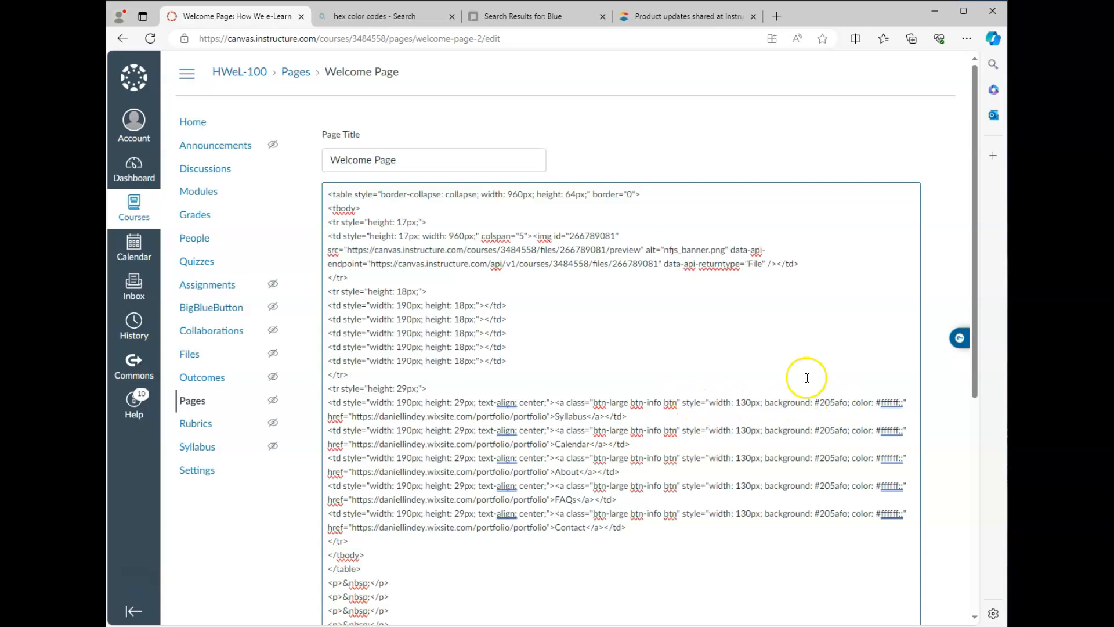
click(365, 15)
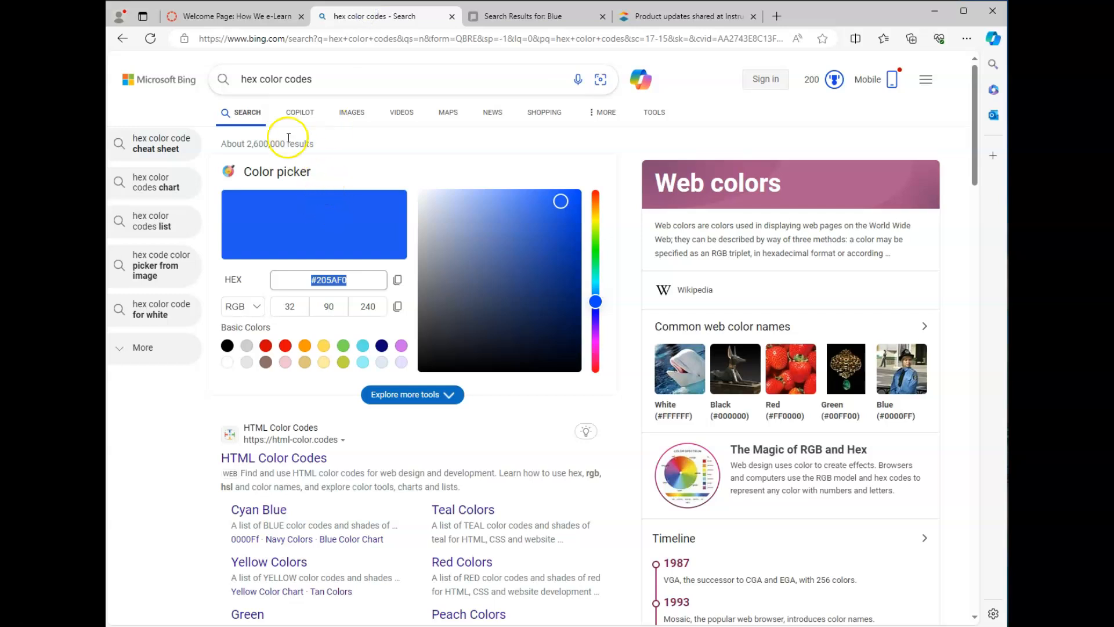
Step: Find Angel Blue in Bing's blue colour results and copy its hex code #96AED0
click(241, 79)
click(511, 18)
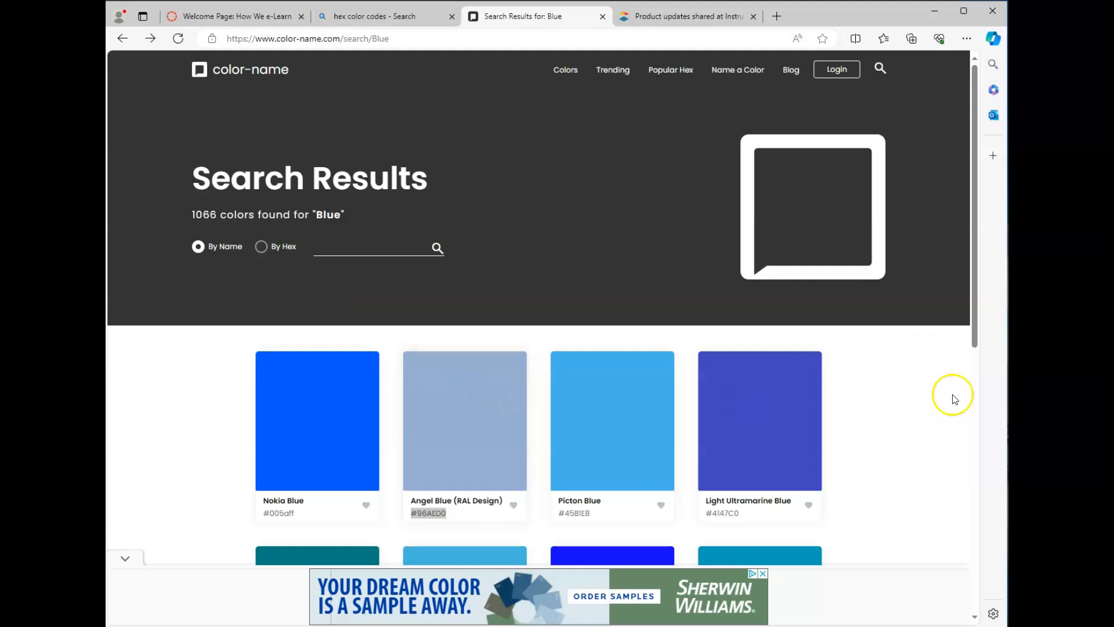
click(762, 573)
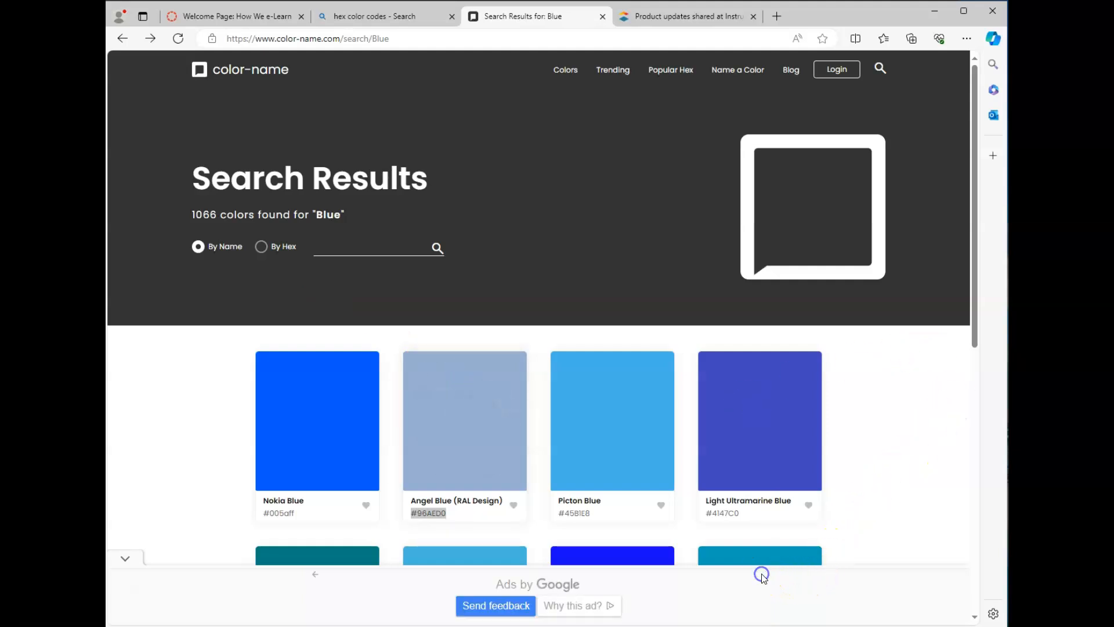
click(366, 15)
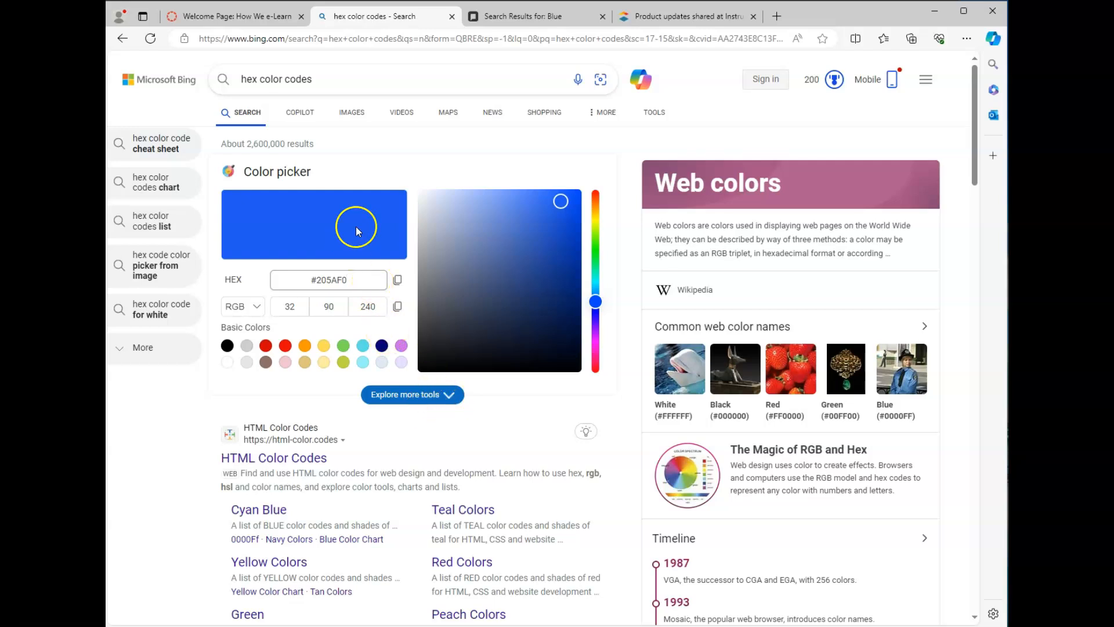
click(525, 17)
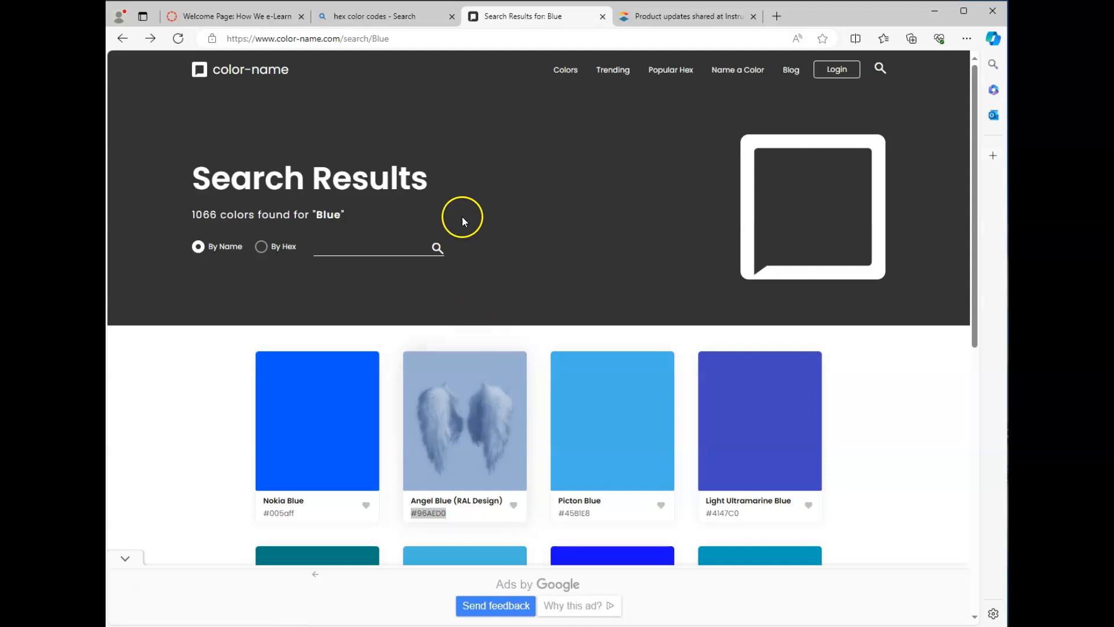
click(243, 17)
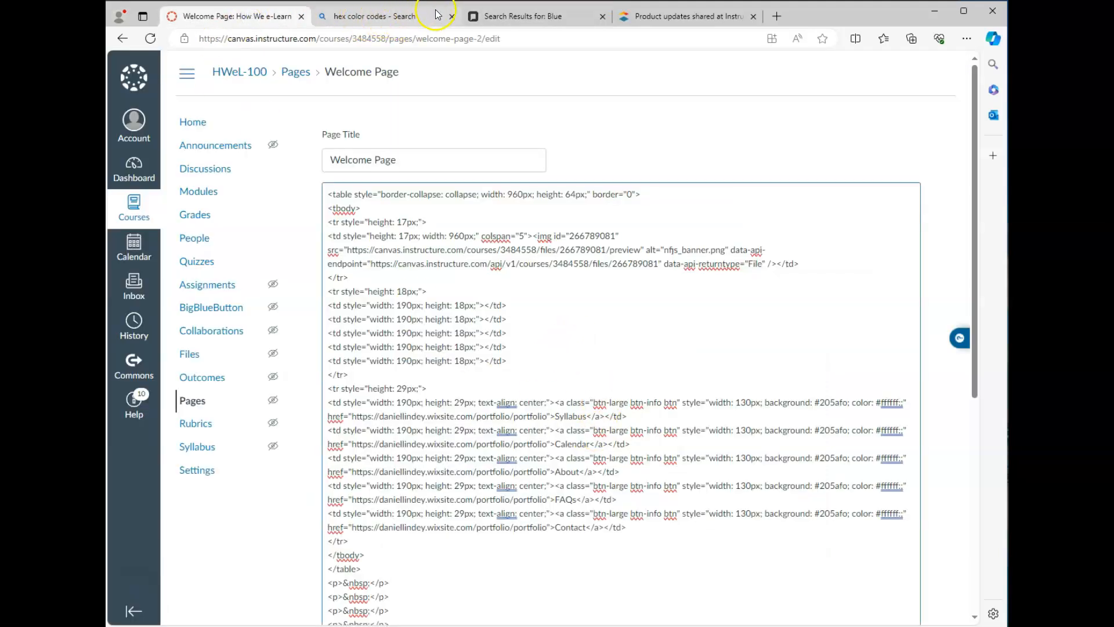
click(510, 15)
scroll(455, 169, down, 4)
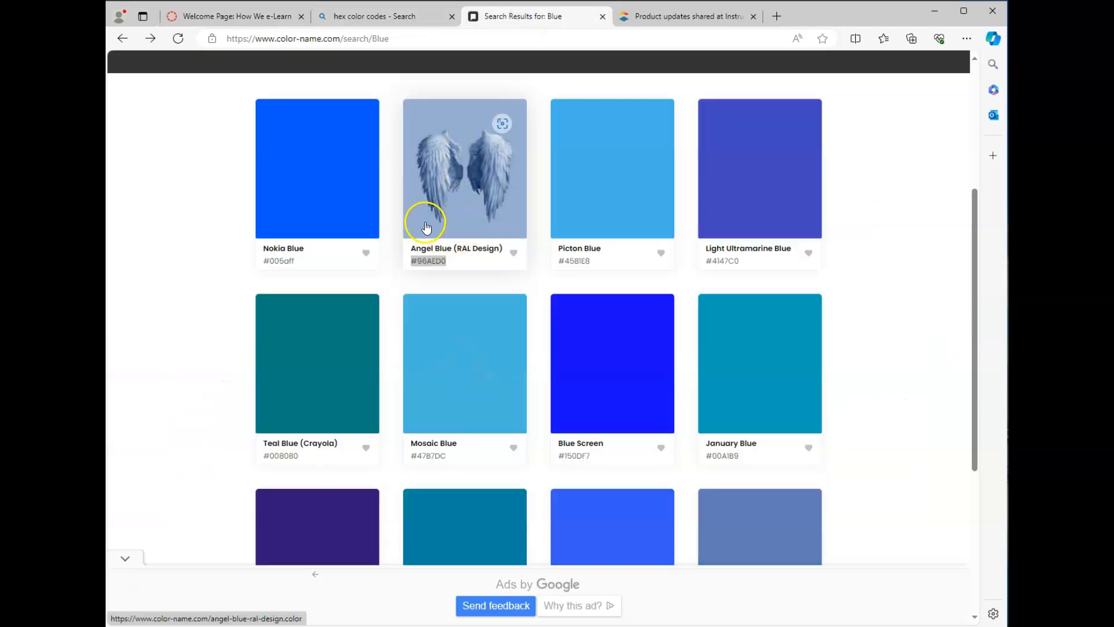
click(420, 261)
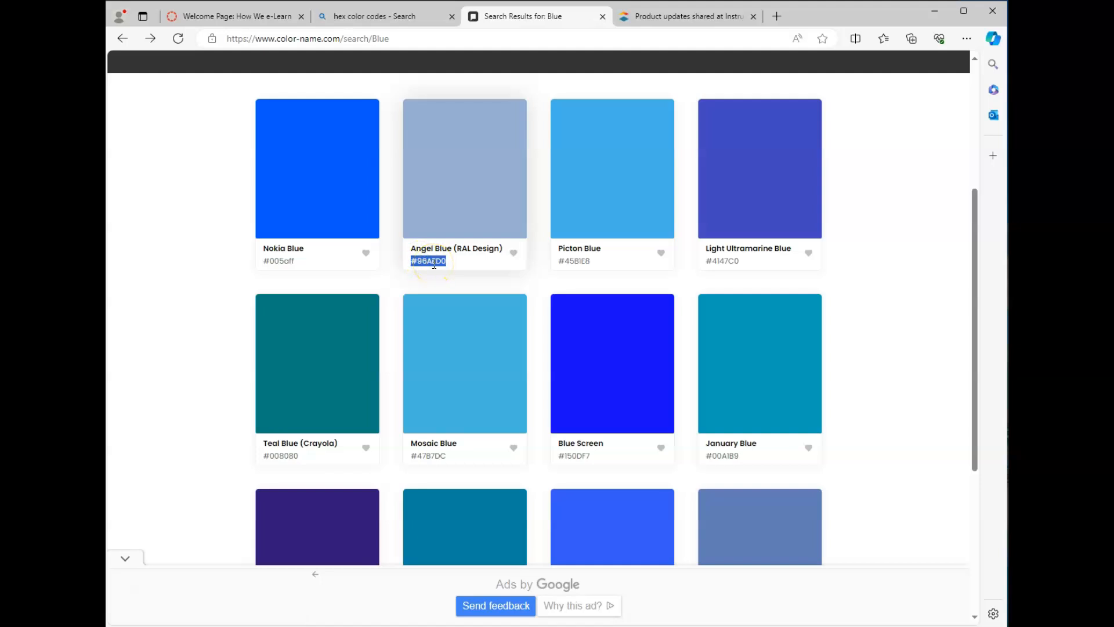
click(293, 17)
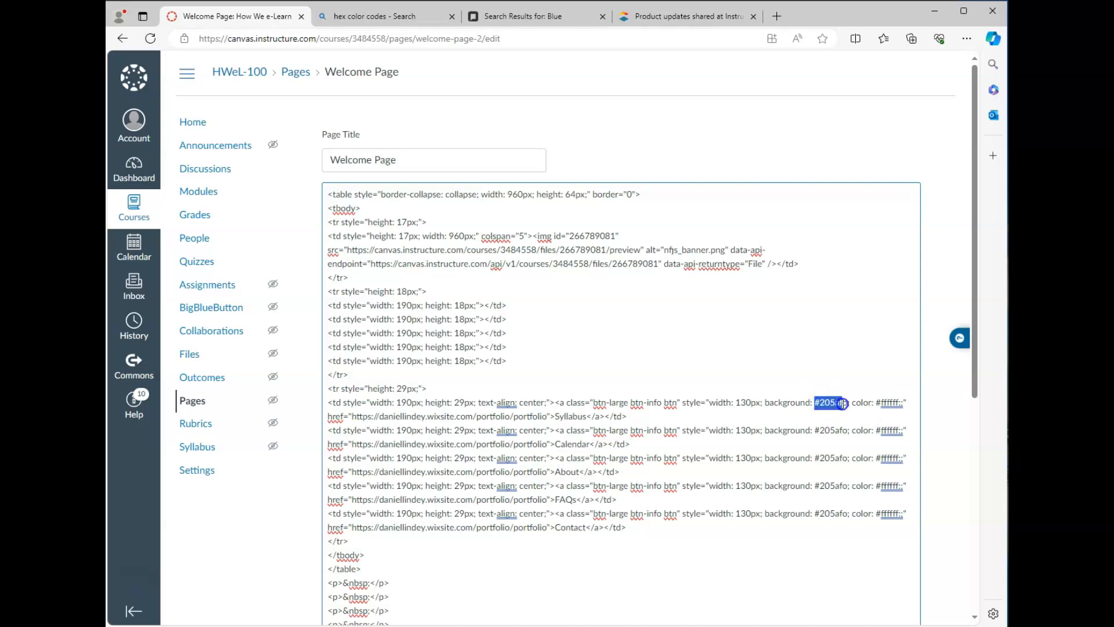
Step: Replace each button's #205afo background with #96AED0 in the HTML and save the page
key(ctrl+v)
double_click(830, 430)
key(ctrl+v)
double_click(829, 458)
key(ctrl+v)
double_click(830, 486)
key(ctrl+v)
double_click(830, 513)
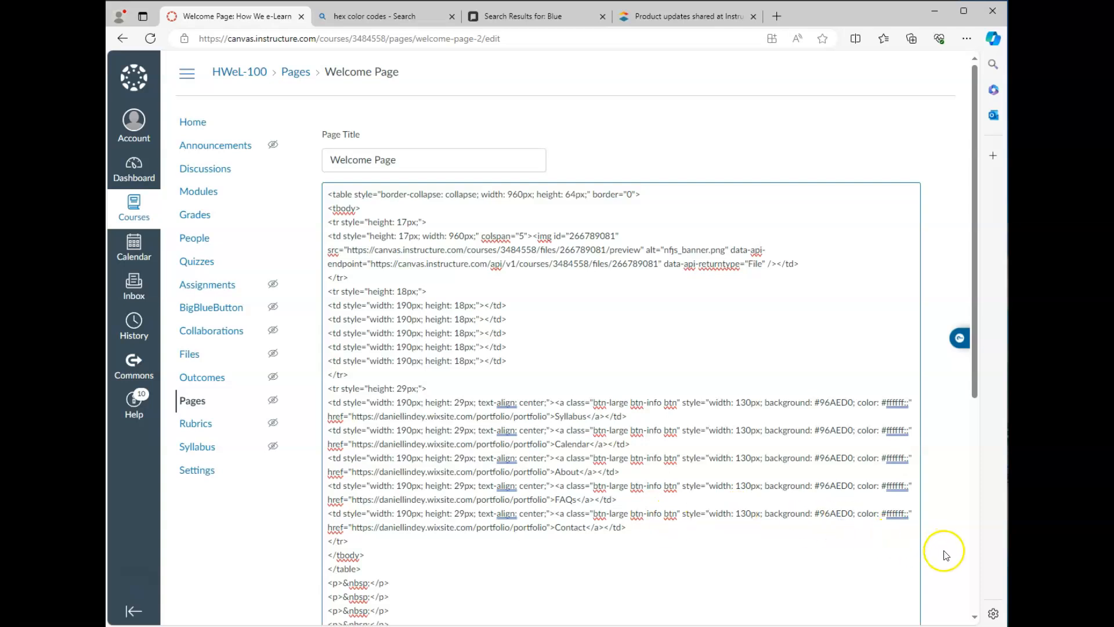
scroll(945, 551, down, 5)
click(904, 594)
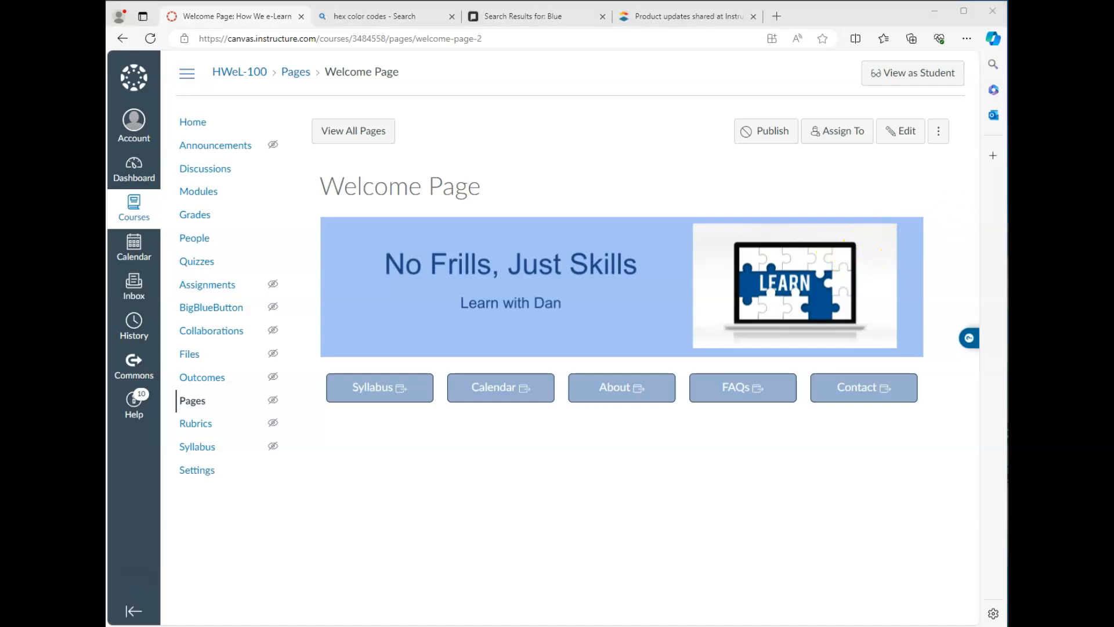
Step: Reopen the page HTML and delete the surplus <p>&nbsp;</p> lines after the button table, keeping one
click(905, 131)
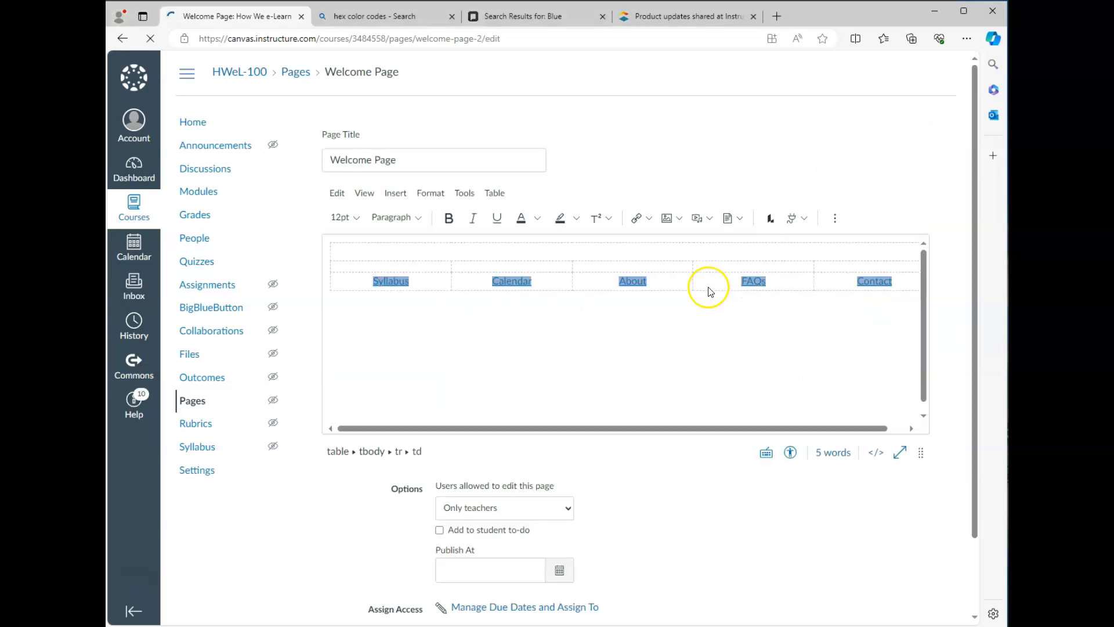
click(876, 452)
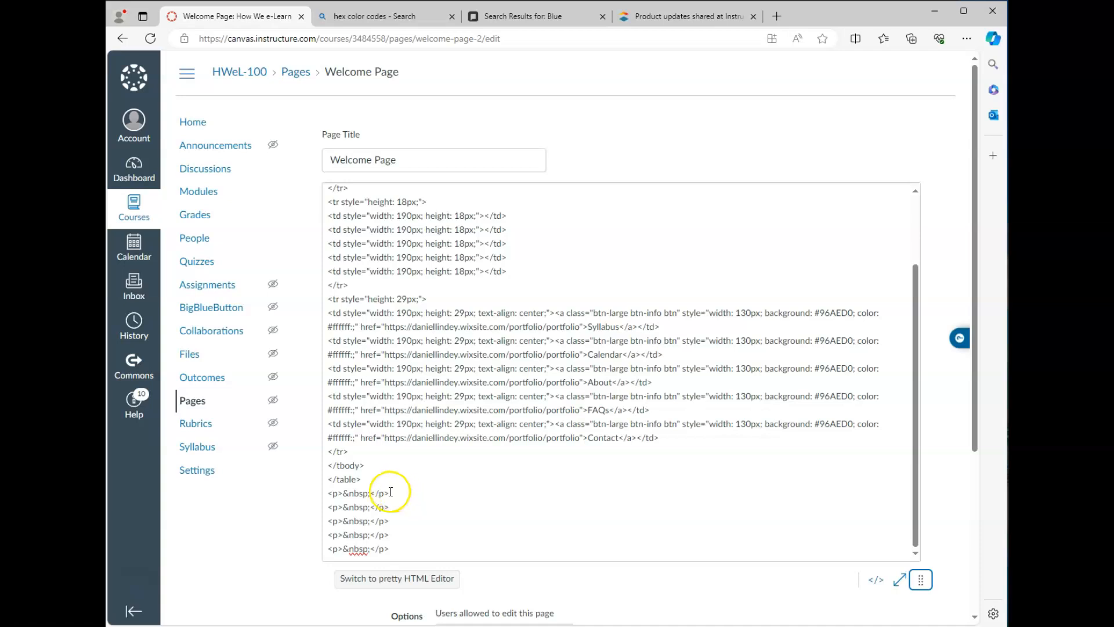
drag(327, 479, 369, 482)
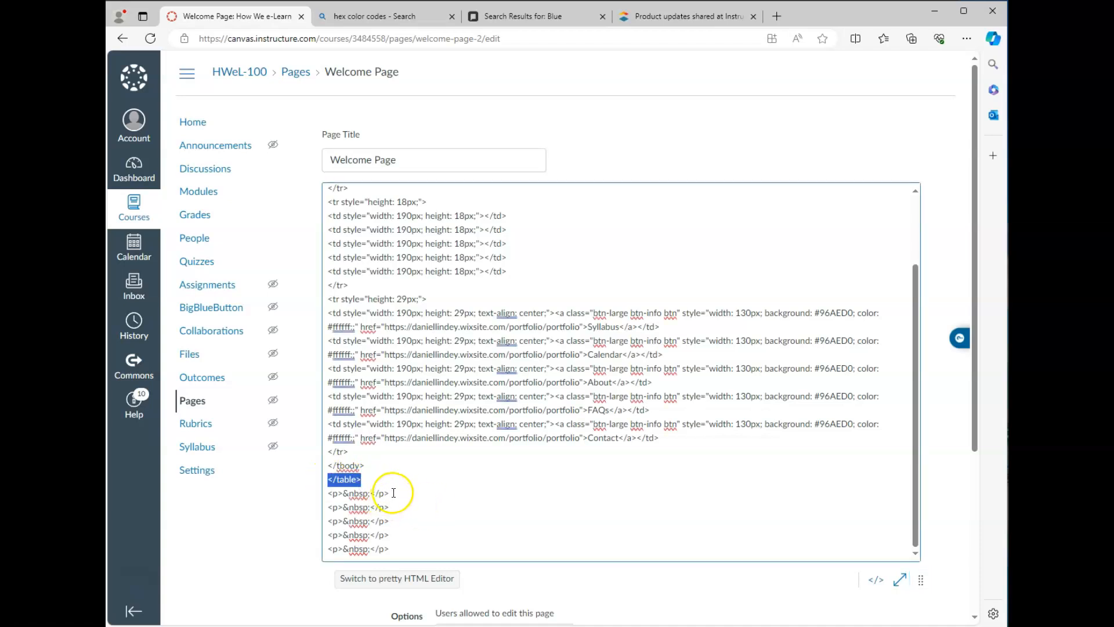
drag(327, 507, 438, 562)
key(BackSpace)
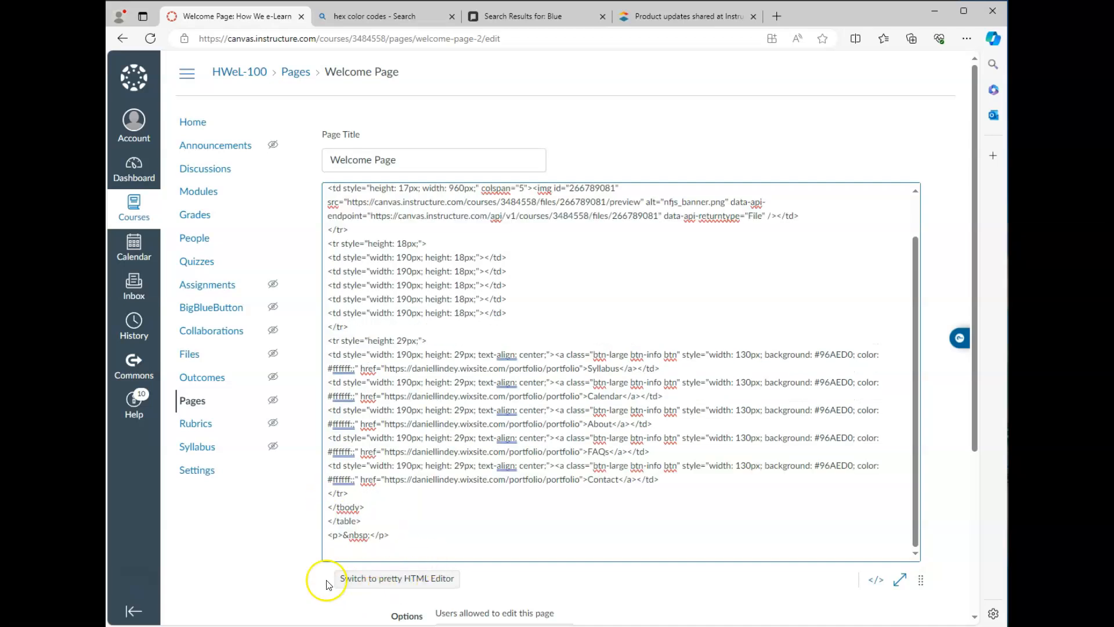
drag(329, 534, 344, 536)
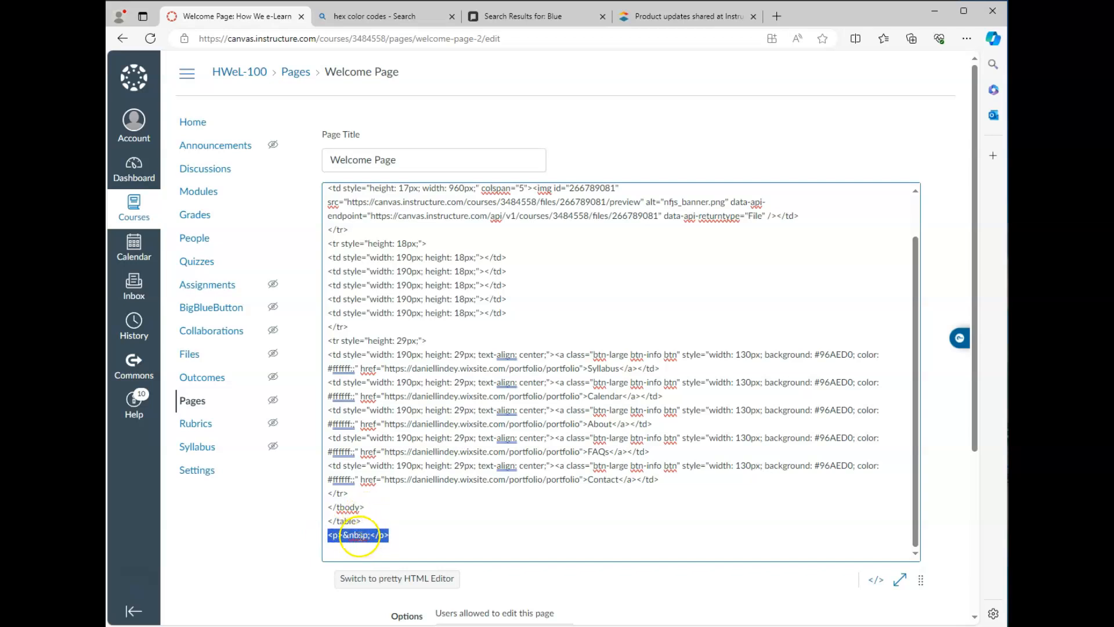
click(349, 550)
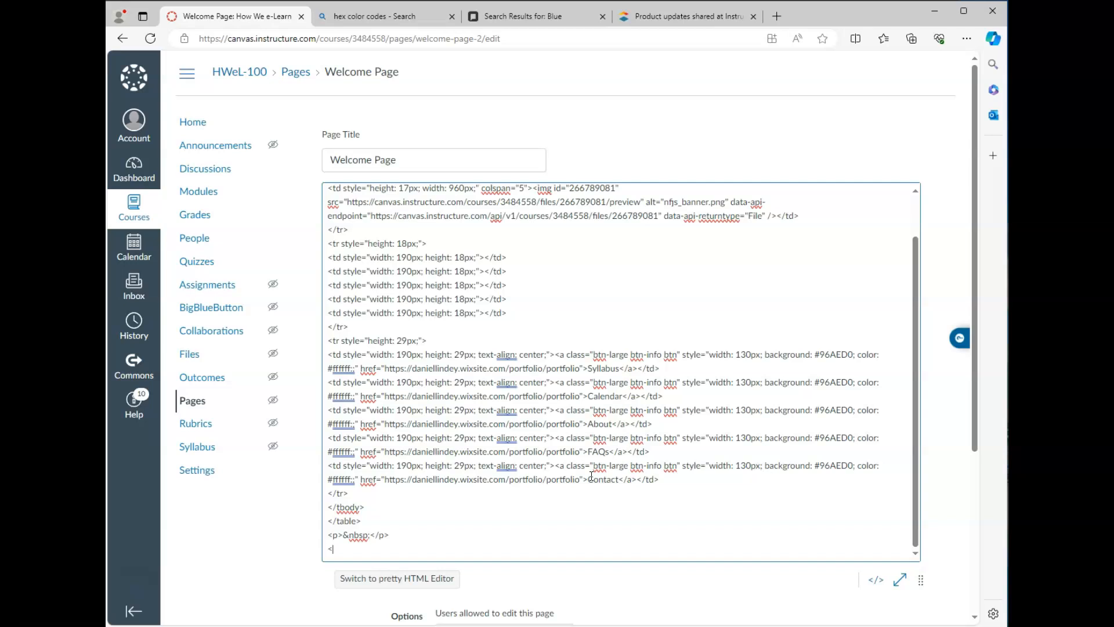
Step: Type a div with class 'enhanceable_content tabs' holding a ul and section text ending 'assignments, quizzes, and tests.'
text(<div class="enhanceable_content)
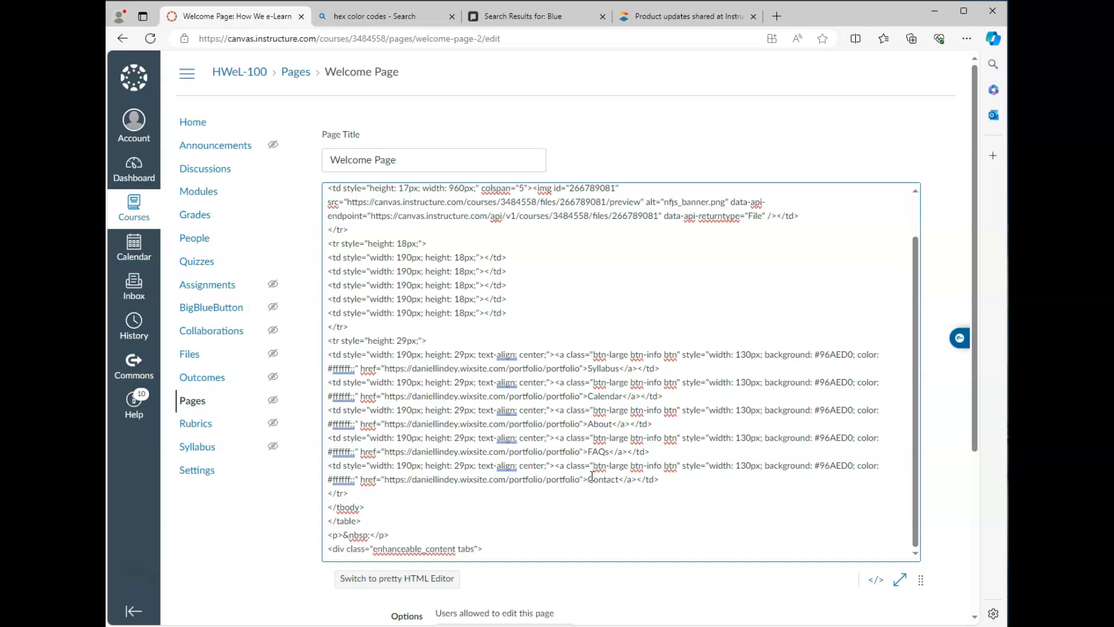
text( tabs">)
key(Return)
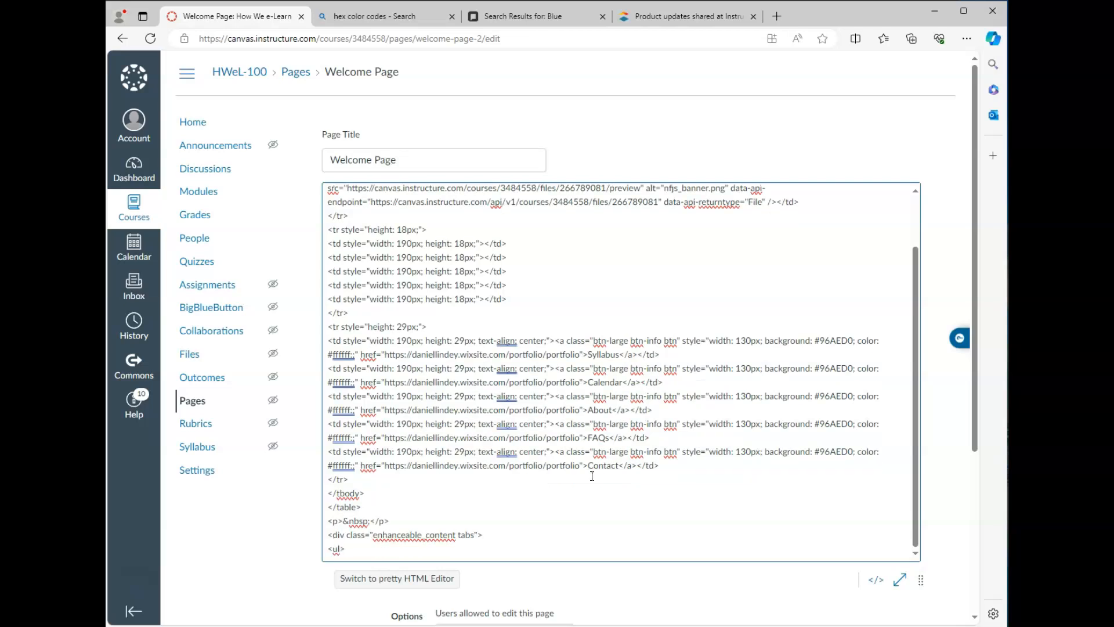
text(<ul>)
key(Return)
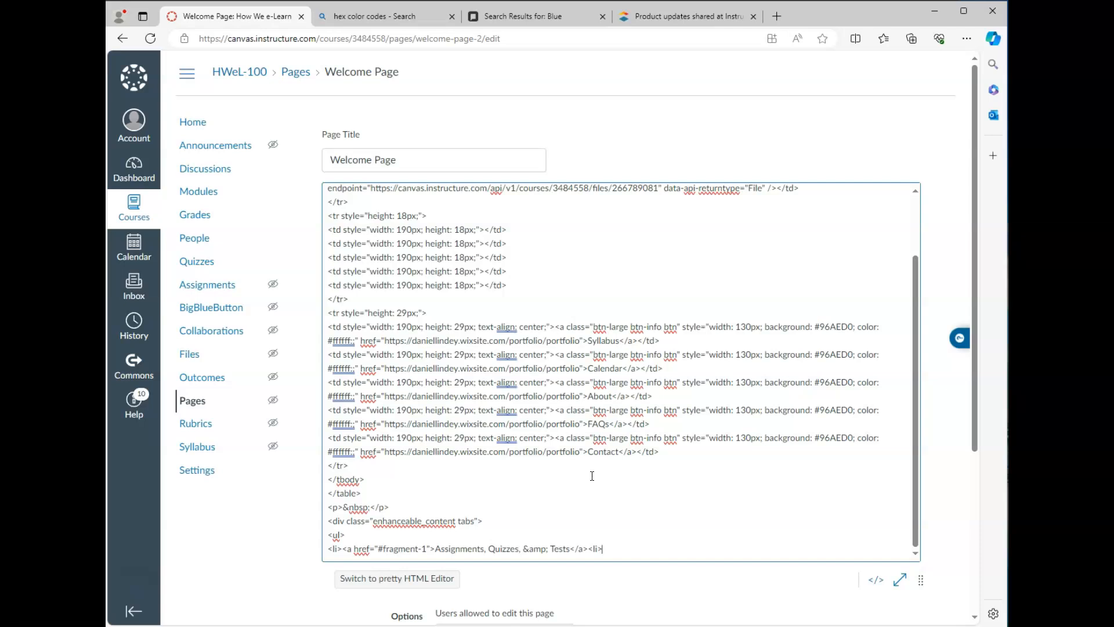
scroll(592, 476, down, 1)
scroll(592, 476, down, 1)
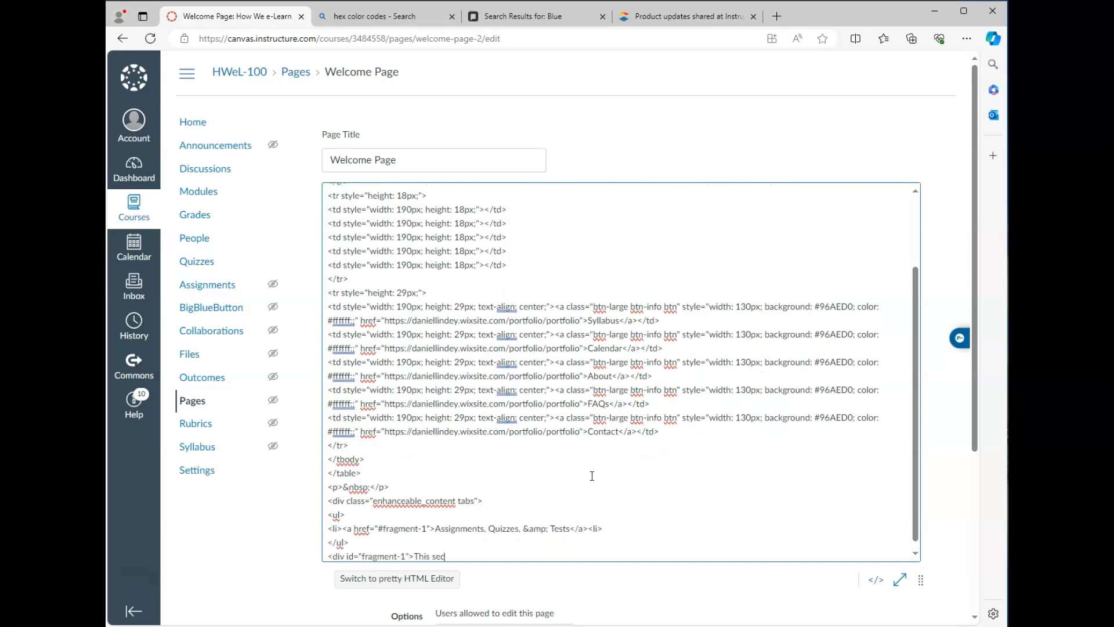
text(assignments, quizzes, and tests.</di)
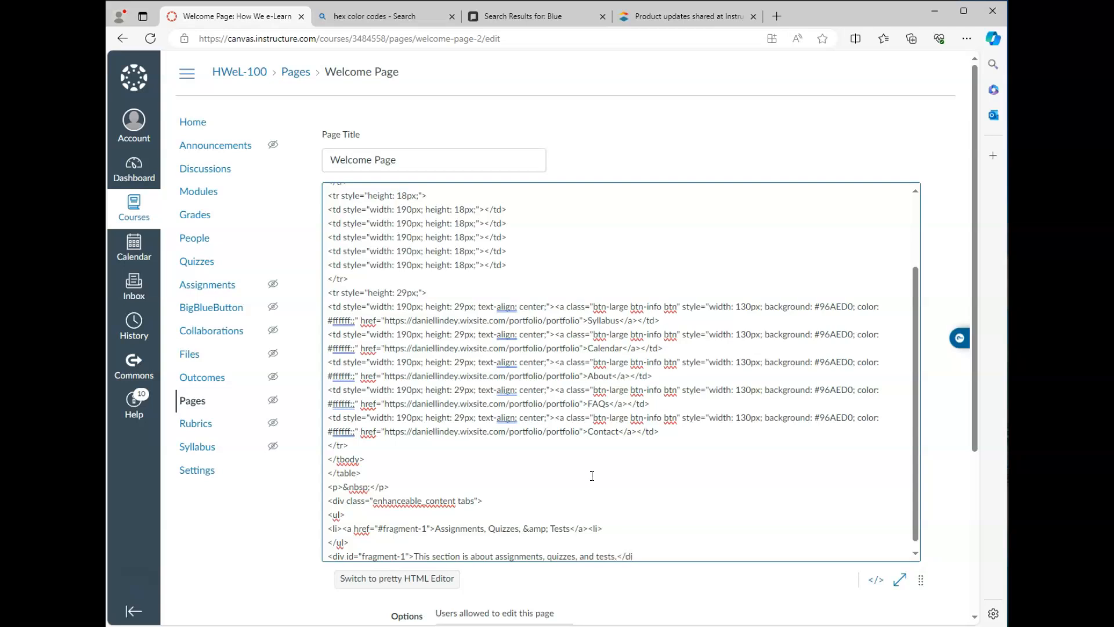
text(v>)
key(Return)
text(</div>)
scroll(592, 476, down, 1)
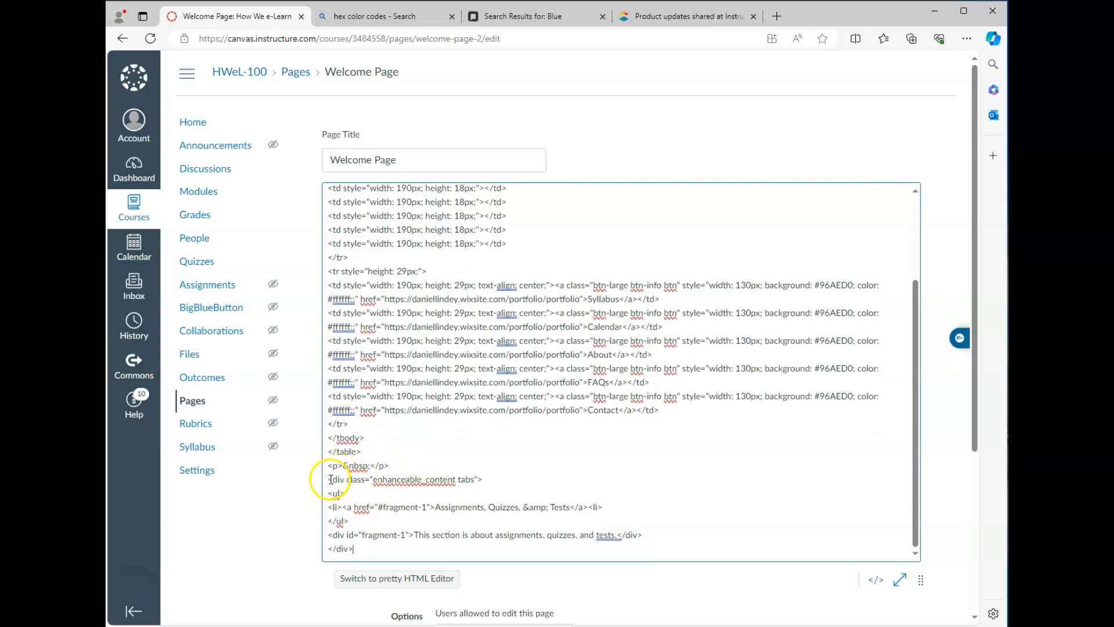
Step: Review the new tabs block, highlighting its opening div, closing div and <ul> tag
drag(328, 478, 356, 549)
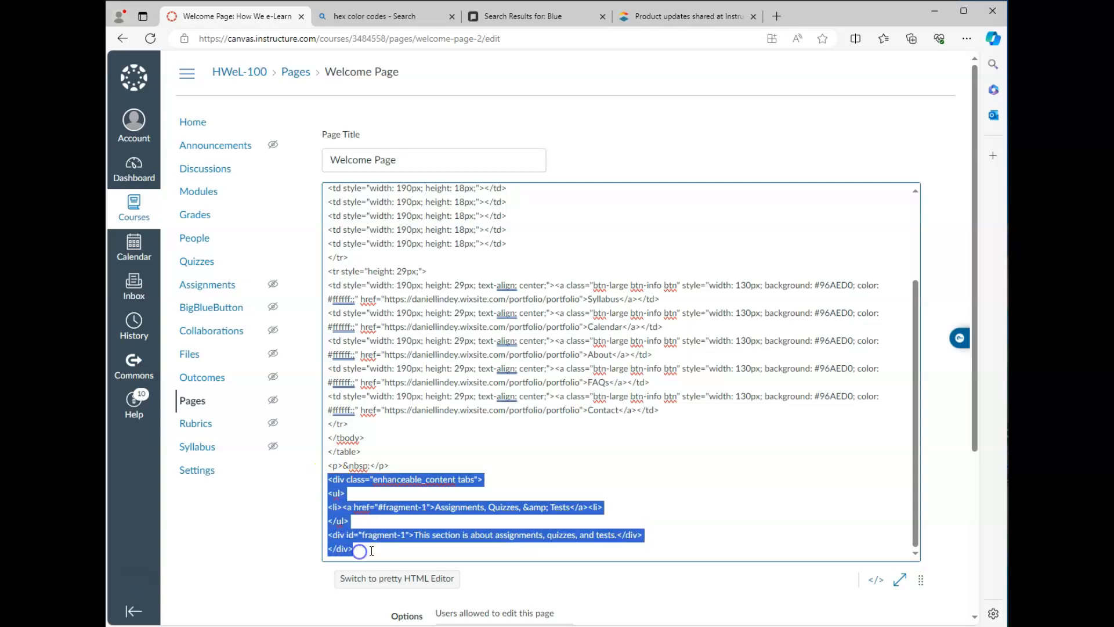
click(329, 479)
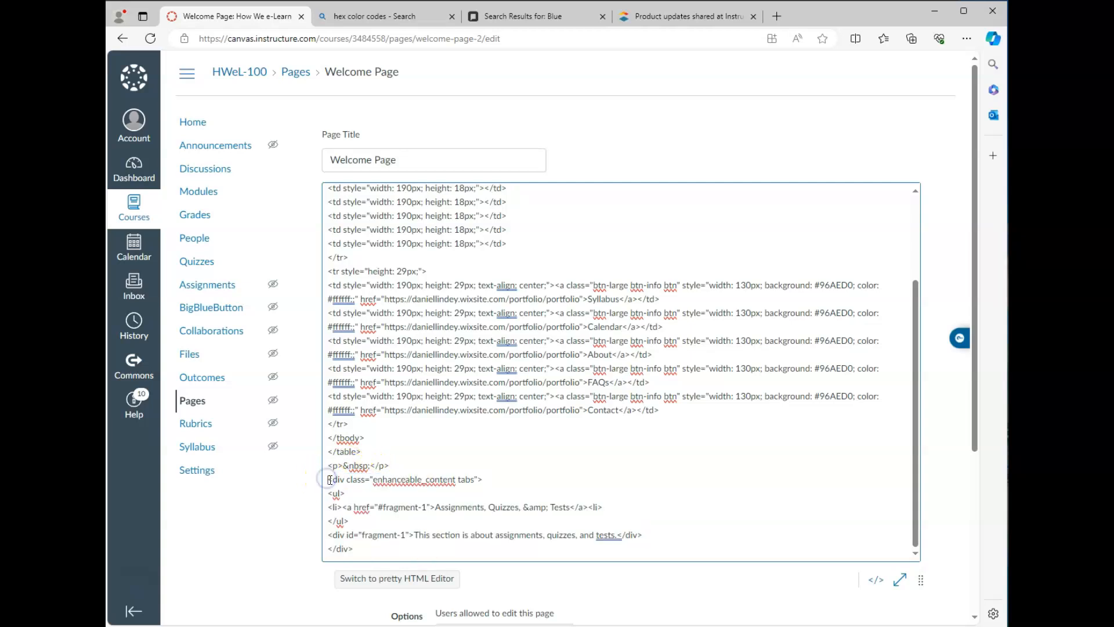
drag(329, 479, 355, 479)
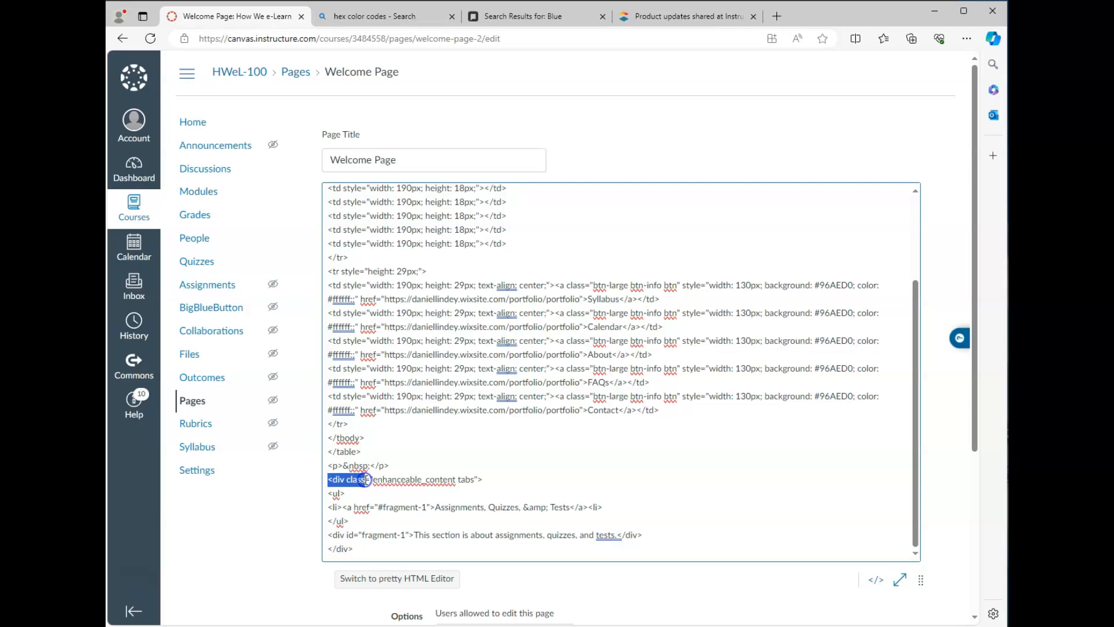
triple_click(338, 549)
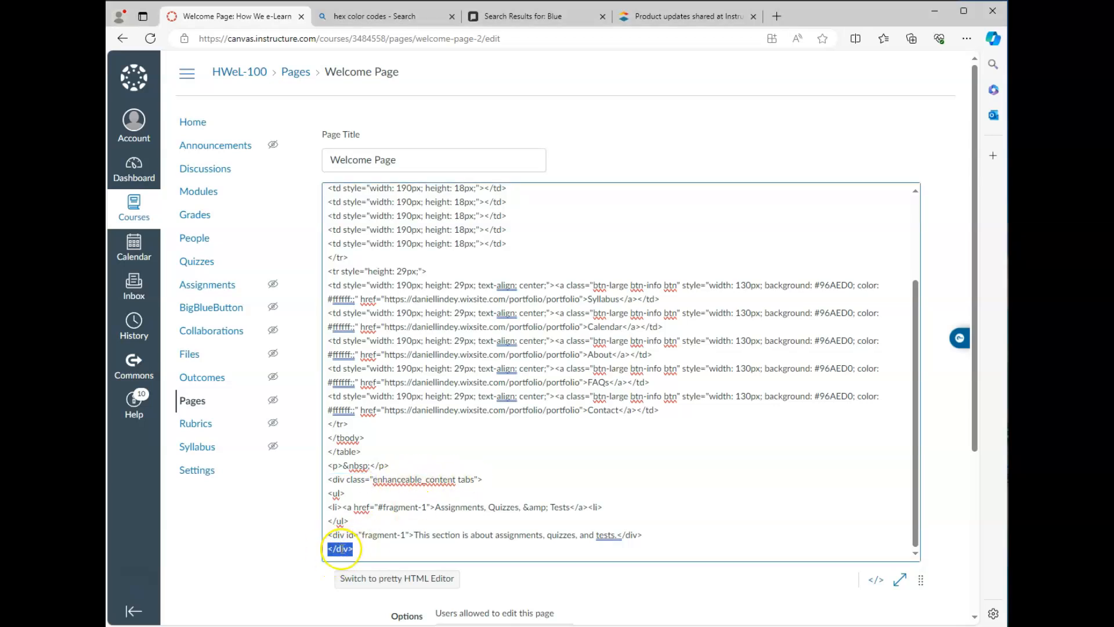
click(364, 549)
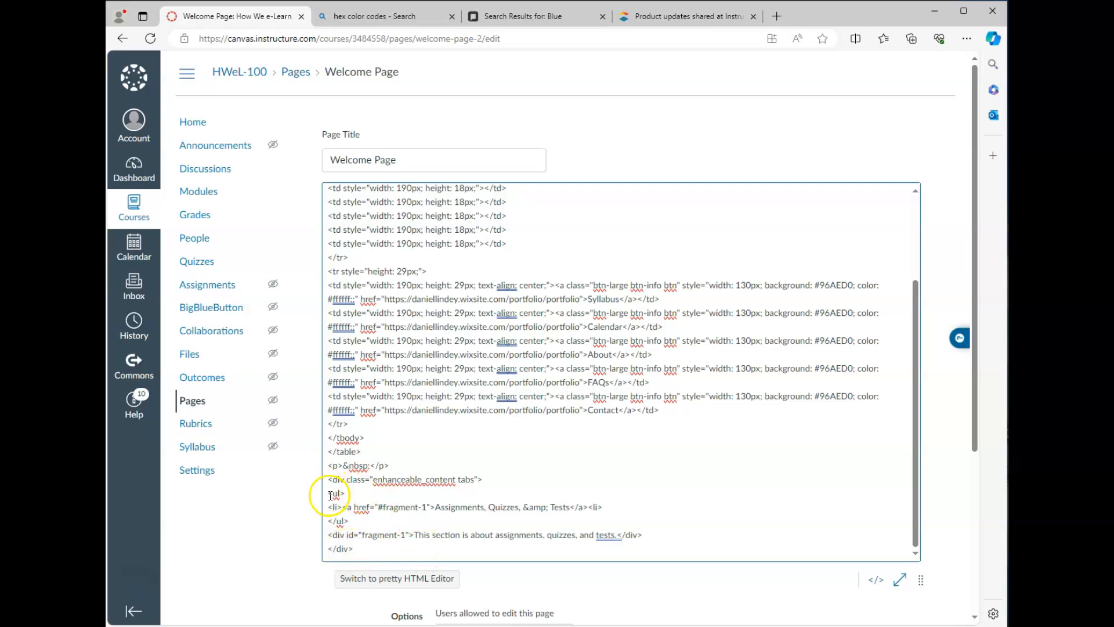
drag(330, 494, 342, 493)
click(330, 522)
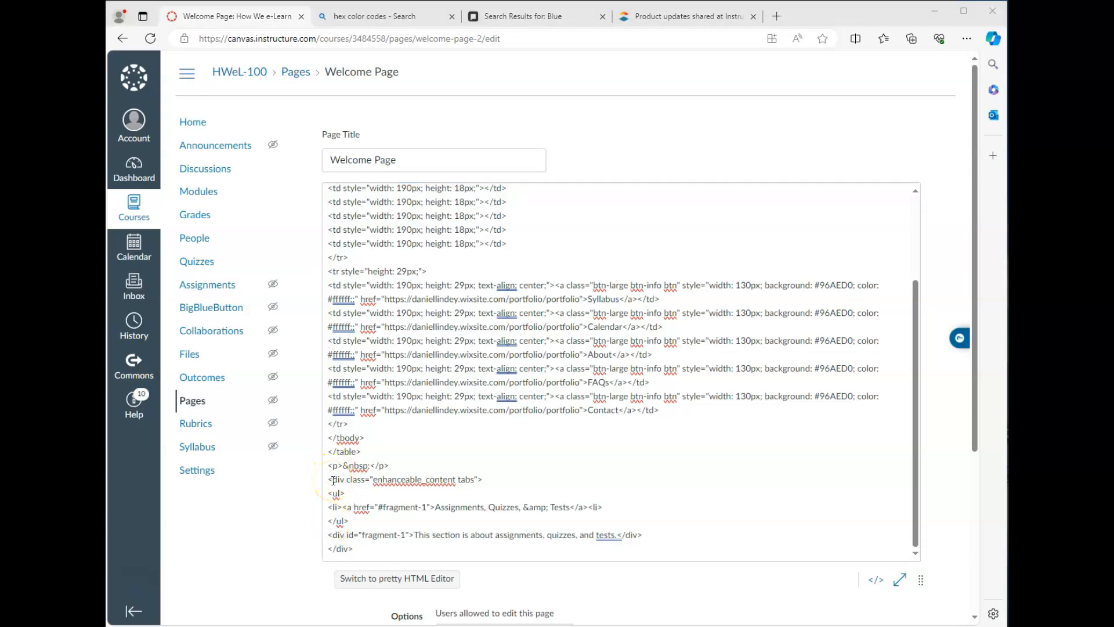
click(339, 492)
click(984, 585)
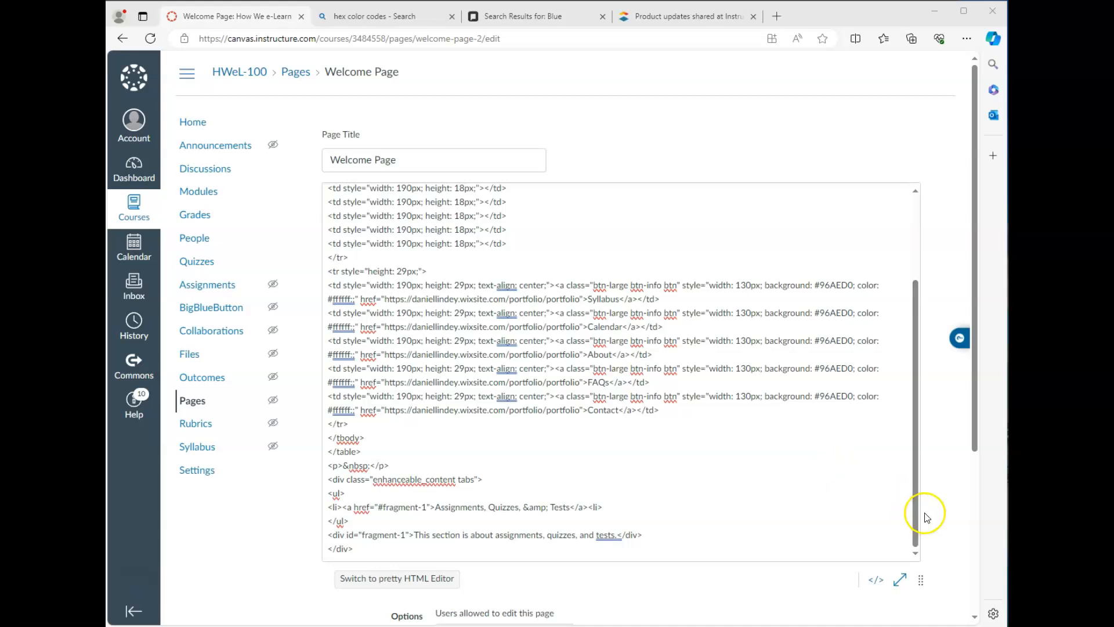
Step: Switch to the rendered view, check the Assignments, Quizzes, & Tests section text, and save
click(877, 586)
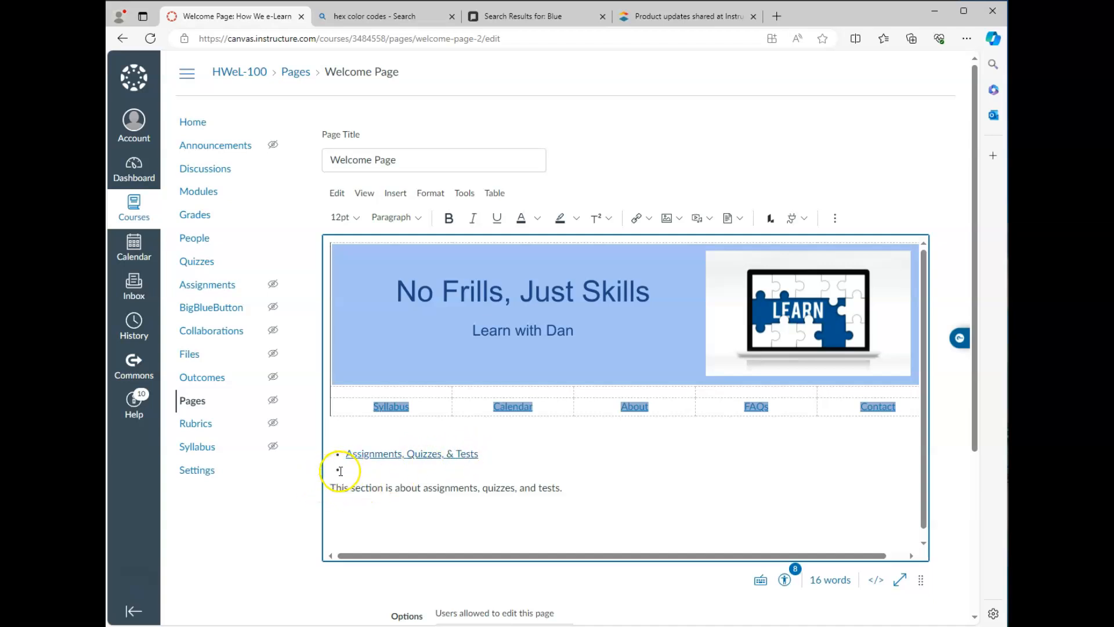
drag(331, 488, 568, 488)
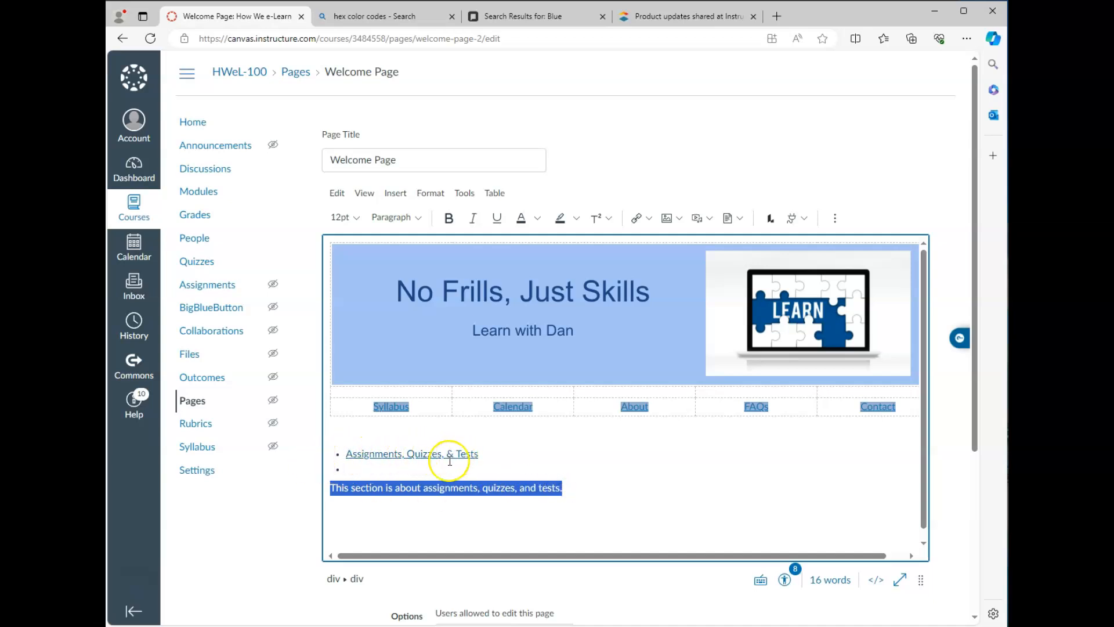
click(405, 487)
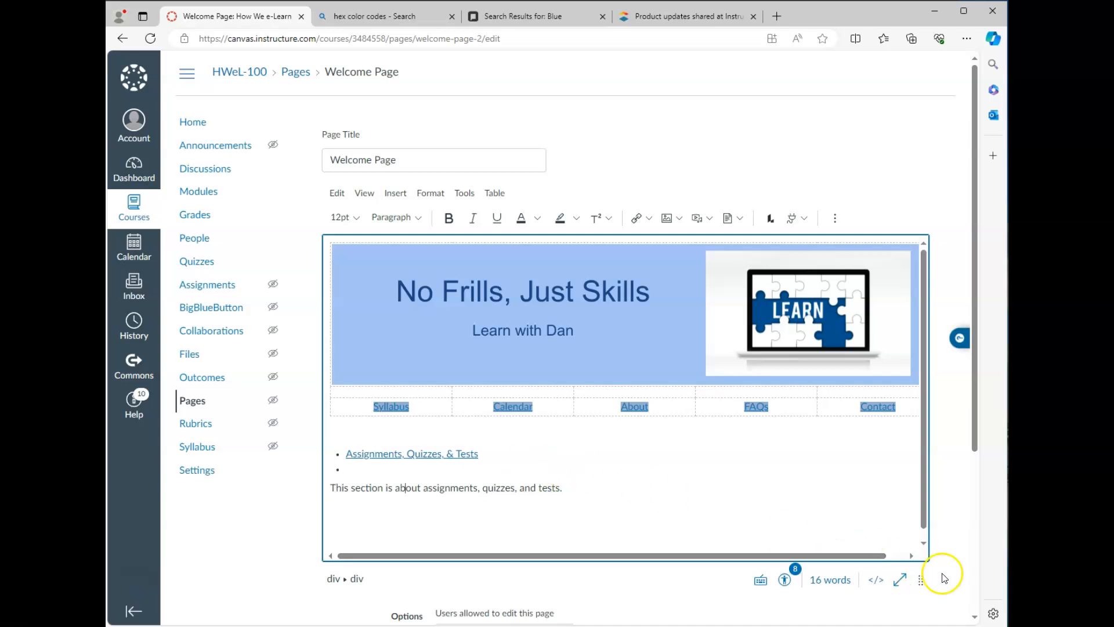
scroll(944, 577, down, 4)
click(905, 545)
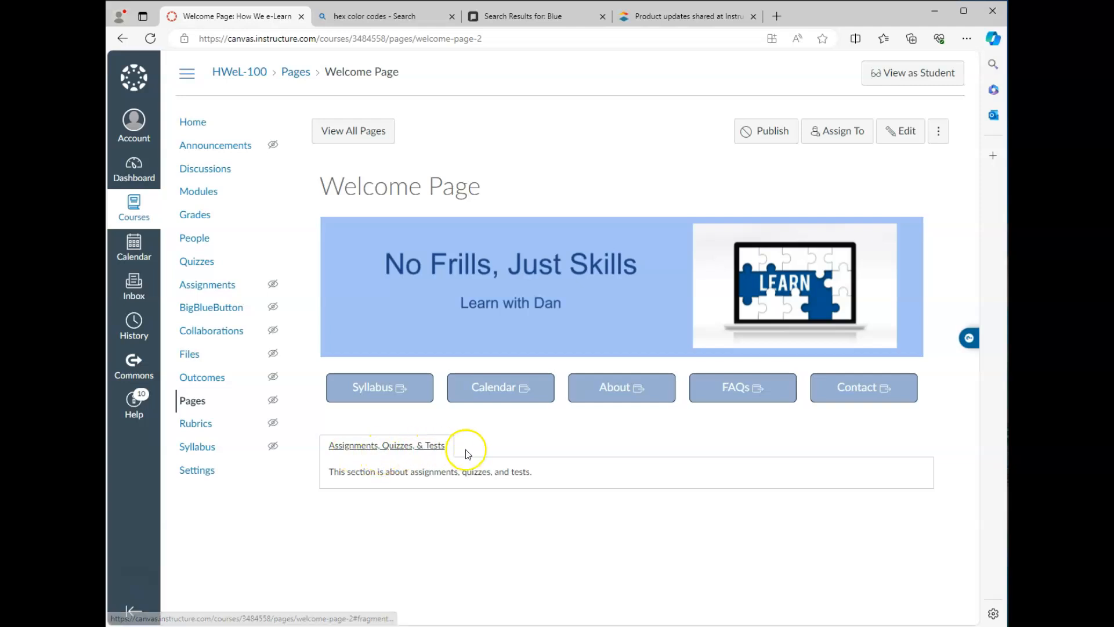
Step: Reopen the Welcome Page in the HTML editor, scrolled to the tabs list
click(900, 131)
drag(918, 454, 920, 588)
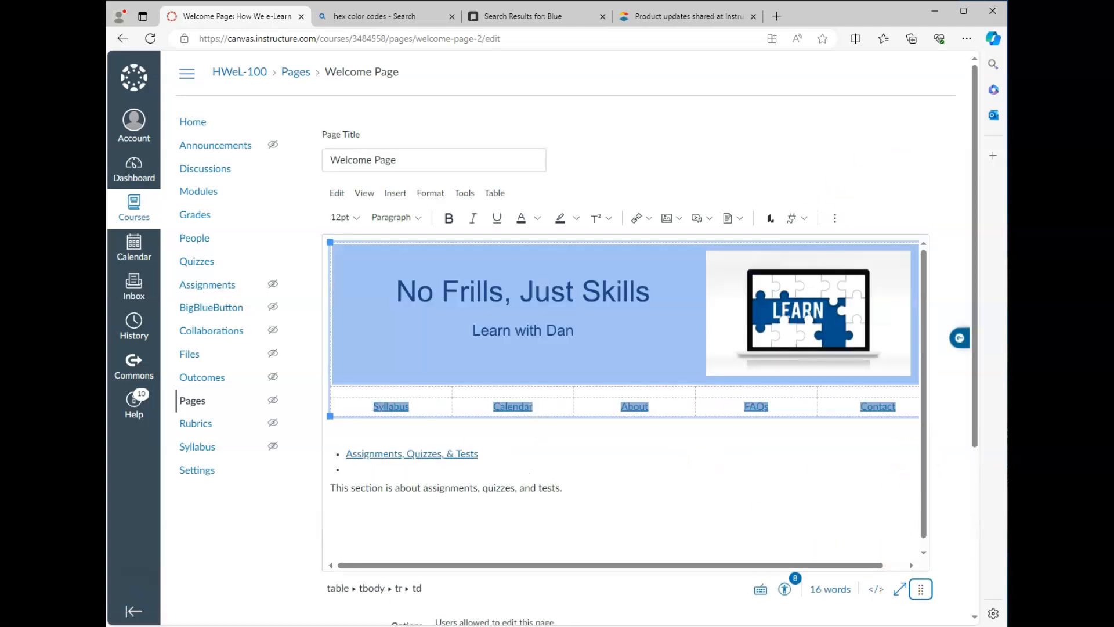
click(875, 590)
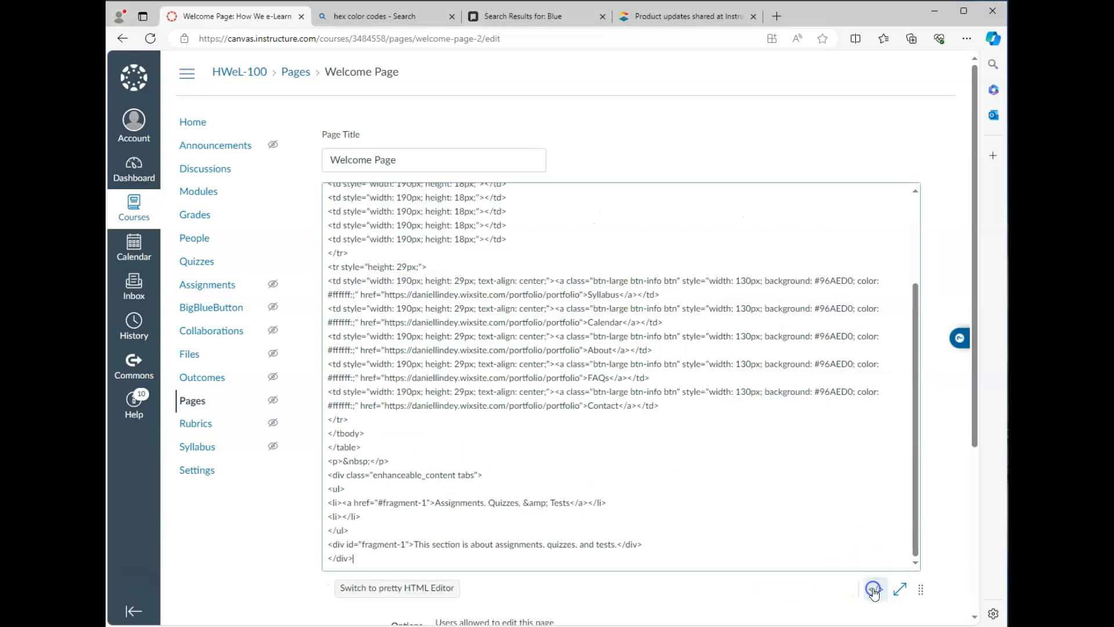
scroll(455, 418, down, 1)
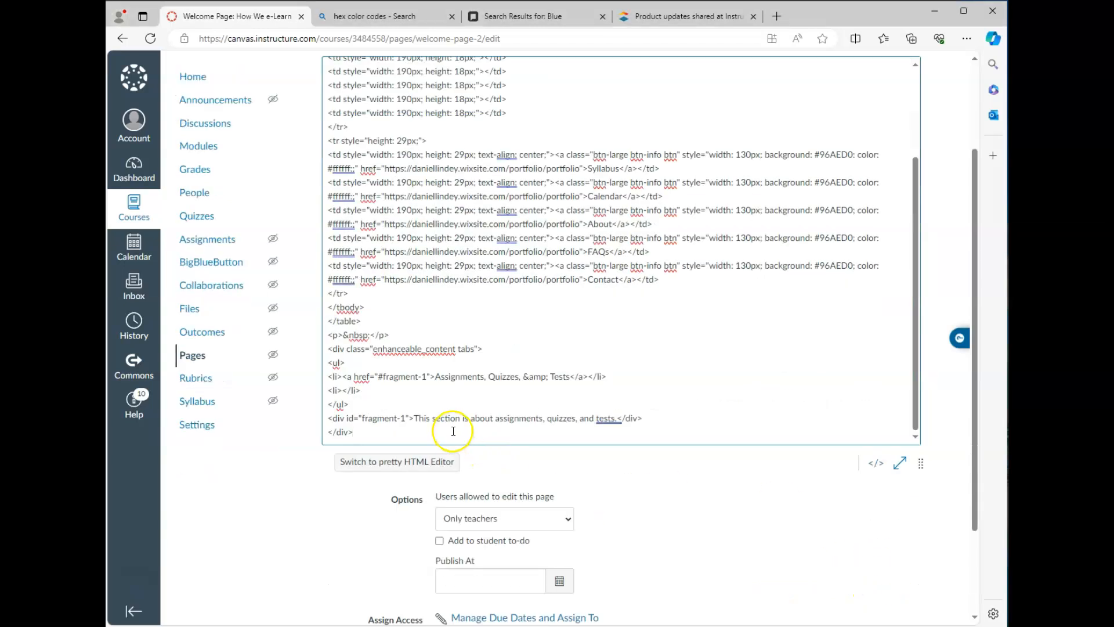
click(329, 387)
Step: Copy the first tab link into the empty list item and relabel it 'Projects'
drag(342, 375, 589, 378)
key(ctrl+c)
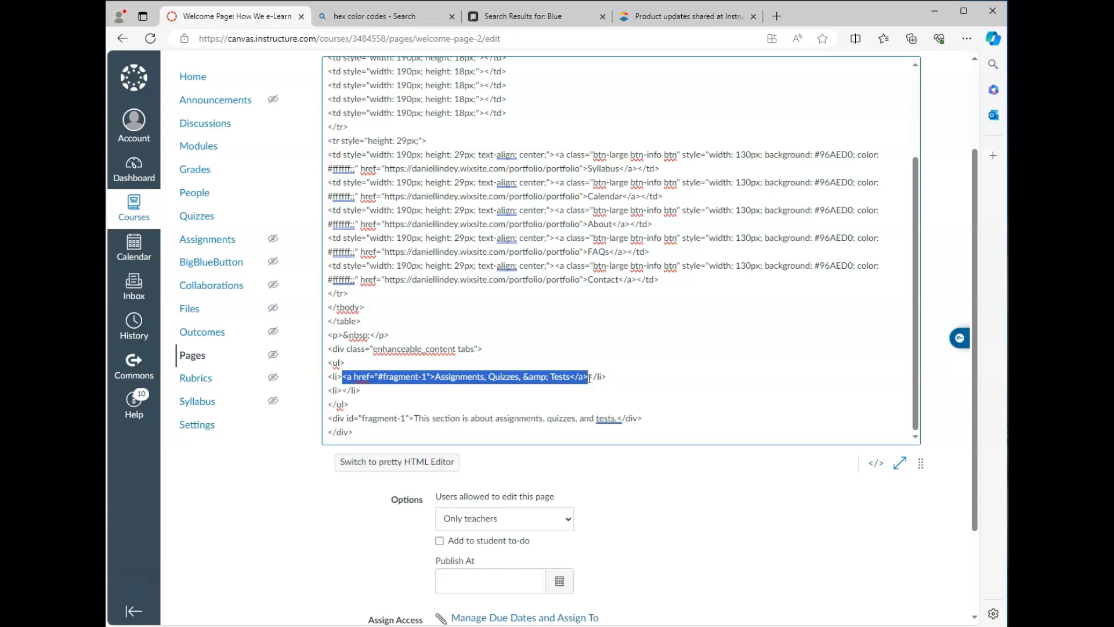
click(346, 391)
key(ctrl+v)
click(423, 393)
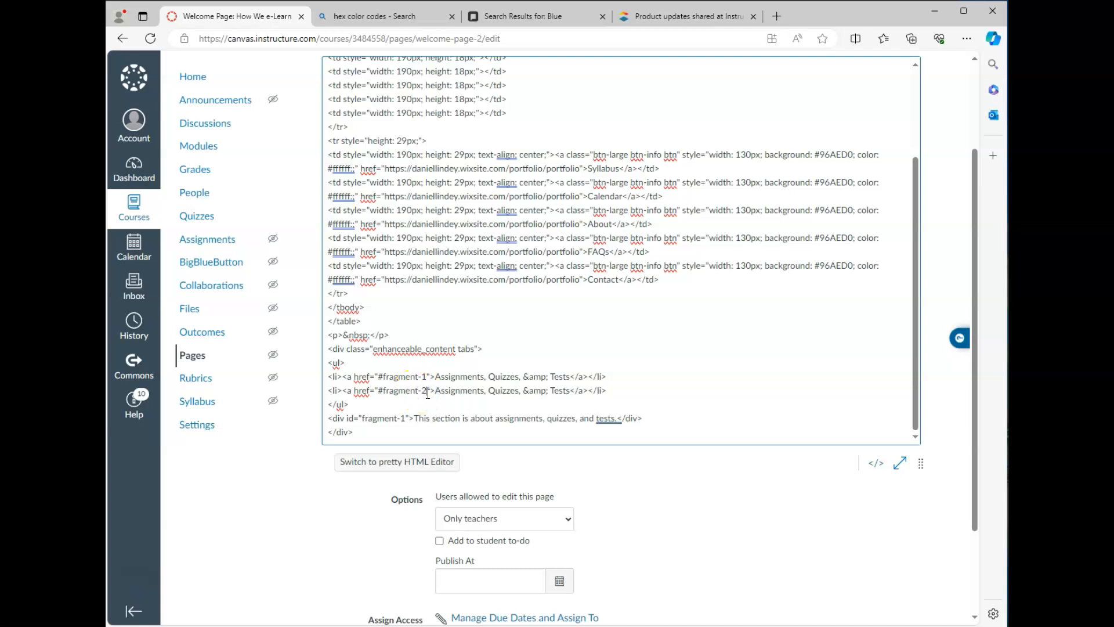
drag(437, 390, 570, 390)
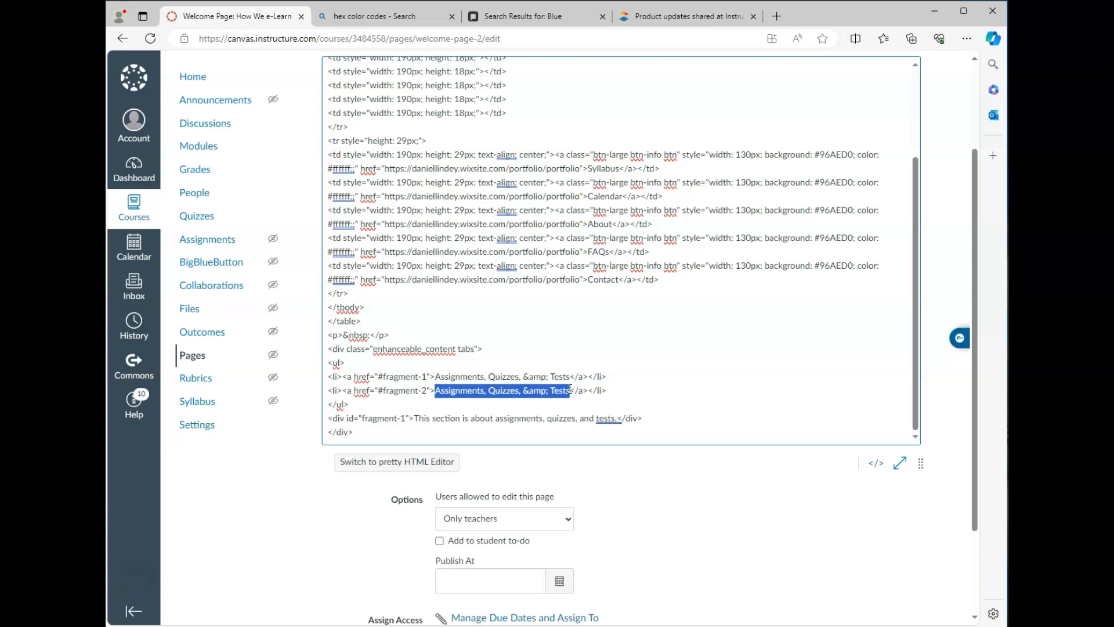
text(Projects)
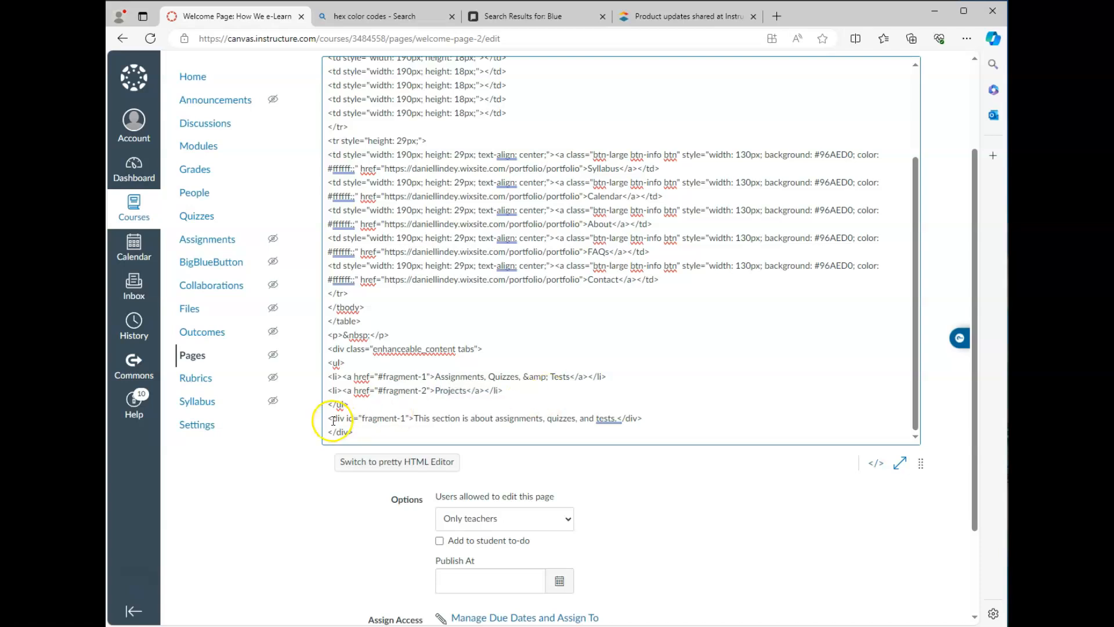
Step: Duplicate the fragment-1 content div as fragment-2 with its text changed to 'projects'
drag(330, 418, 641, 416)
key(ctrl+c)
click(643, 418)
key(Return)
key(ctrl+v)
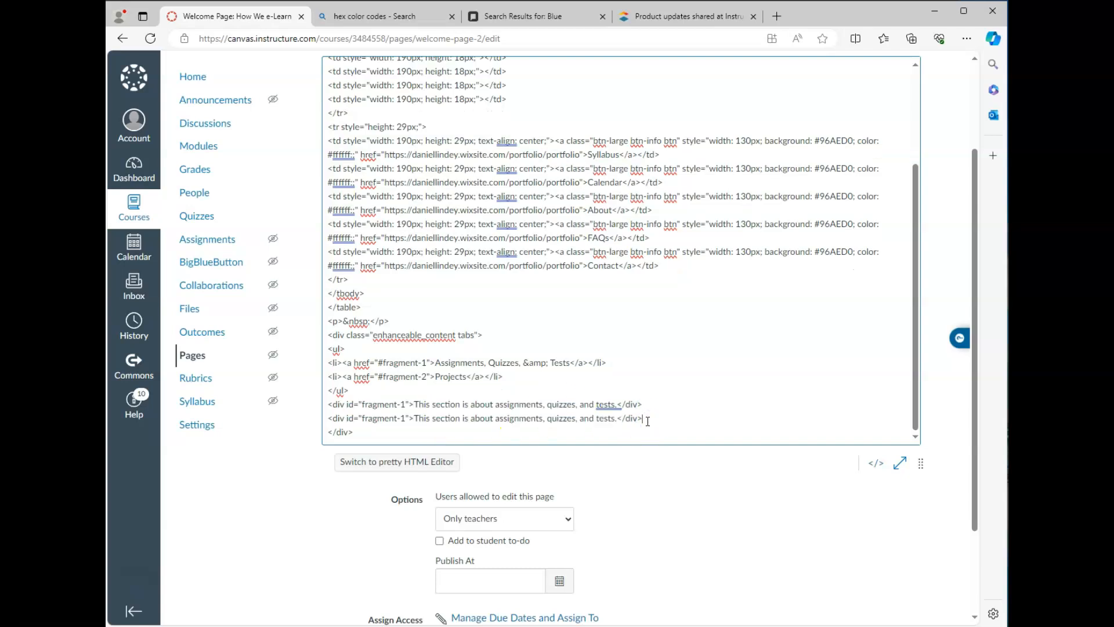
double_click(403, 418)
text(2)
drag(496, 418, 616, 422)
text(projects)
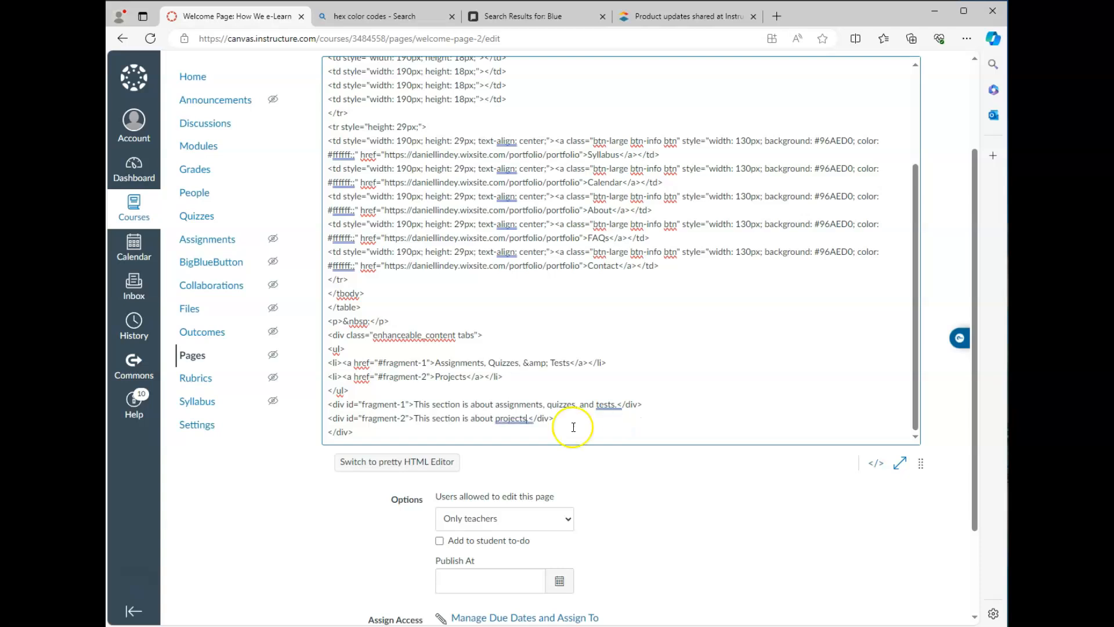
Step: Check the Projects tab in the rendered view and save the Welcome Page
click(875, 463)
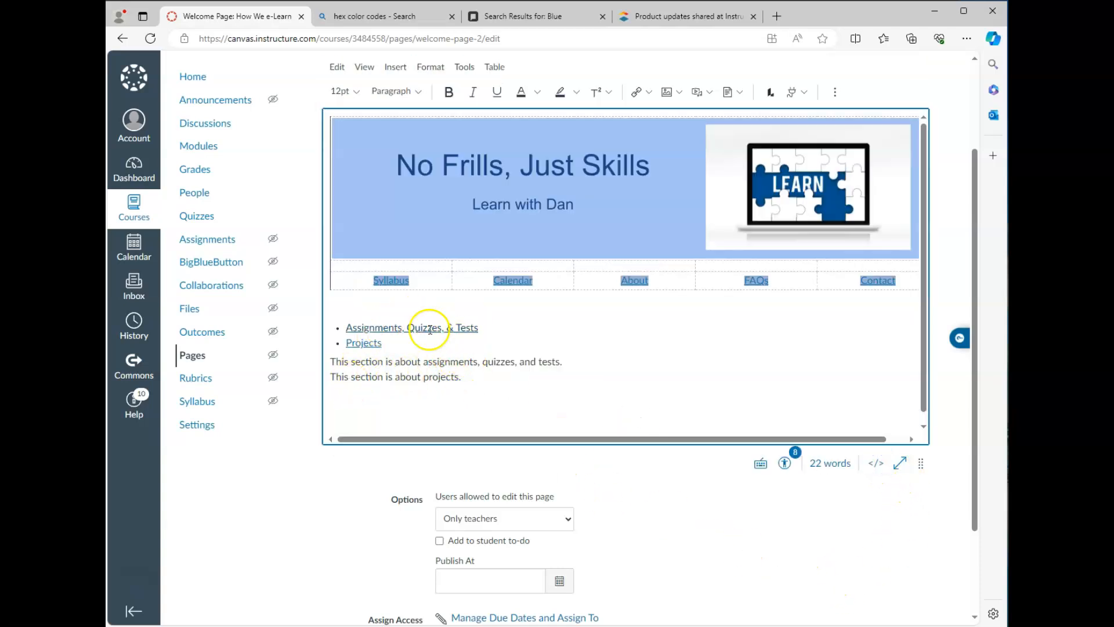
scroll(429, 370, up, 1)
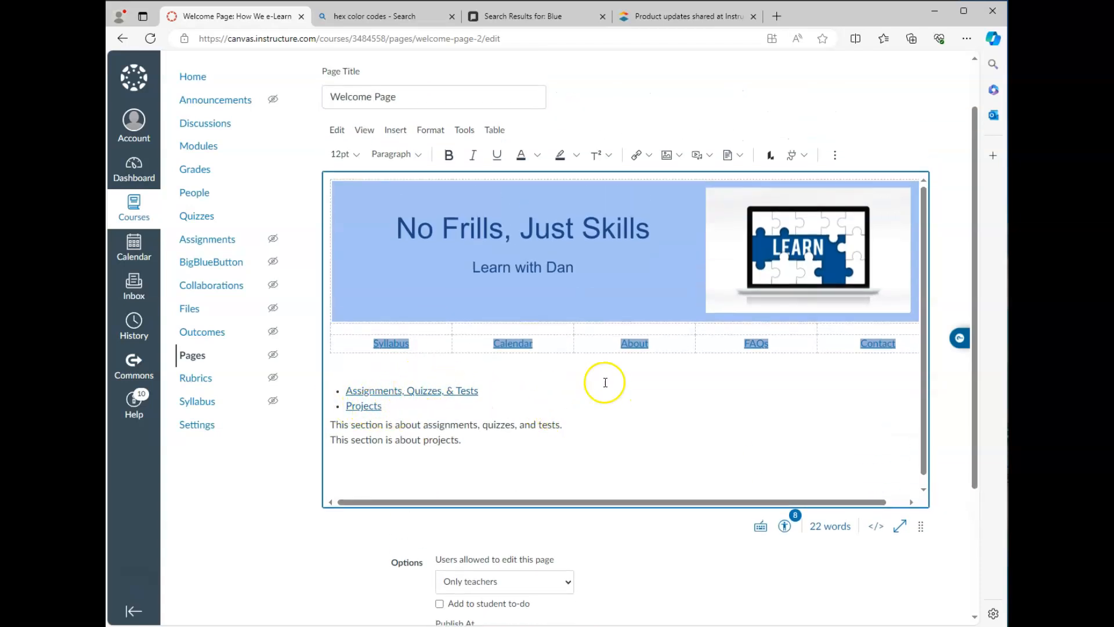
scroll(966, 563, down, 1)
scroll(966, 563, down, 3)
click(917, 549)
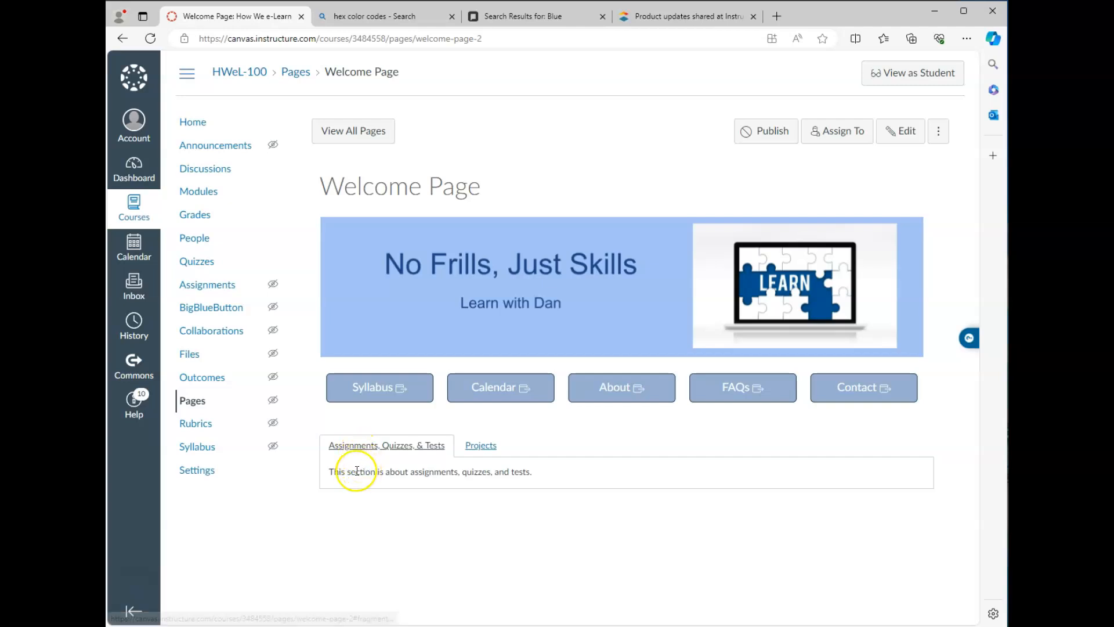
Step: Test the Welcome Page tabs by switching between Projects and Assignments, Quizzes, & Tests, ending on Projects
drag(326, 471, 530, 472)
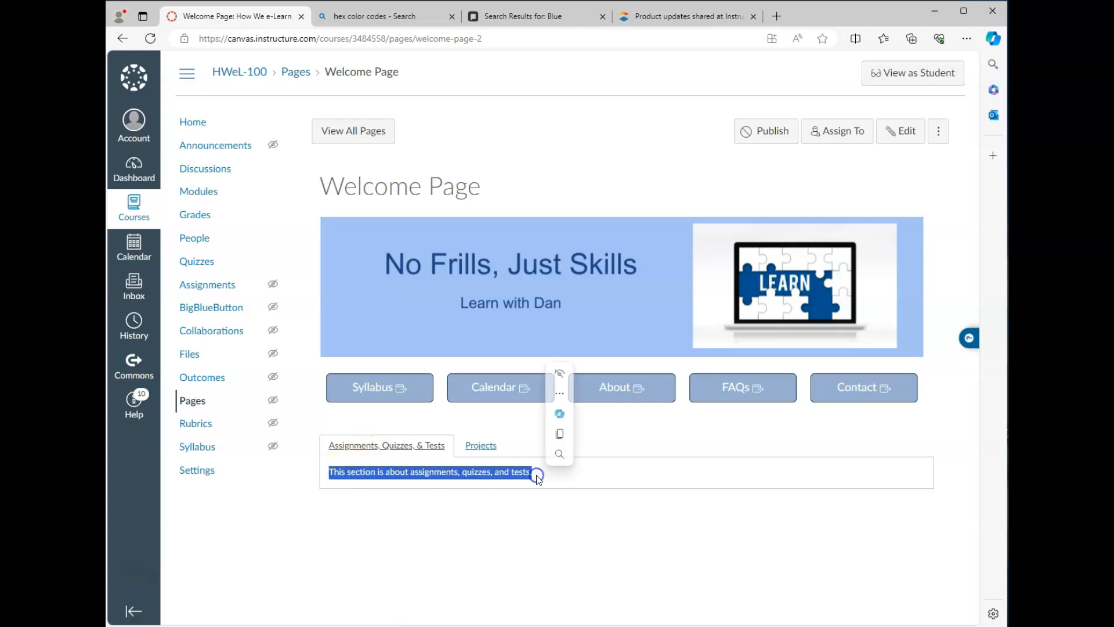
click(479, 445)
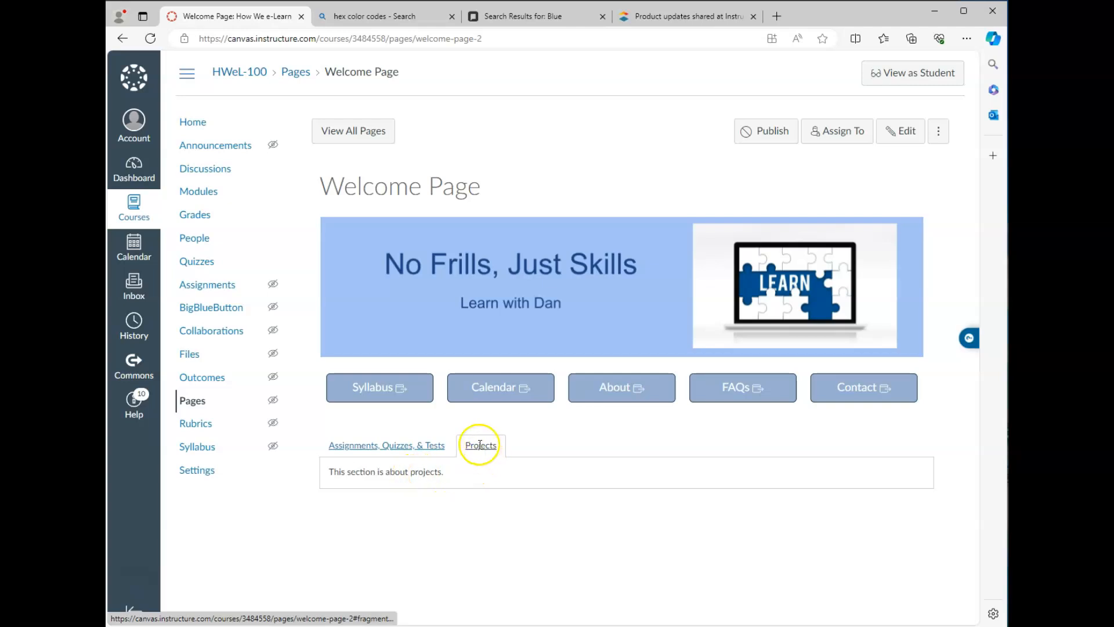
click(412, 445)
click(494, 454)
Step: Remove the link from Calendar in the rich content editor and save the Welcome Page
click(901, 131)
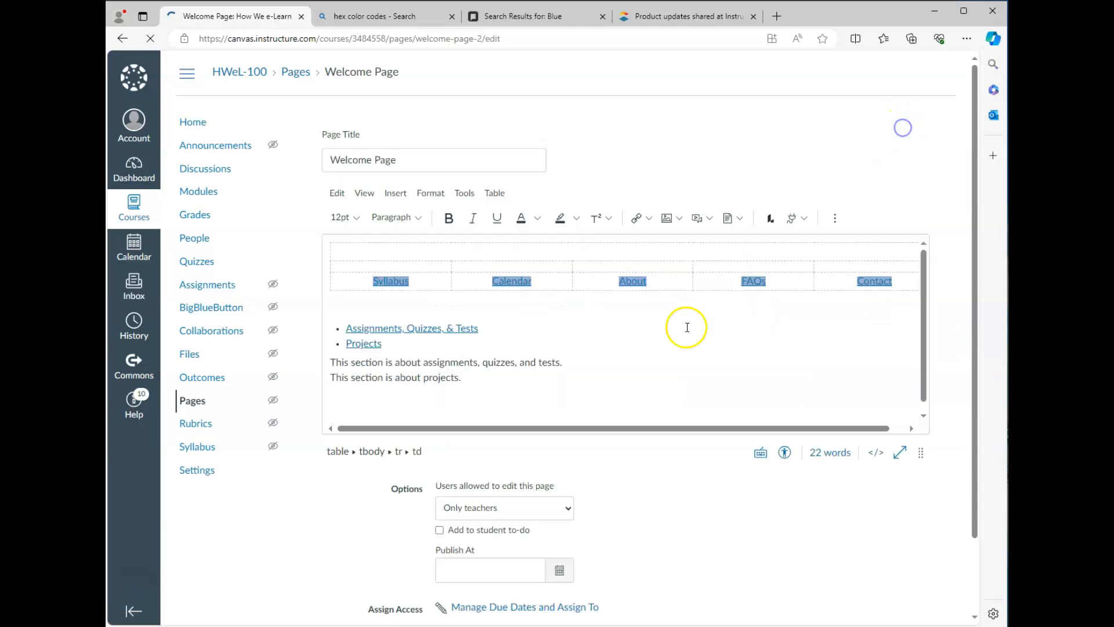
drag(920, 452, 915, 612)
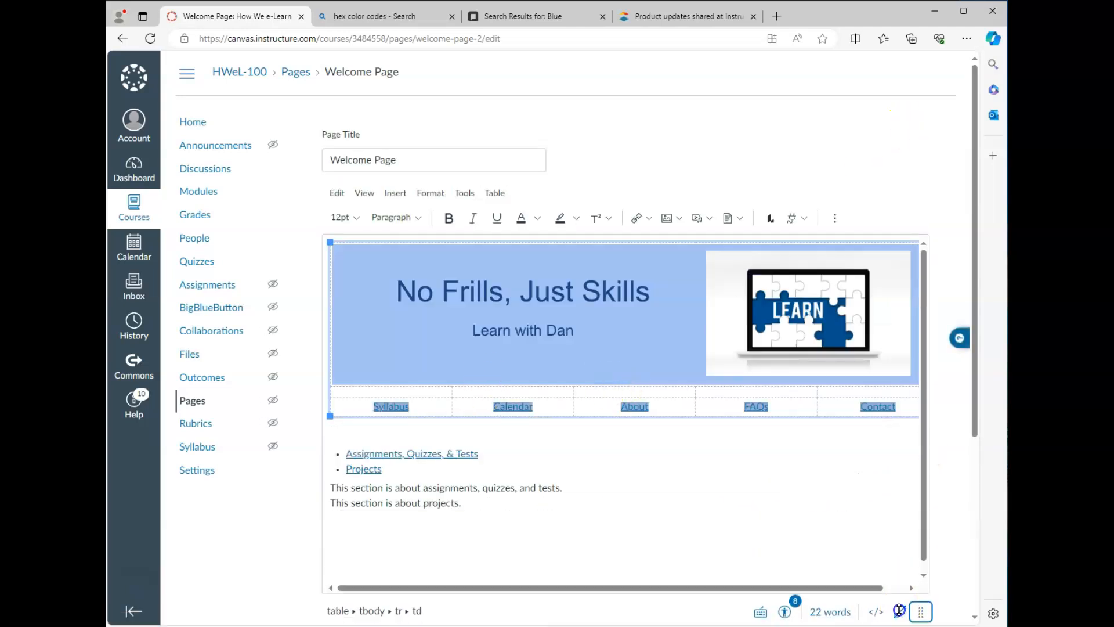
click(514, 406)
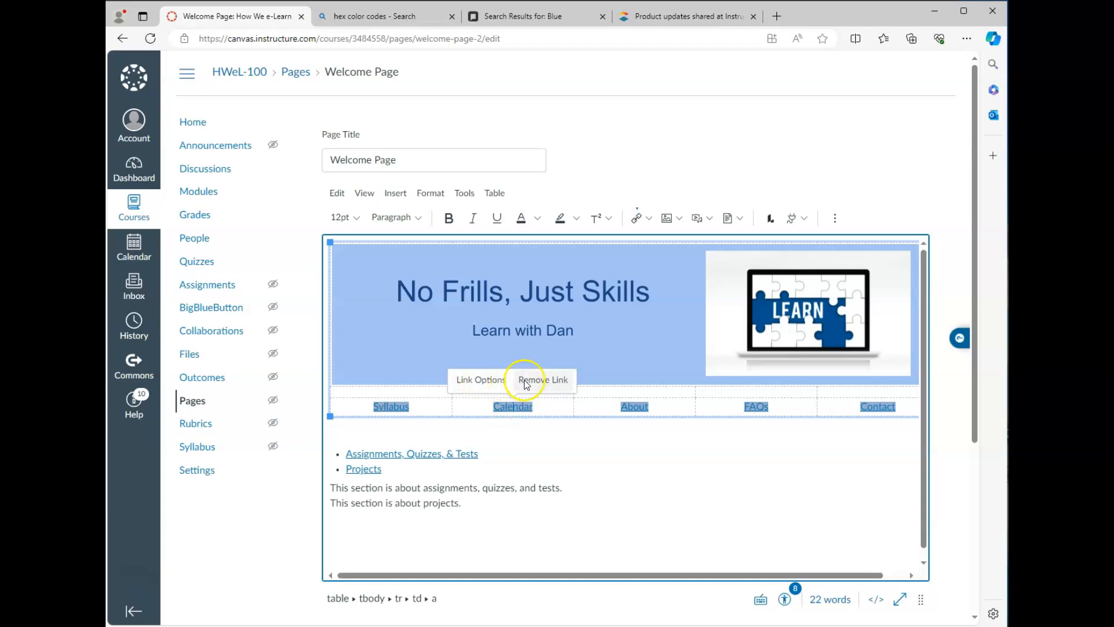
click(476, 380)
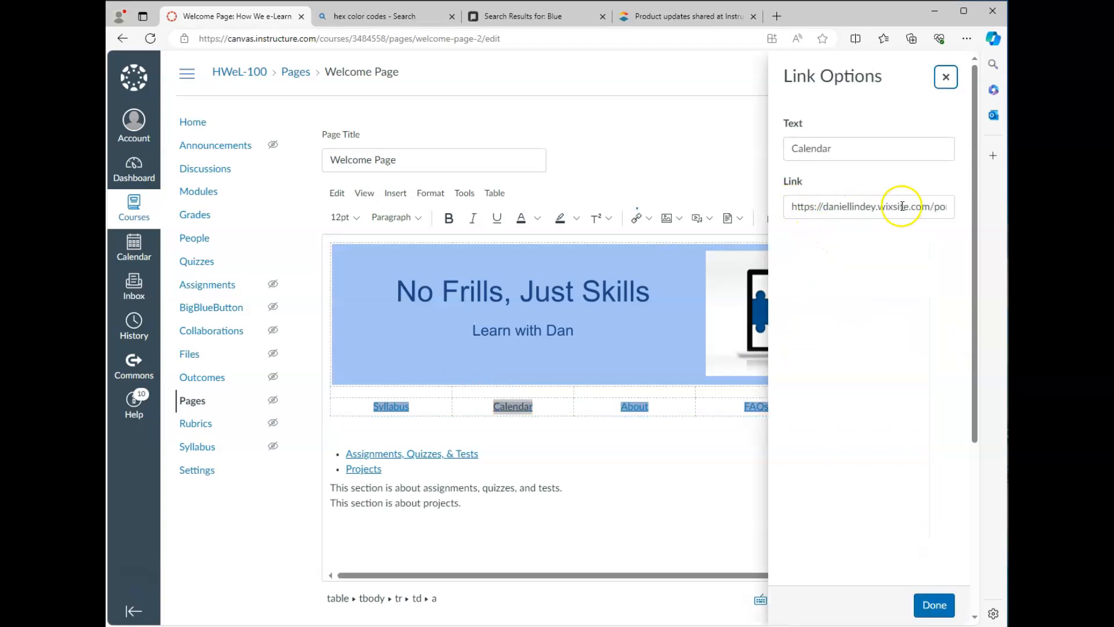
click(931, 605)
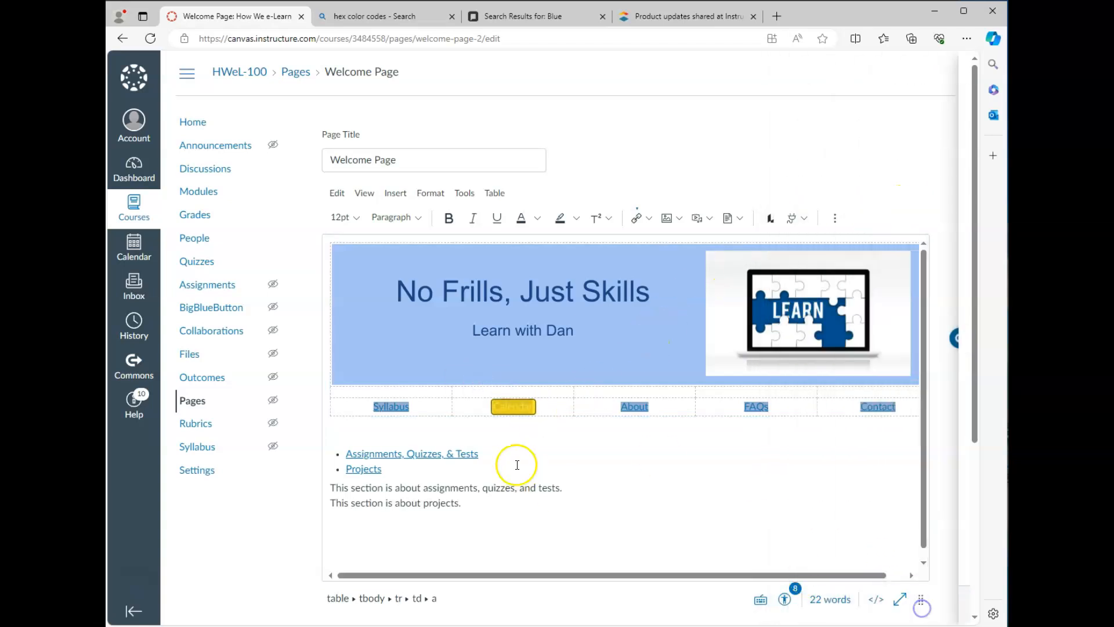
click(515, 409)
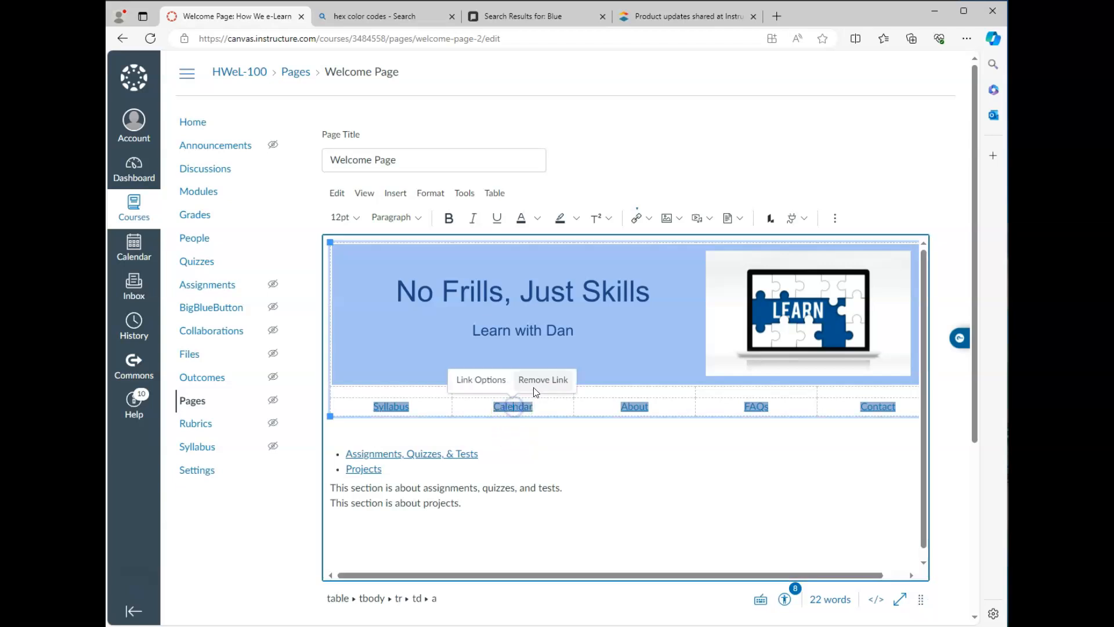
click(537, 382)
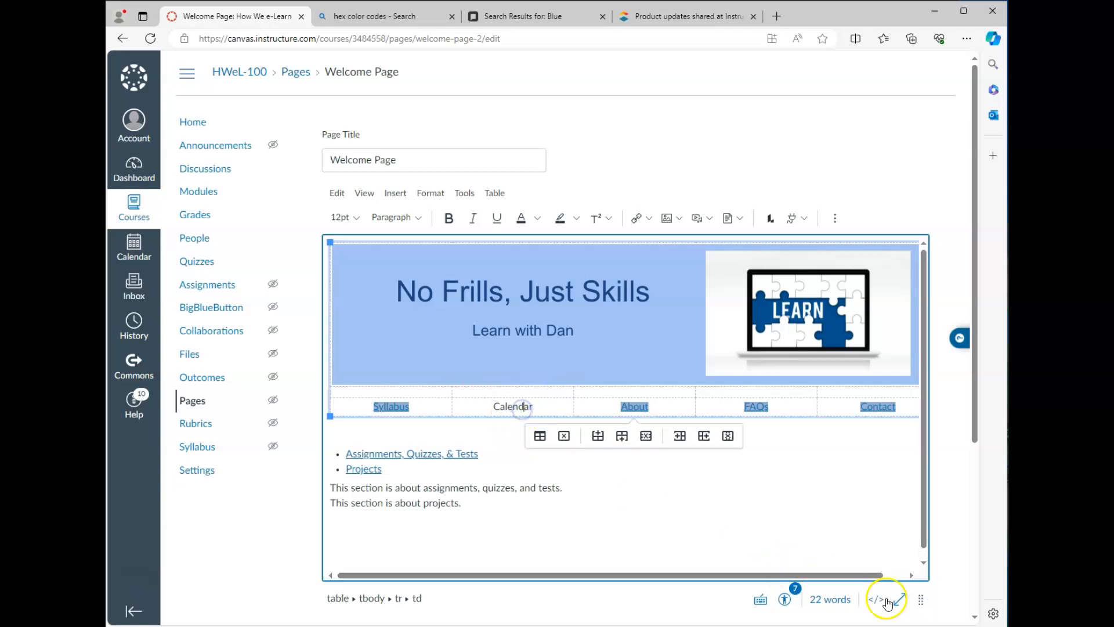
scroll(911, 601, down, 4)
click(904, 548)
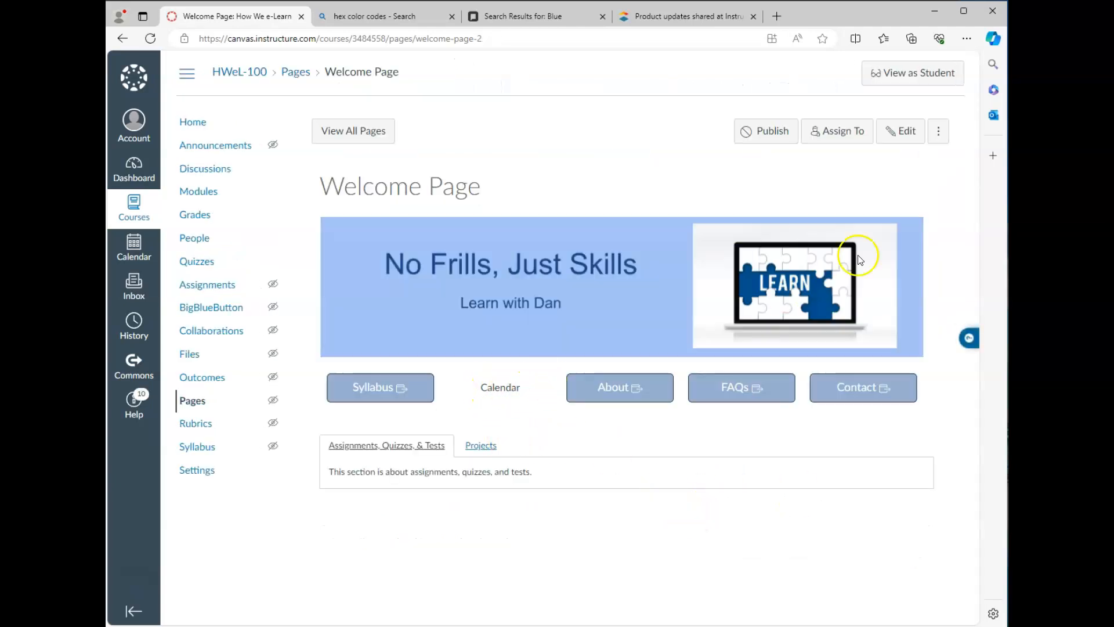
Step: Edit the Calendar cell's code in the HTML source view and save the Welcome Page again
click(899, 131)
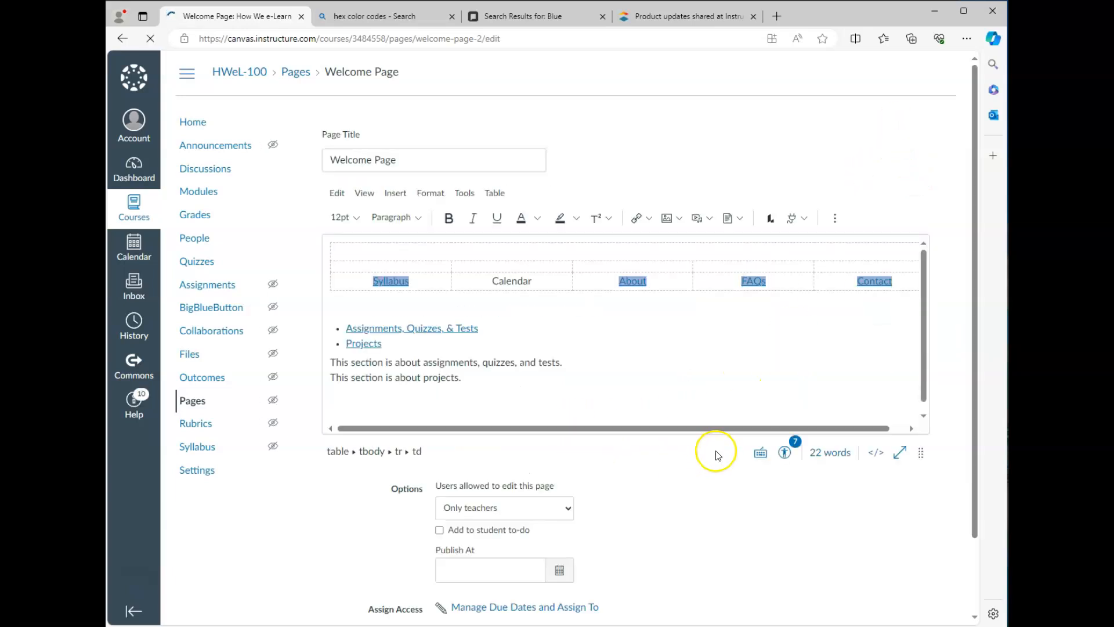
click(878, 452)
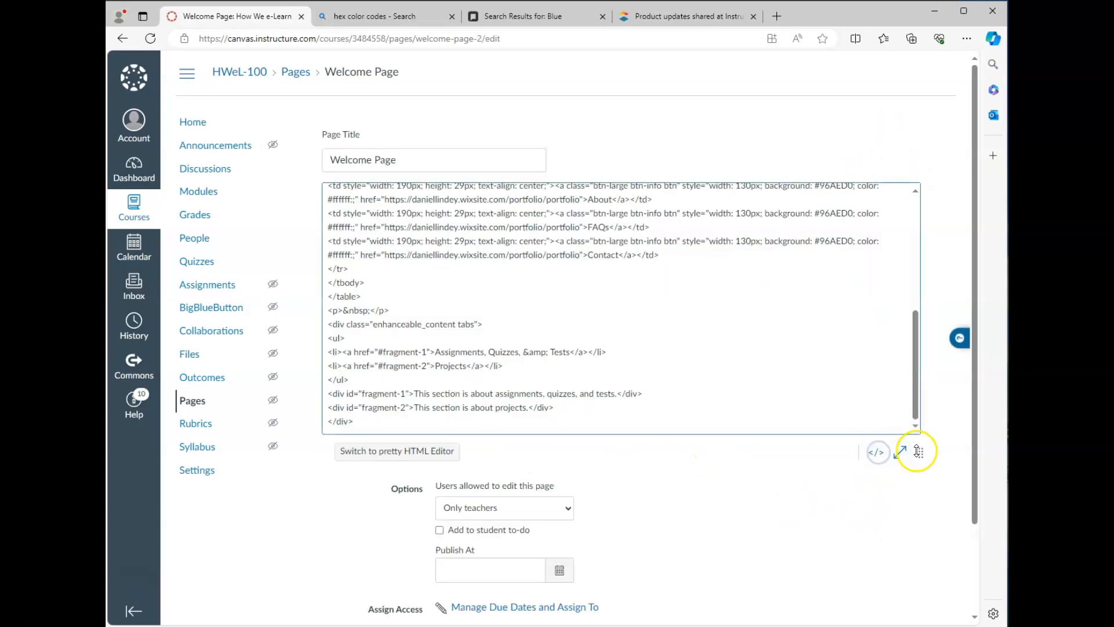
drag(920, 453, 920, 590)
drag(328, 309, 615, 315)
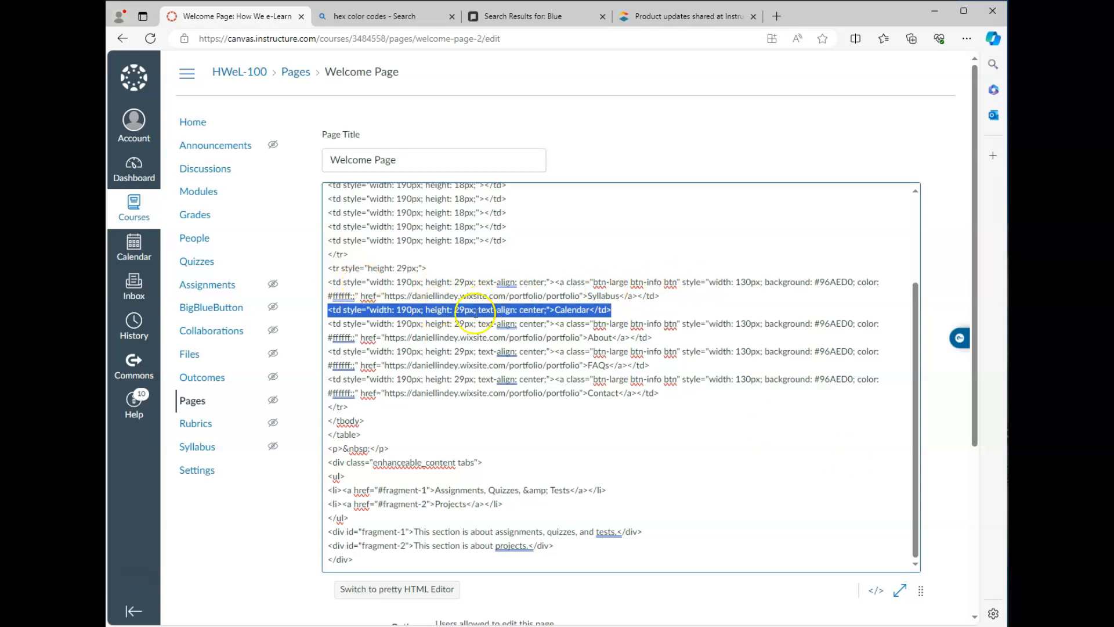
scroll(951, 577, down, 4)
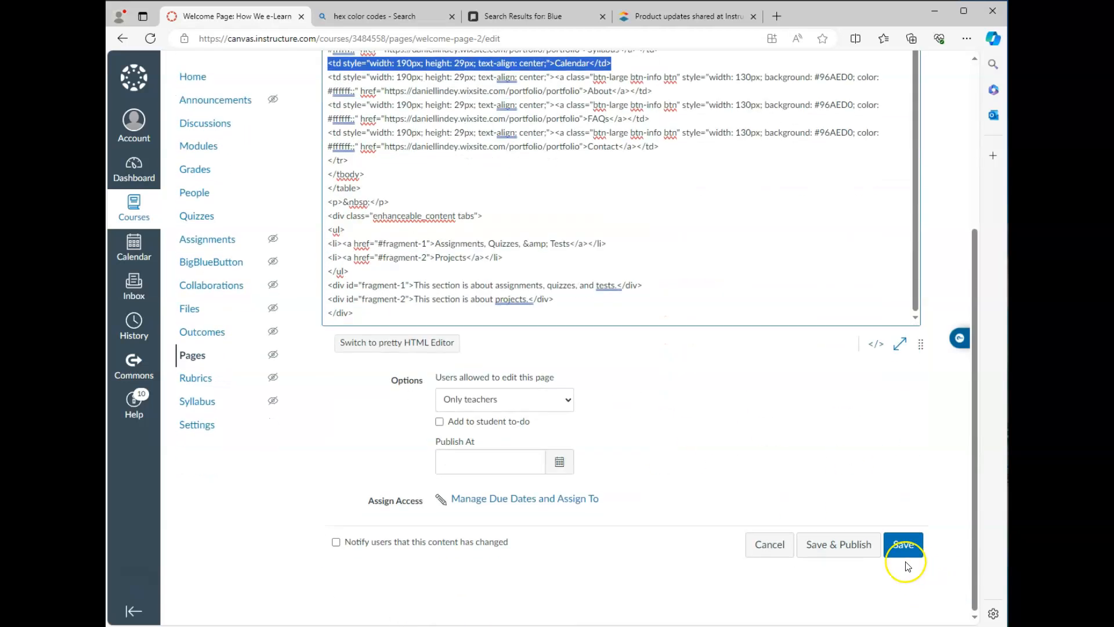
click(772, 546)
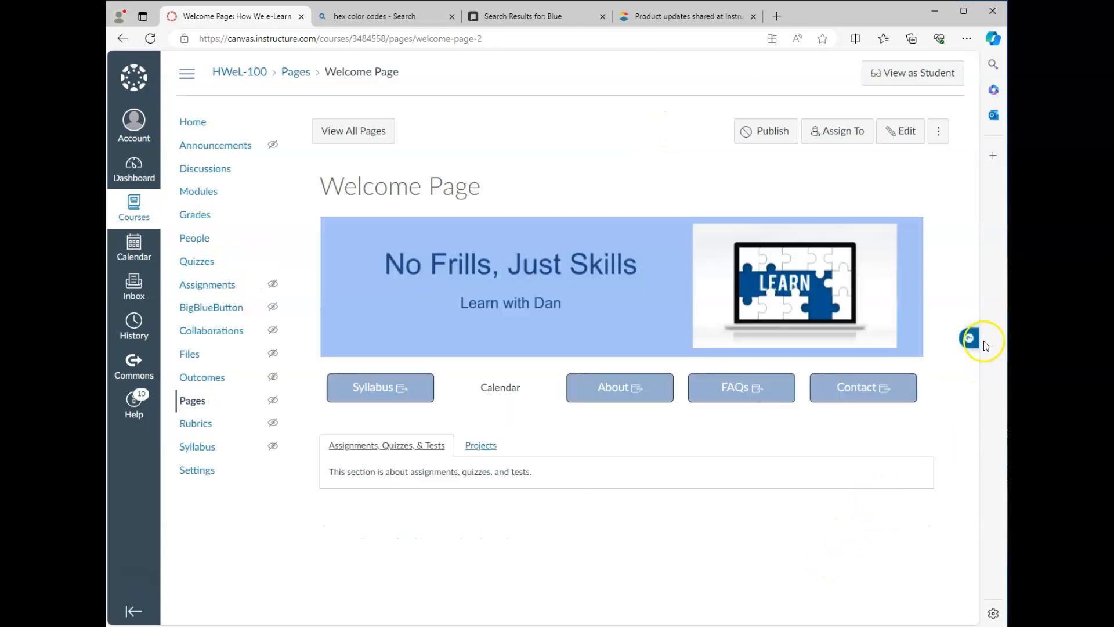
Step: Restore the Welcome Page's 10:13am revision from its page history, then close the history panel
click(938, 131)
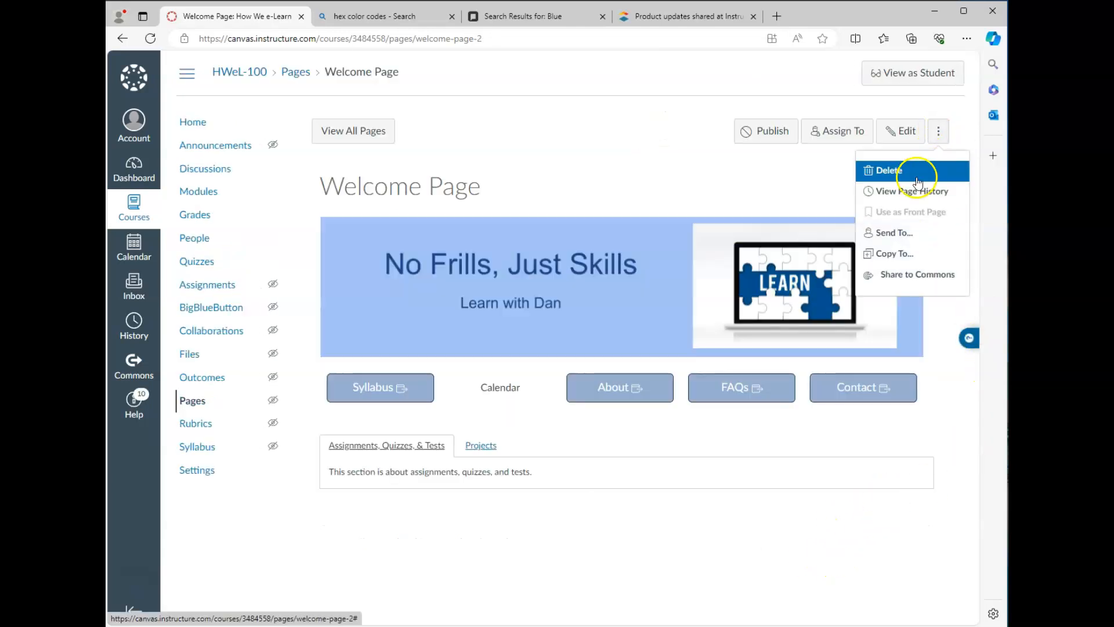
click(904, 191)
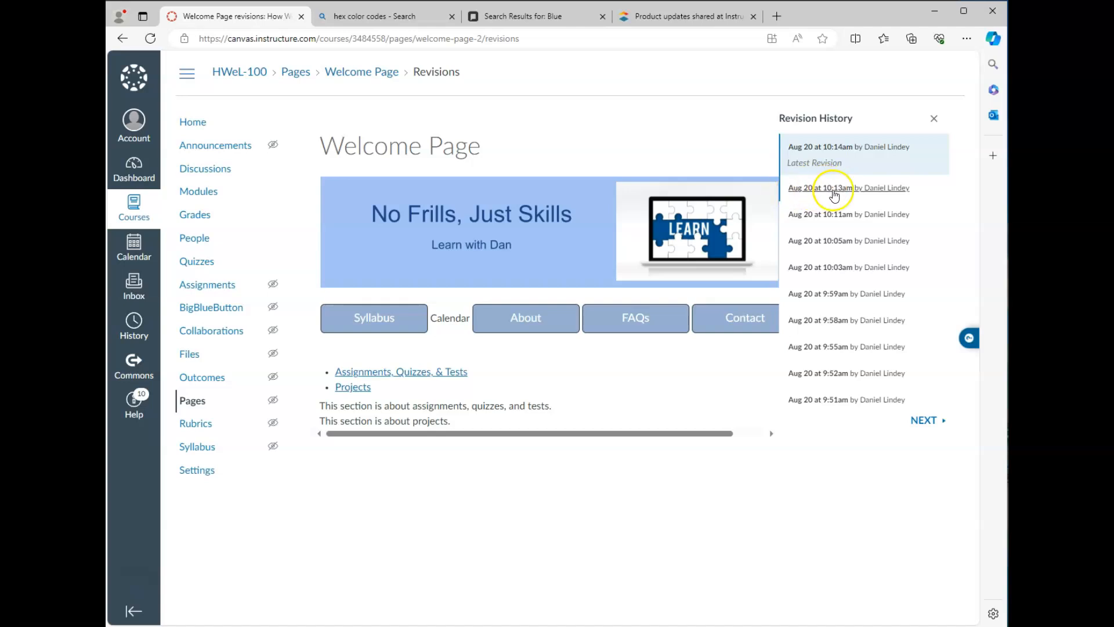
click(841, 189)
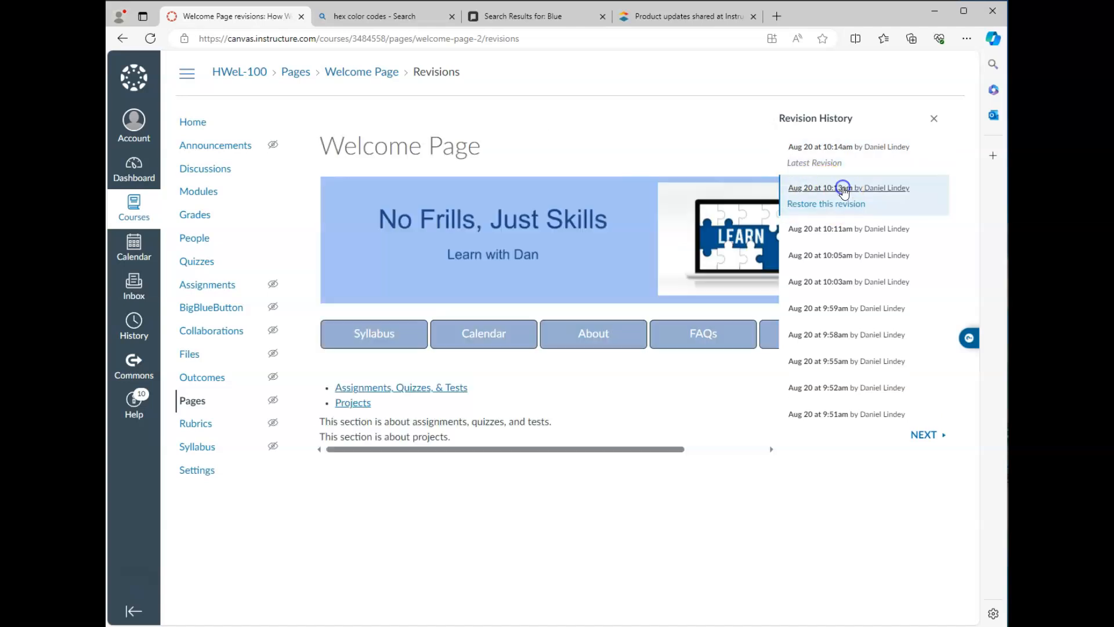
click(823, 148)
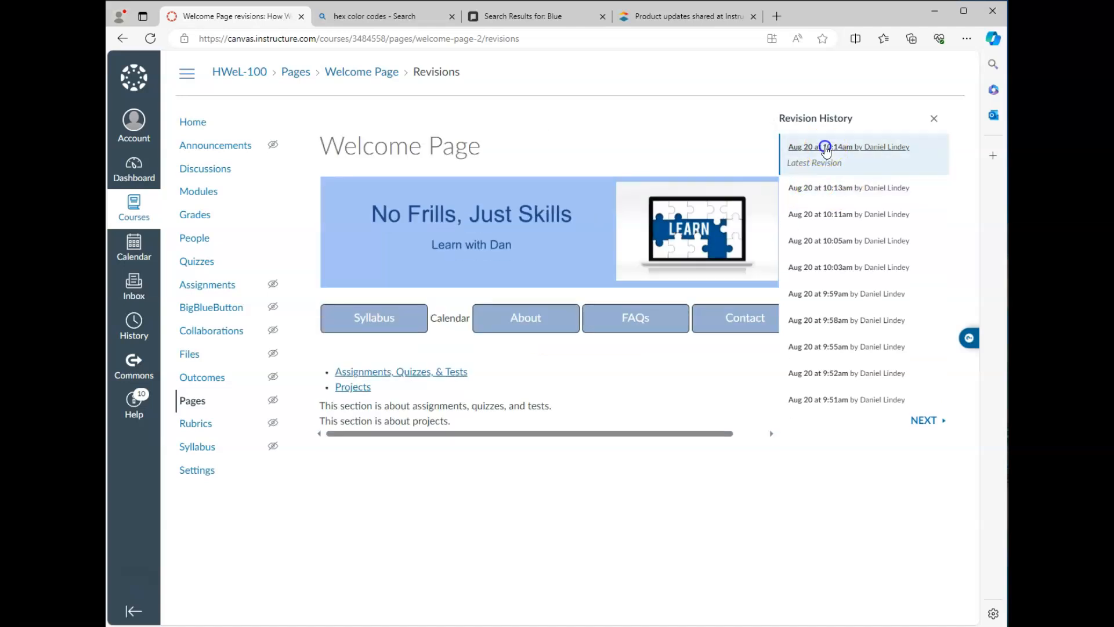
click(831, 188)
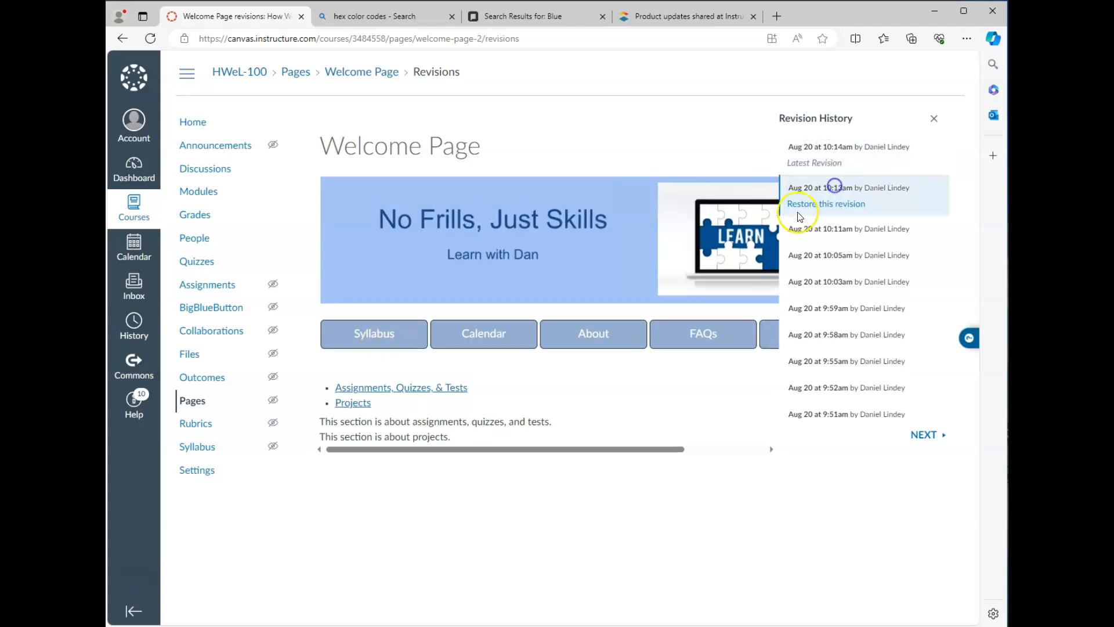
click(826, 205)
click(748, 378)
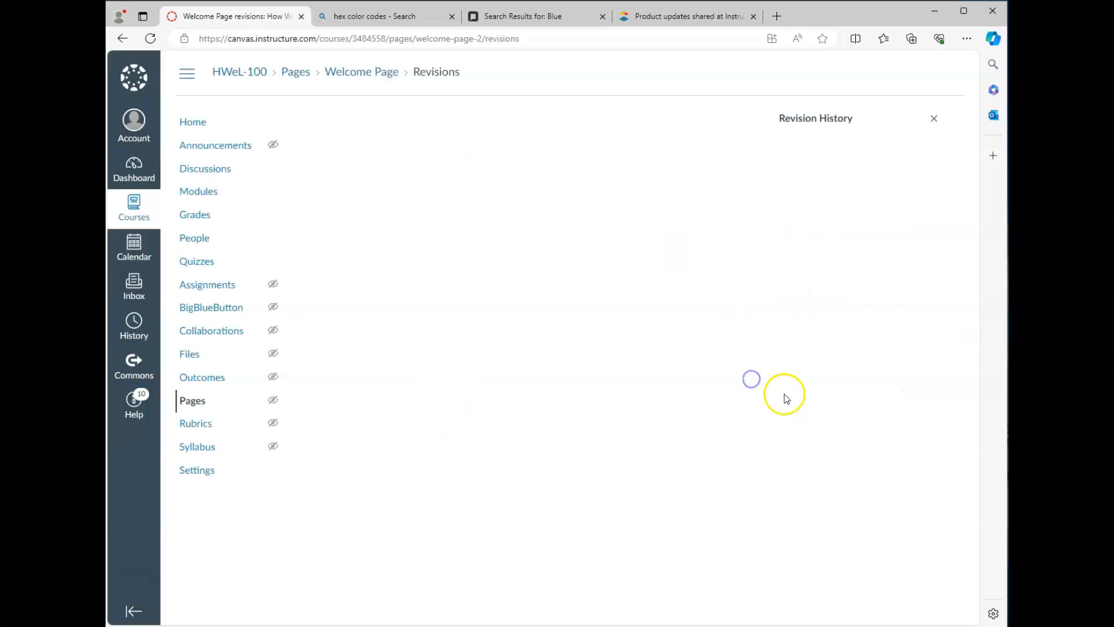
click(935, 117)
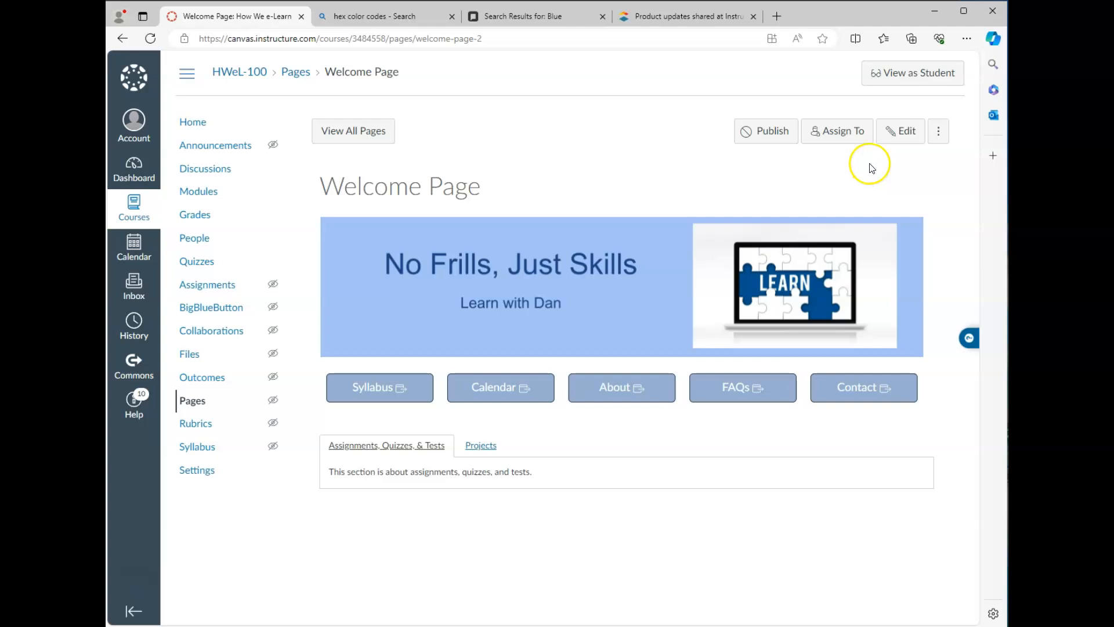
Step: Delete the Welcome Page from its actions menu
click(938, 132)
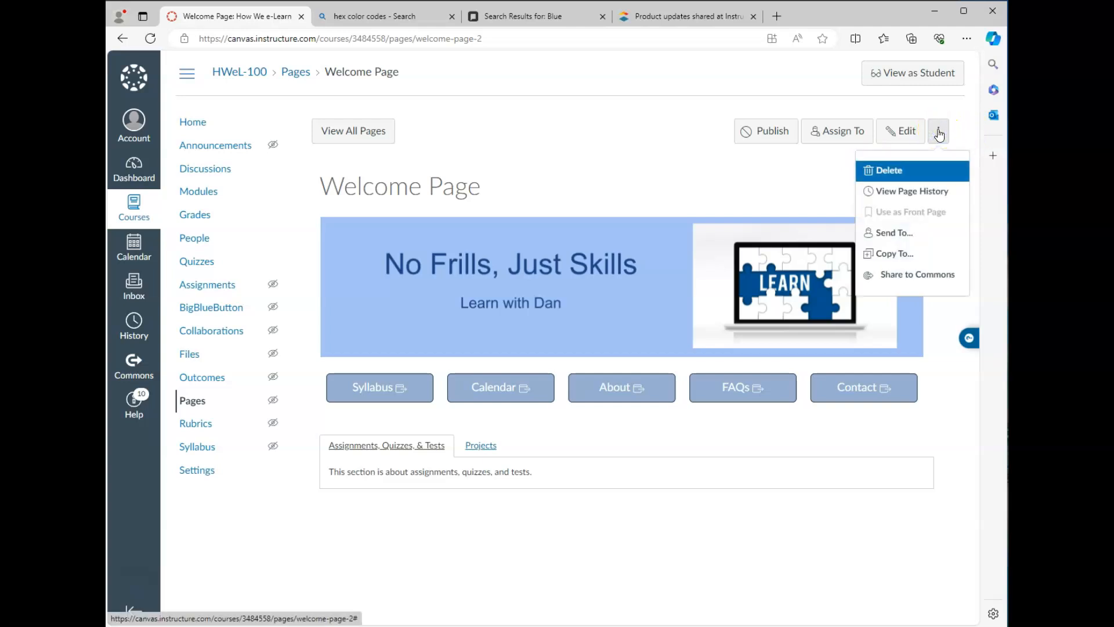
click(893, 172)
click(660, 371)
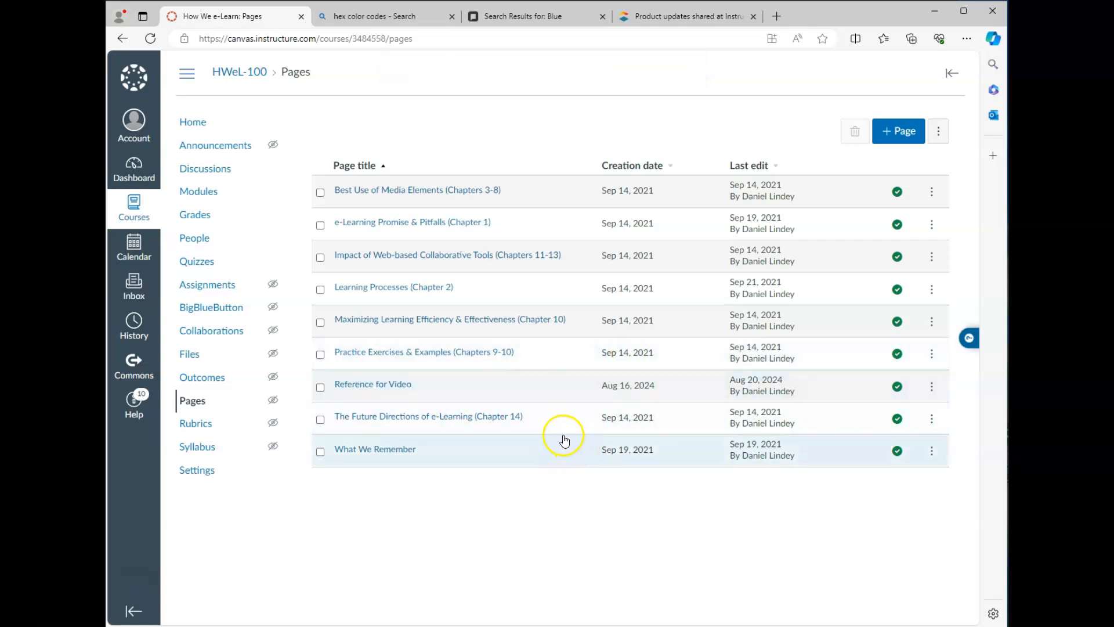
Step: Recover the Welcome Page from the course's undelete page and return to the Pages list
click(365, 38)
drag(389, 39, 485, 46)
key(BackSpace)
text(undelete)
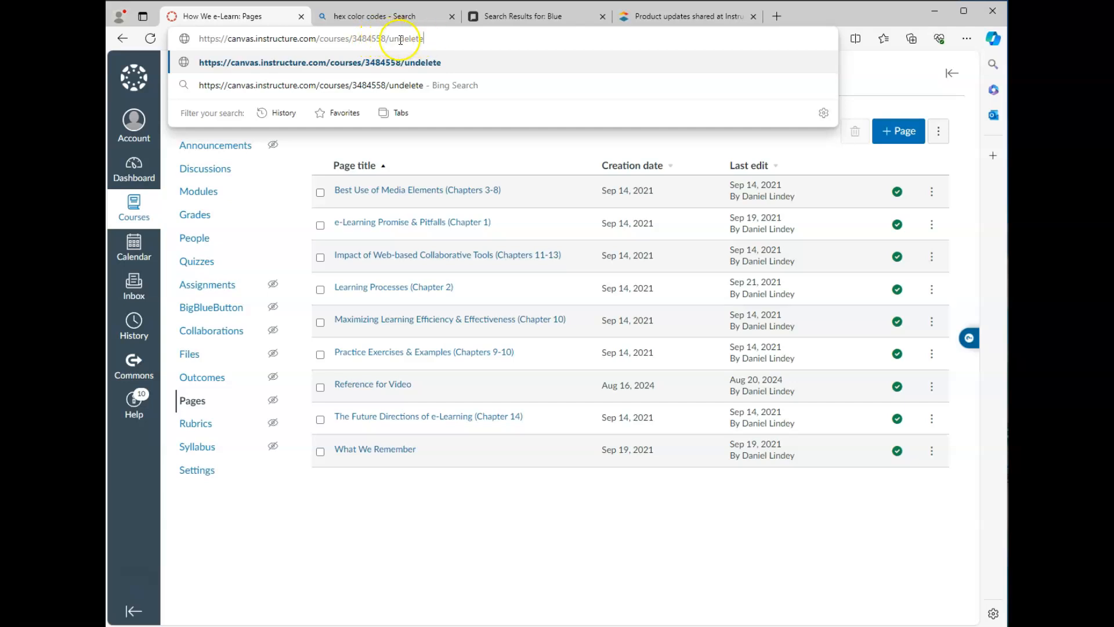
key(Return)
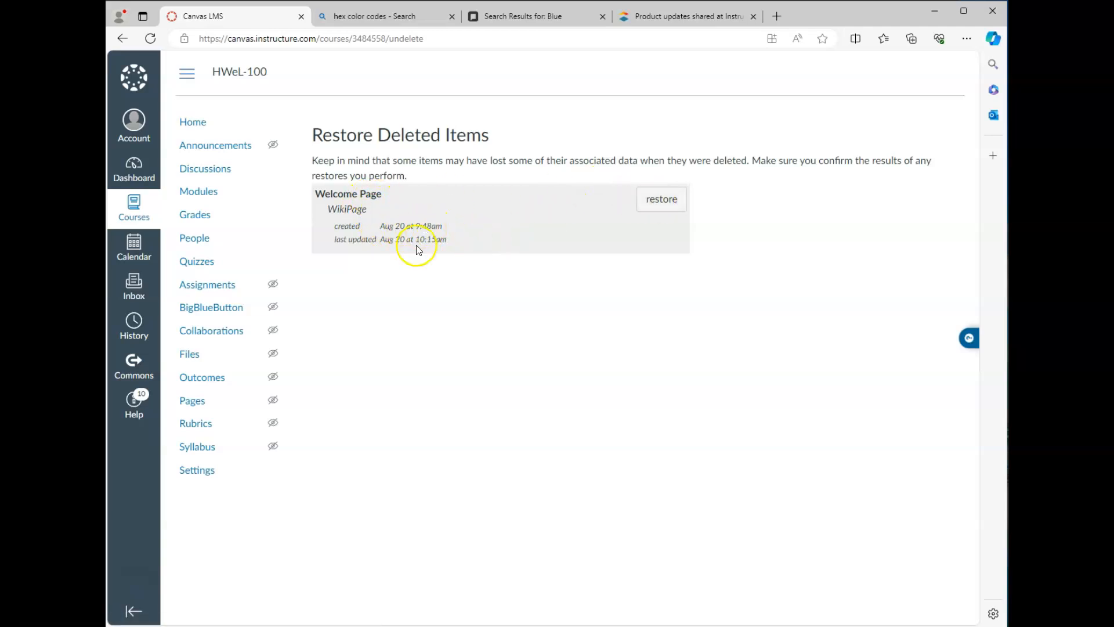
click(664, 203)
click(600, 105)
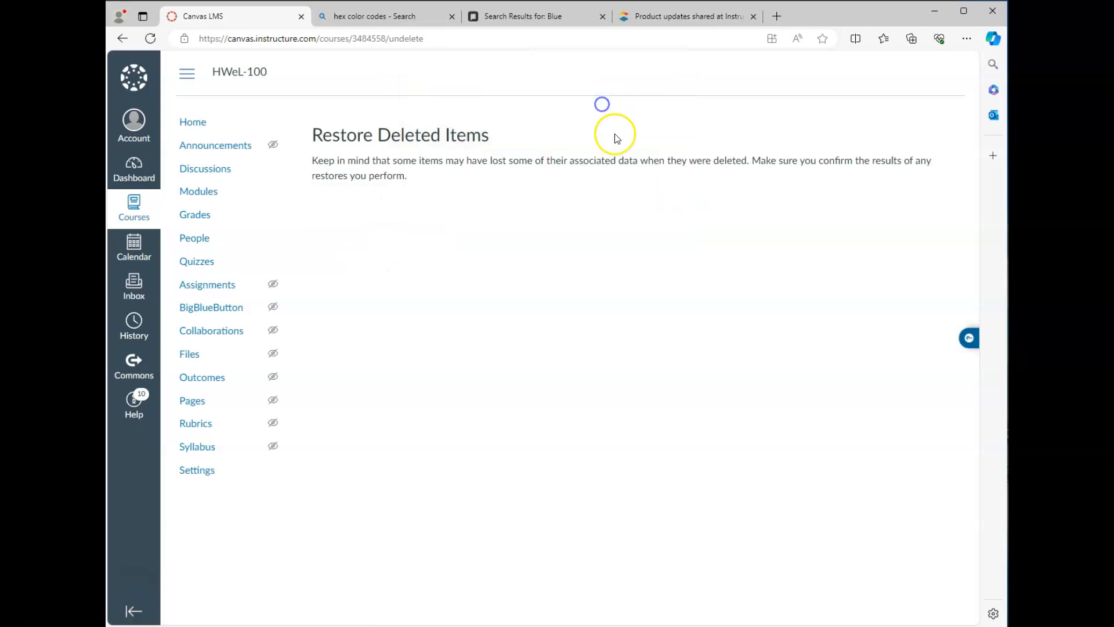
click(193, 402)
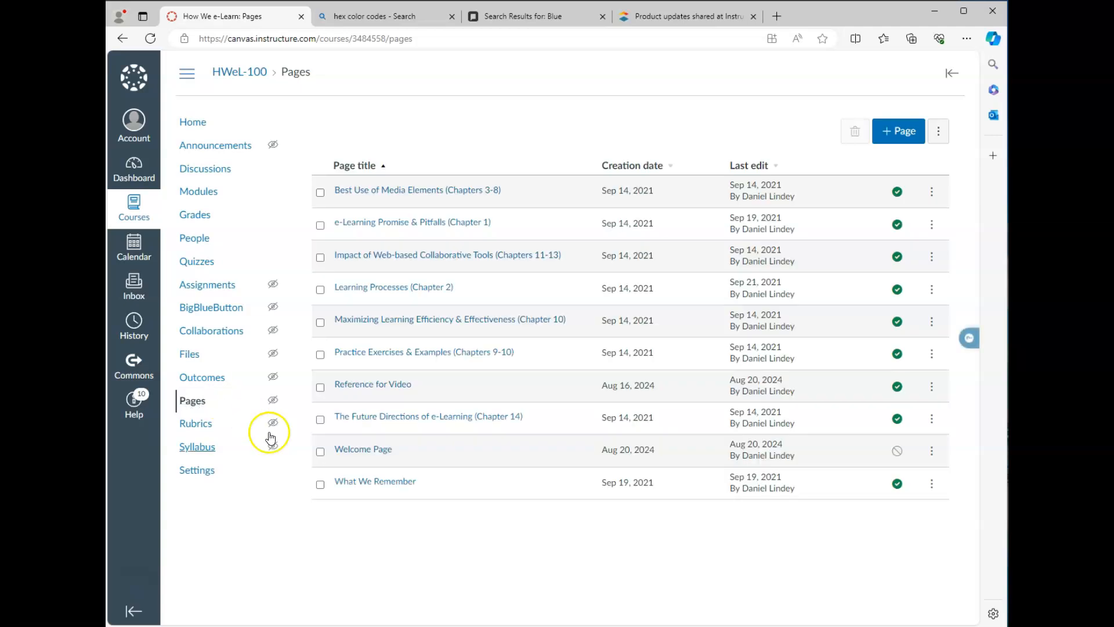
Step: Publish the restored Welcome Page from the Pages list
click(370, 450)
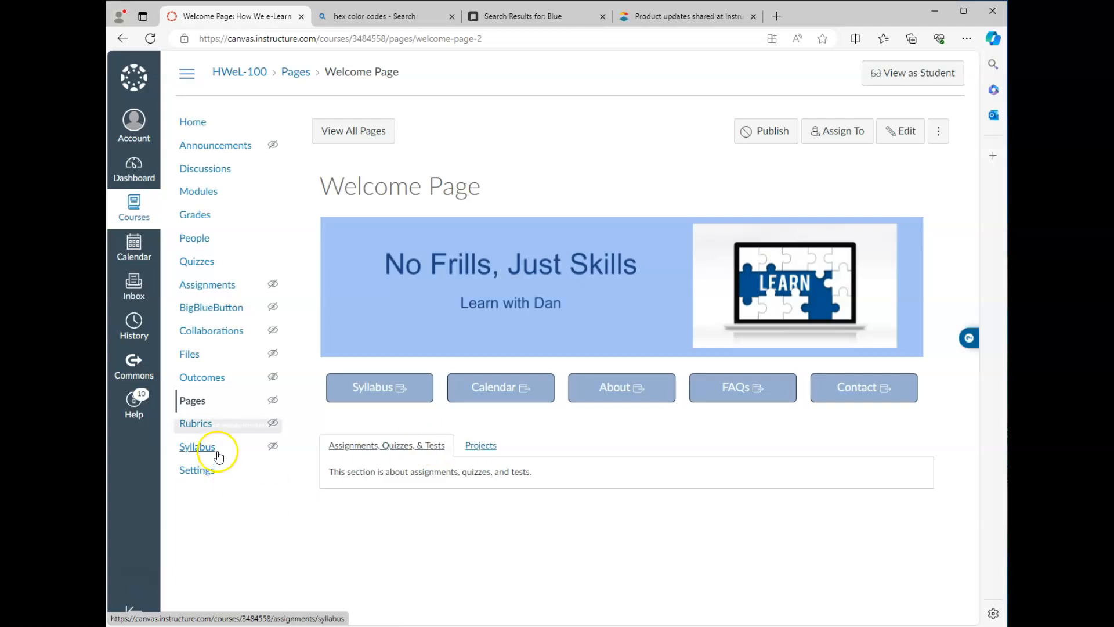
click(366, 138)
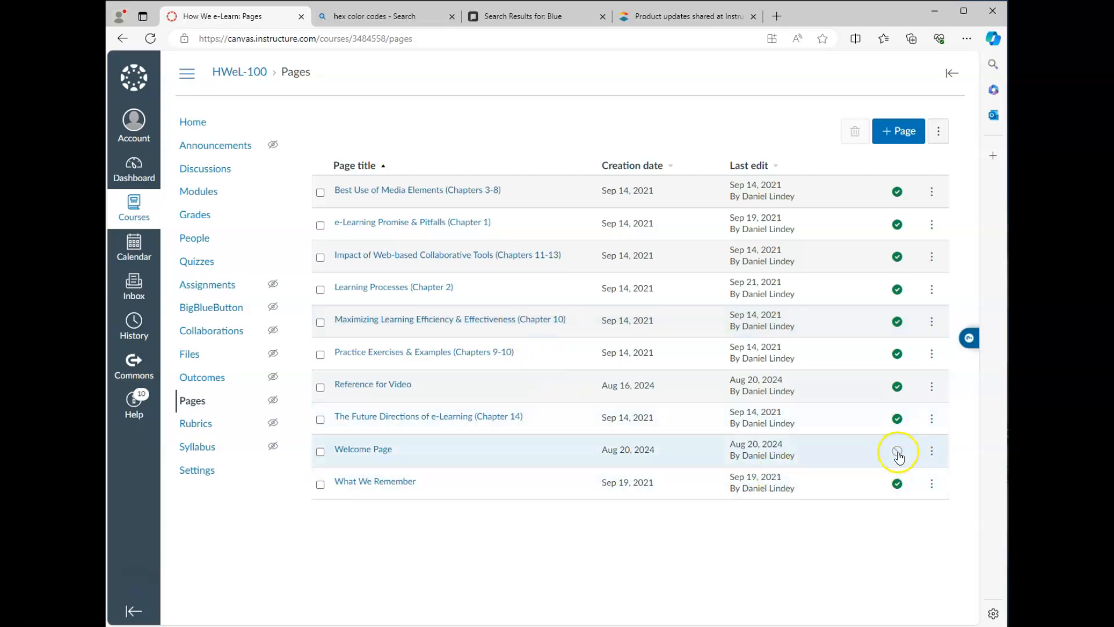
click(898, 450)
click(931, 451)
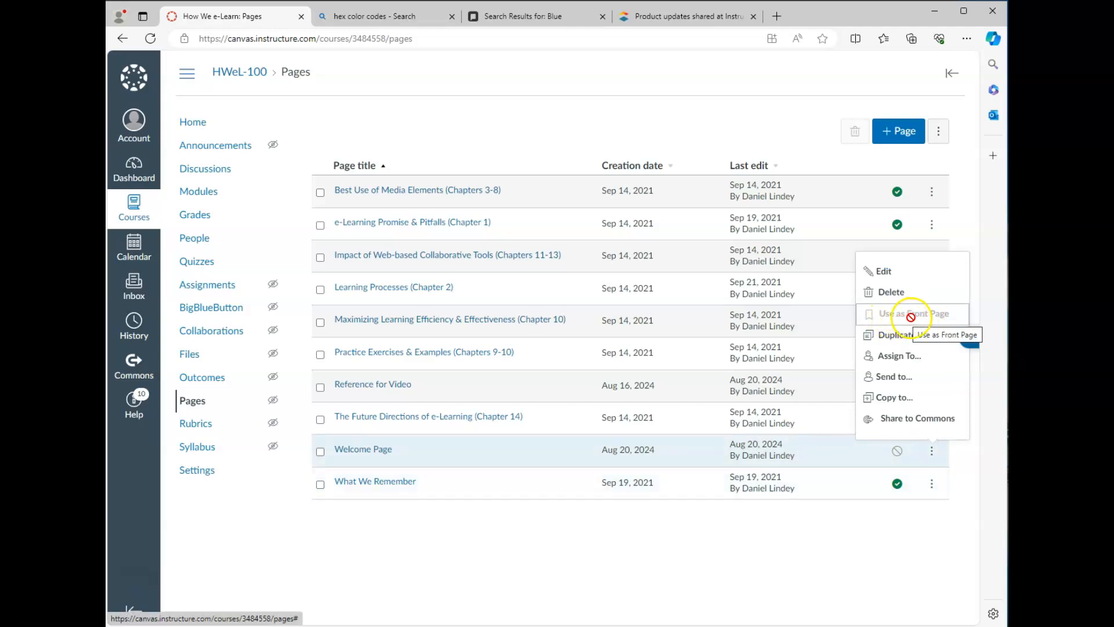
click(898, 455)
Step: Set the Welcome Page as the course Front Page and go to the course Home
click(931, 451)
click(910, 316)
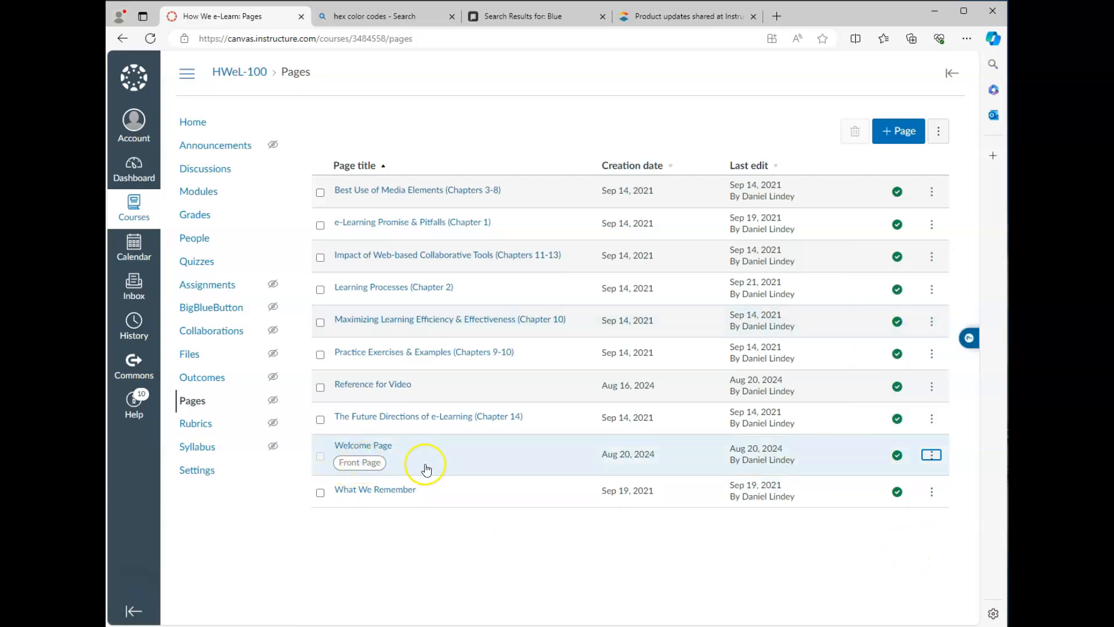
click(193, 123)
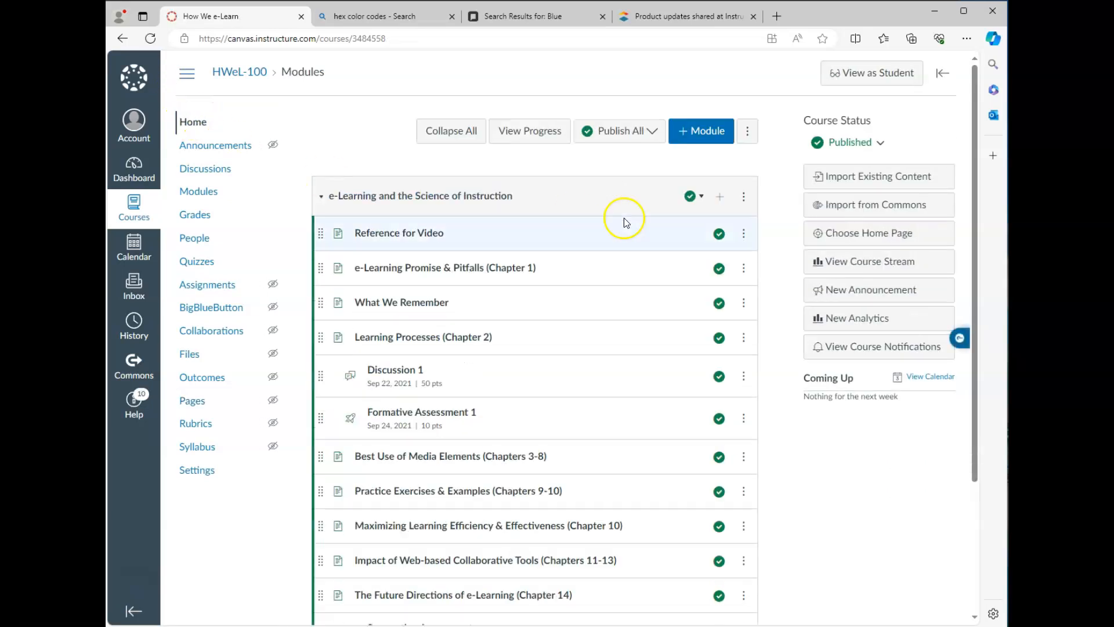
Step: Set the course home page to Pages Front Page and save the choice
click(874, 235)
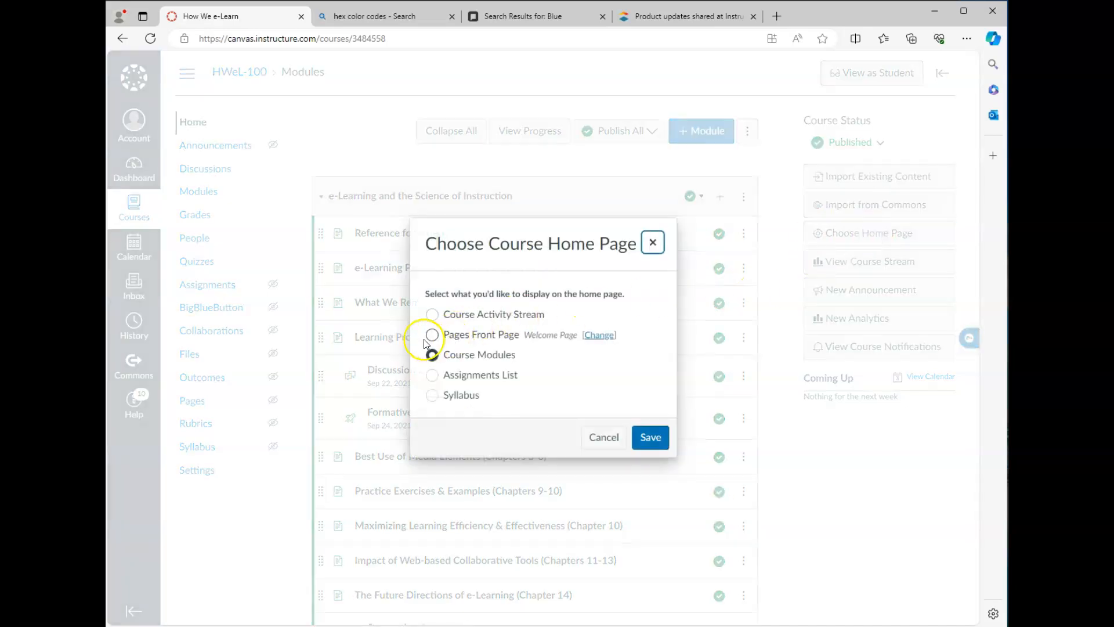
click(439, 336)
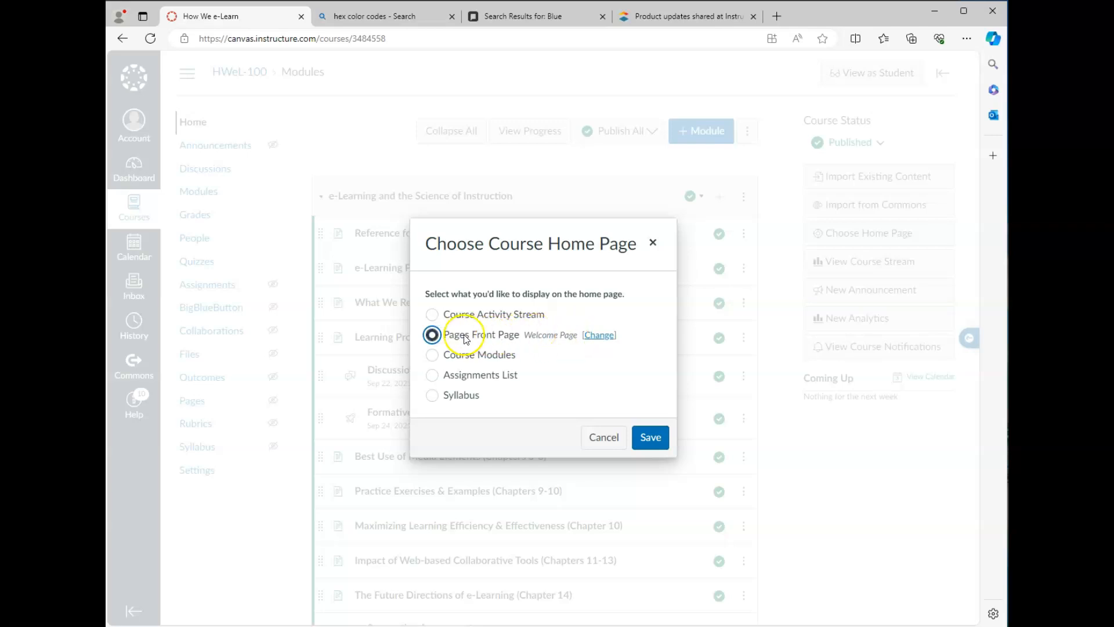
click(648, 438)
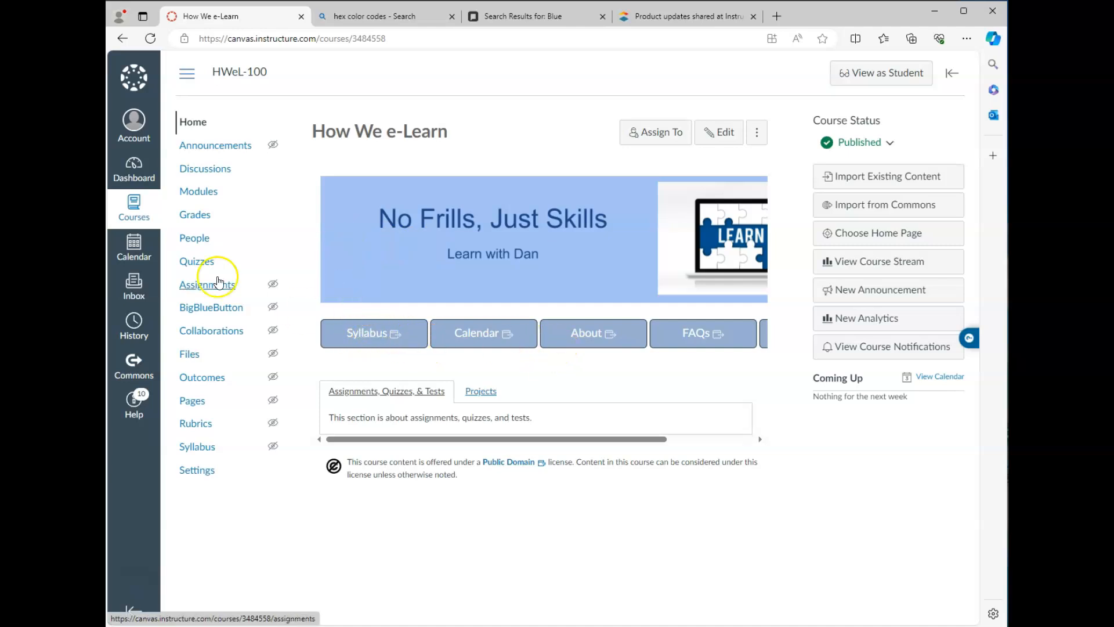
Step: Preview the HWeL-100 home in Student View with the course navigation collapsed
click(186, 76)
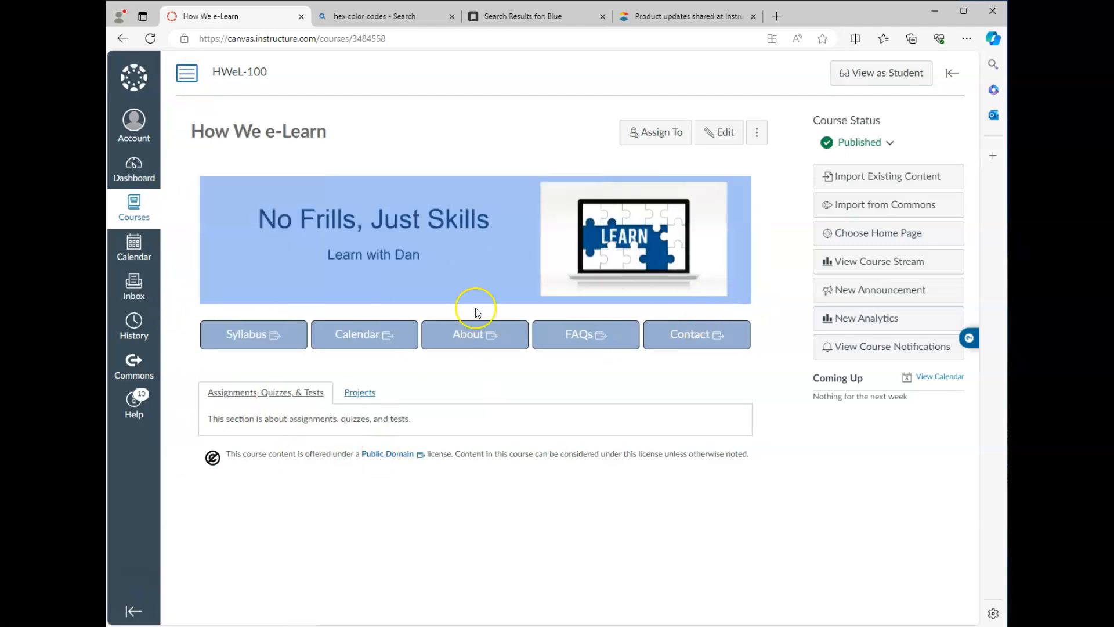
click(883, 77)
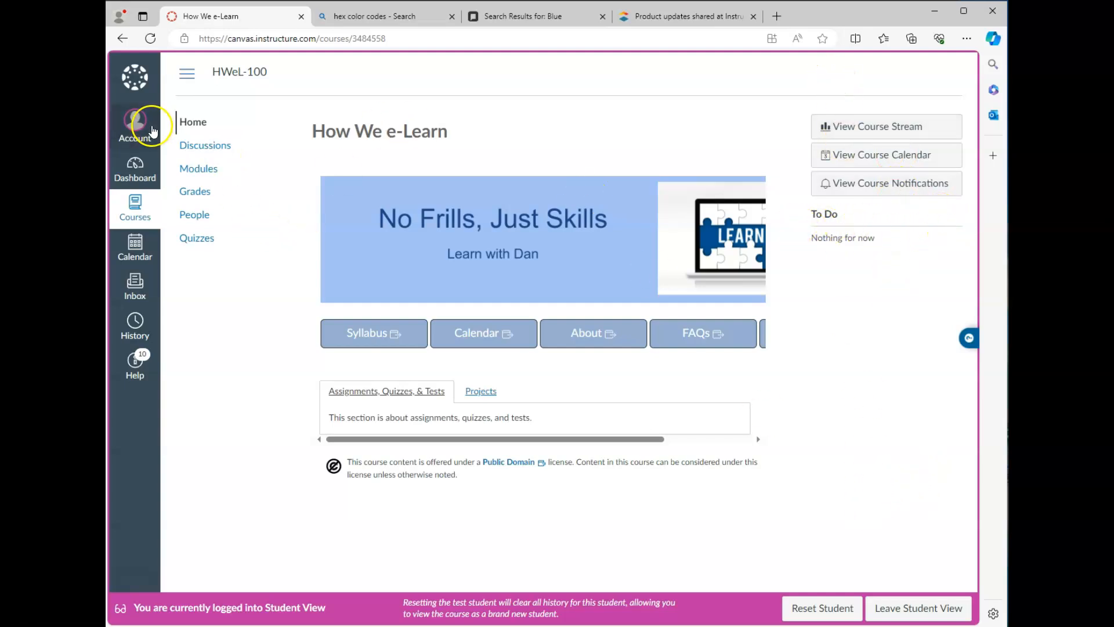
drag(621, 436, 462, 458)
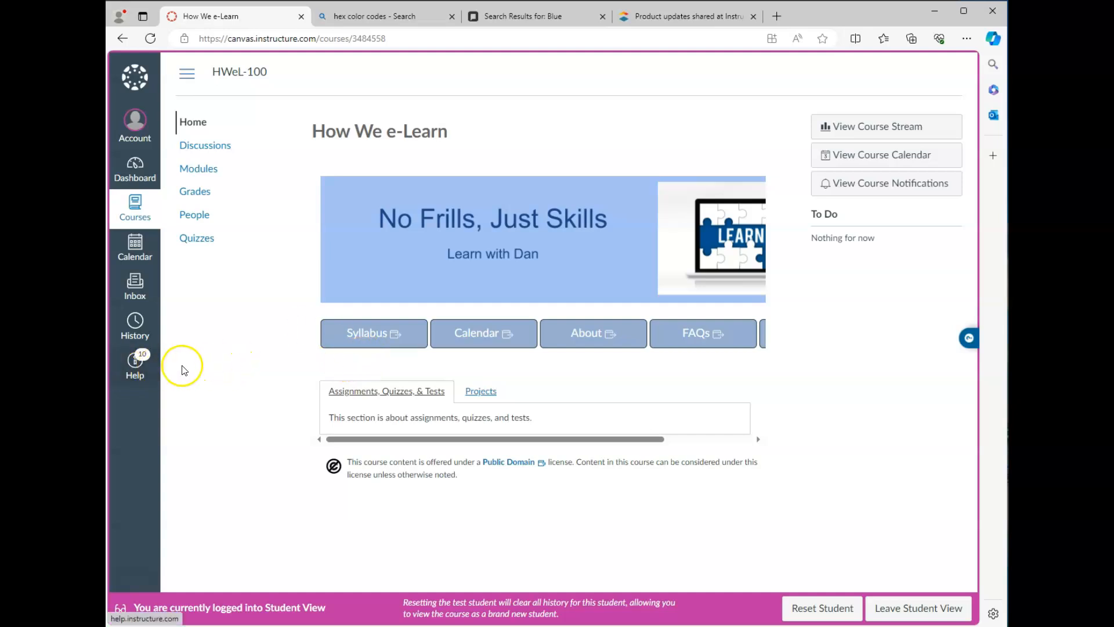
click(187, 75)
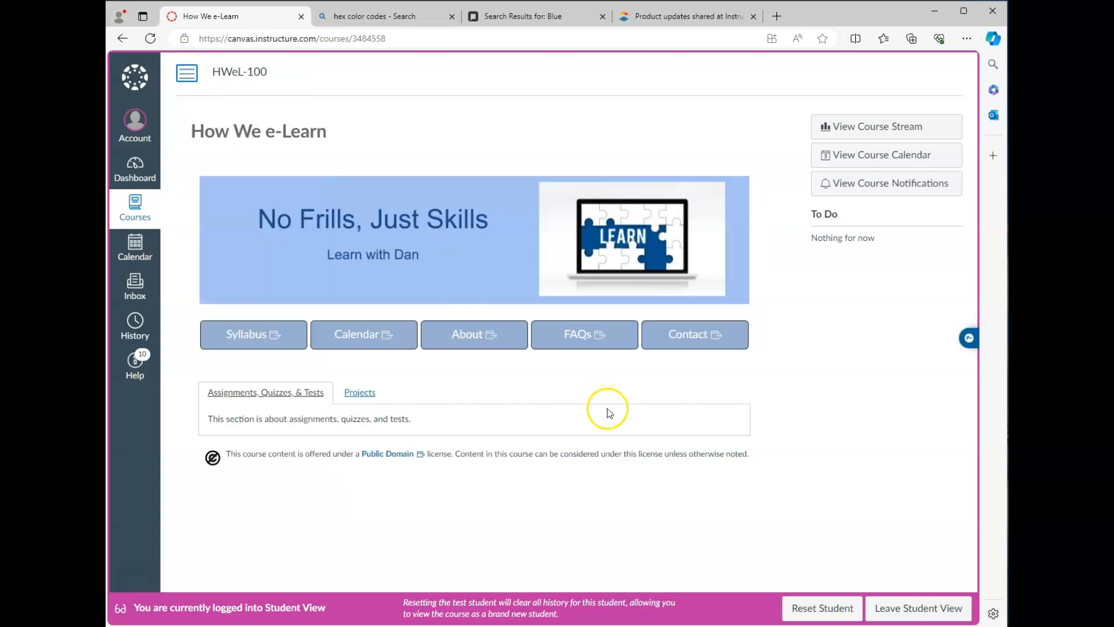